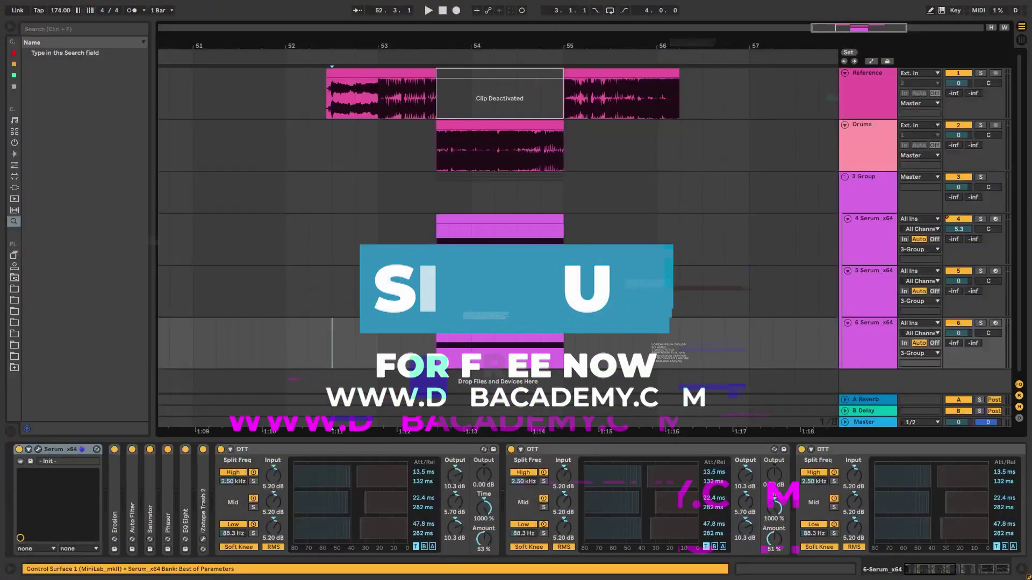
- Solo the Reference track, play it from bar 52 with its deactivated section switched on, and undo that clip activation
click(309, 183)
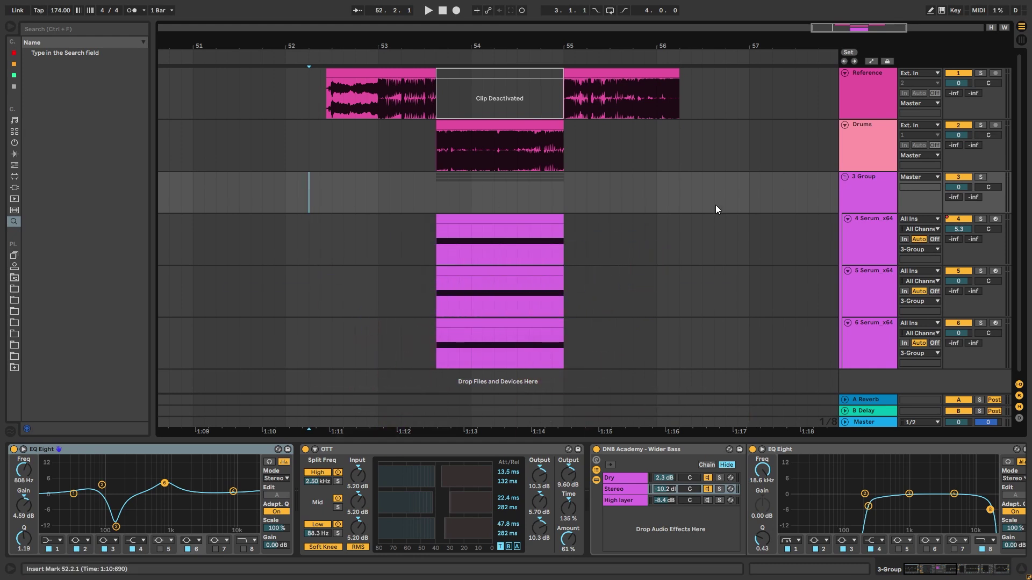
click(980, 73)
drag(564, 78, 320, 78)
key(space)
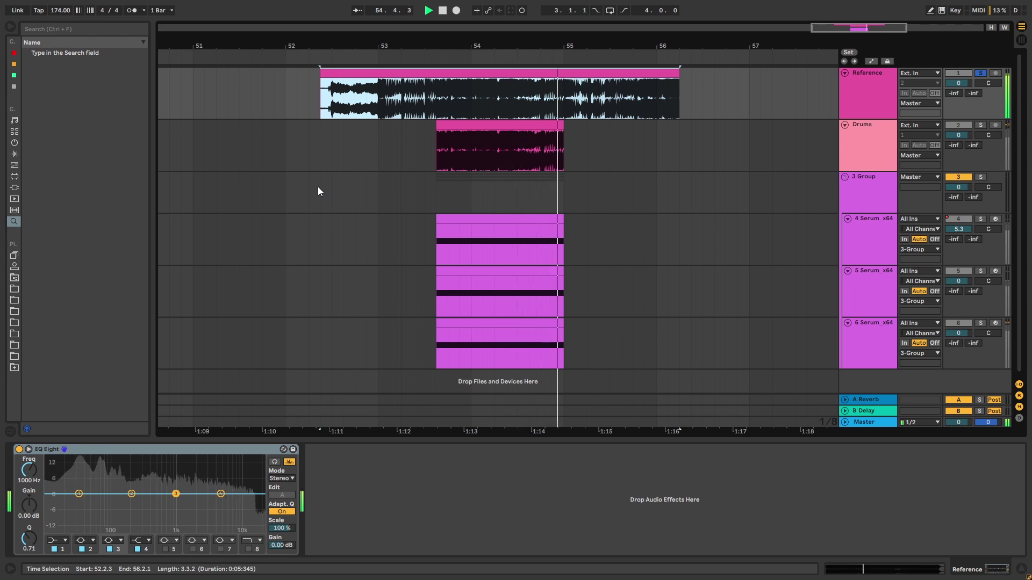
key(ctrl+z)
key(space)
- Play the full mix from bar 52 with the Reference solo off, including the drums and the grouped Serum layers
click(320, 167)
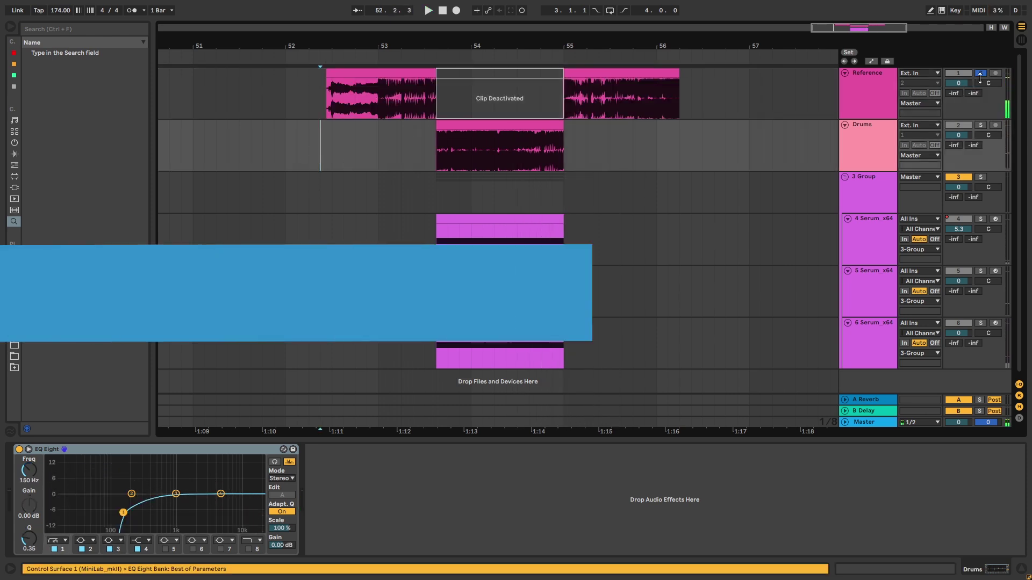
key(space)
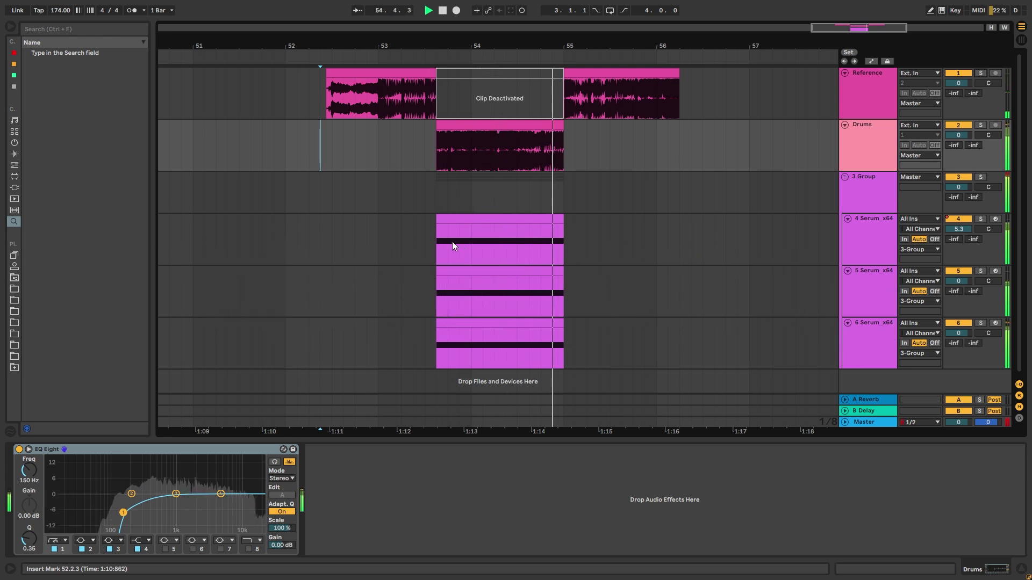
click(391, 236)
key(space)
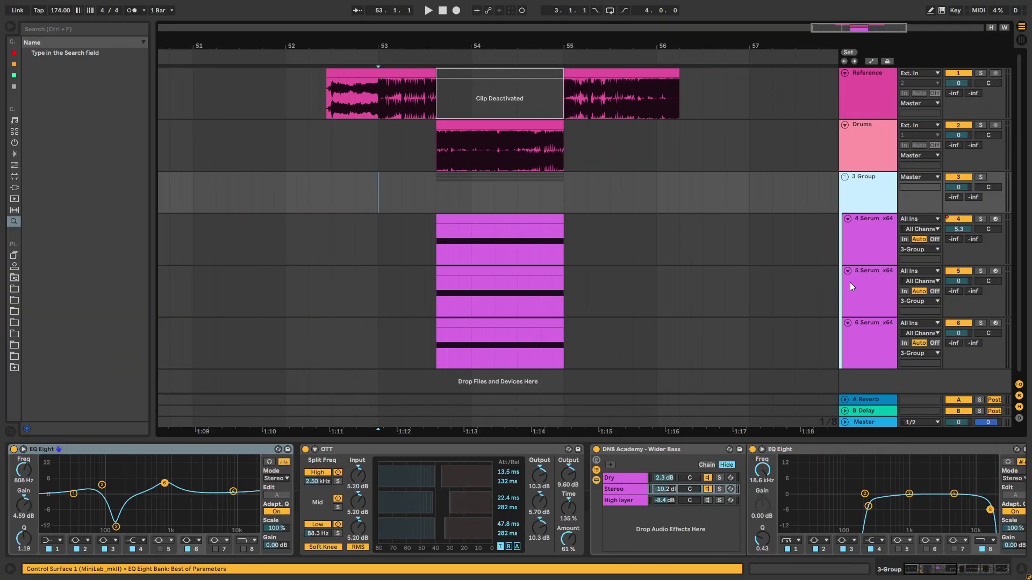
- Solo the 4 Serum_x64 track, select its clip range, and play that layer alone
click(980, 219)
click(459, 247)
drag(438, 247, 567, 241)
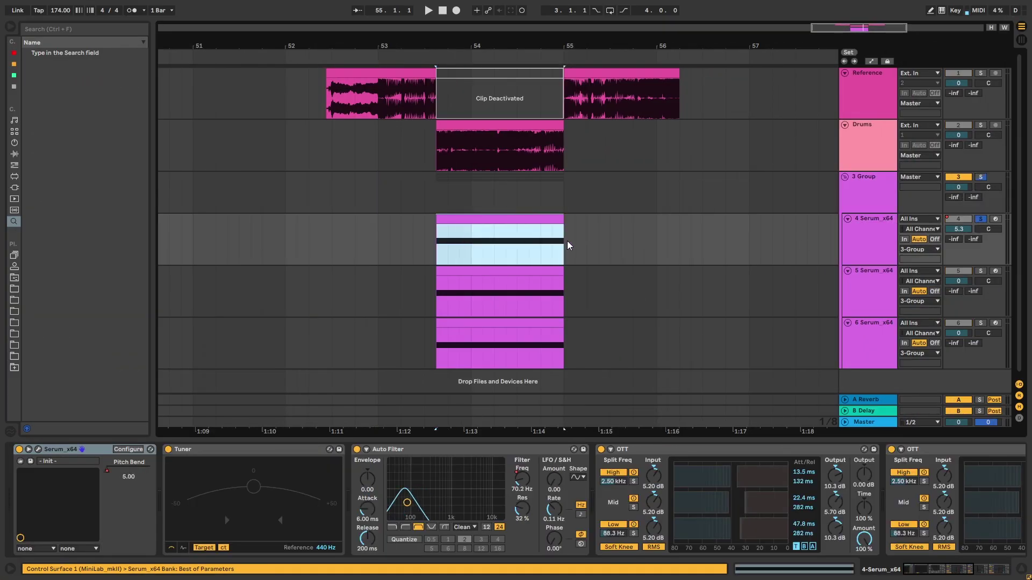
key(space)
key(space)
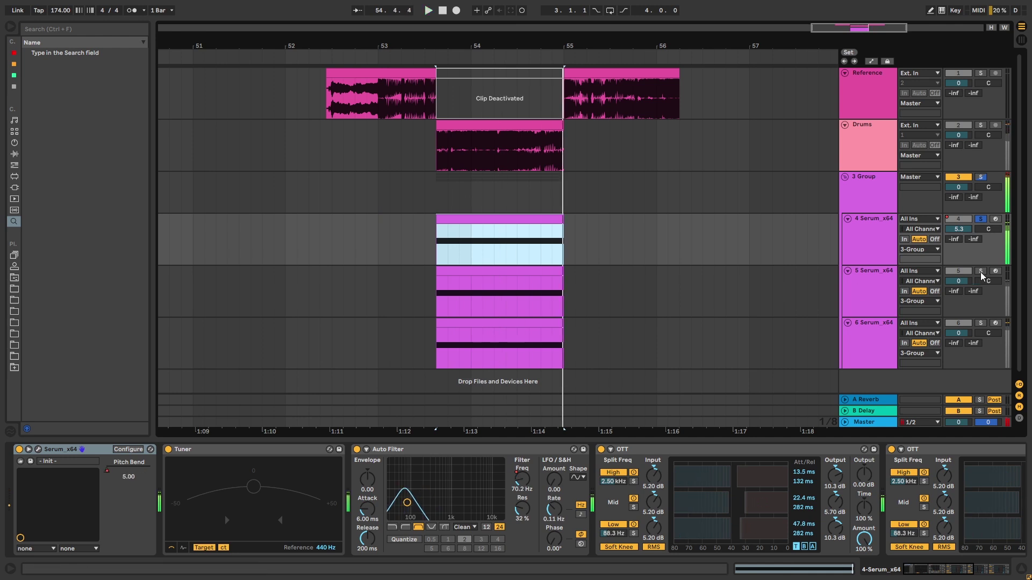
- Solo the 5 Serum_x64 track, select its clip range, and play that layer alone
click(980, 271)
drag(451, 285, 566, 289)
key(space)
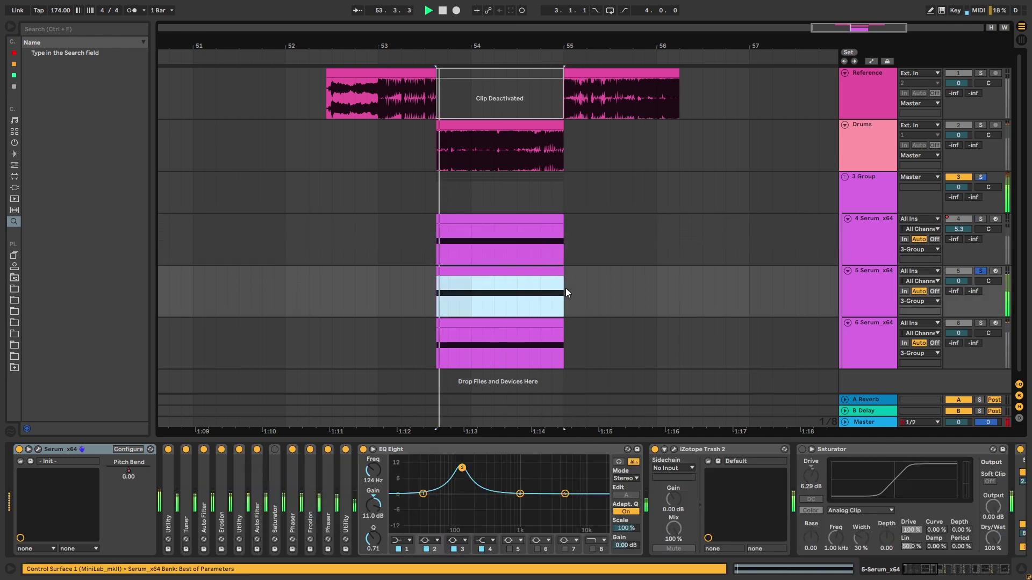
key(space)
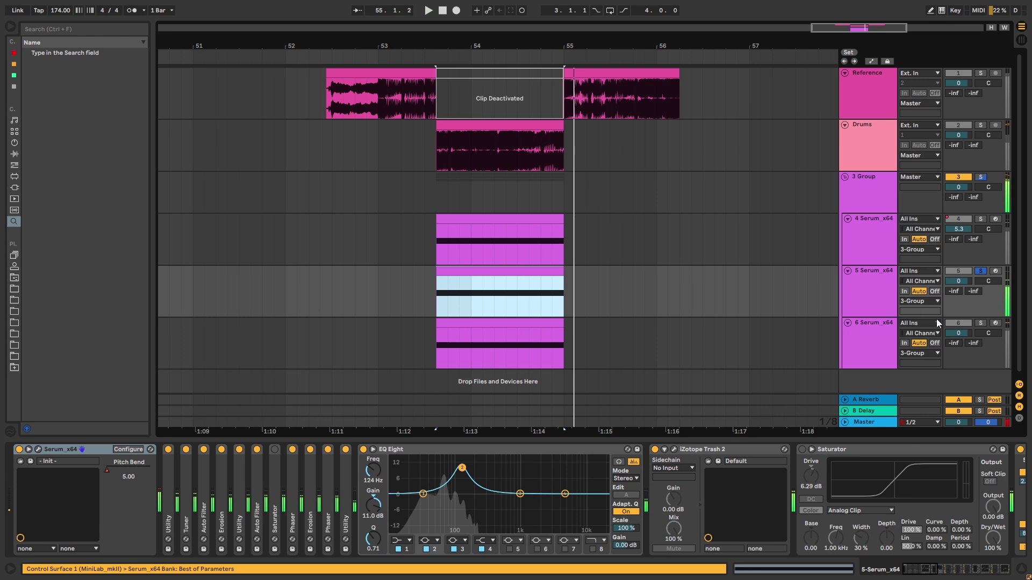
- Solo the 6 Serum_x64 track, select its clip range, and play that layer alone
click(981, 323)
drag(440, 339, 570, 334)
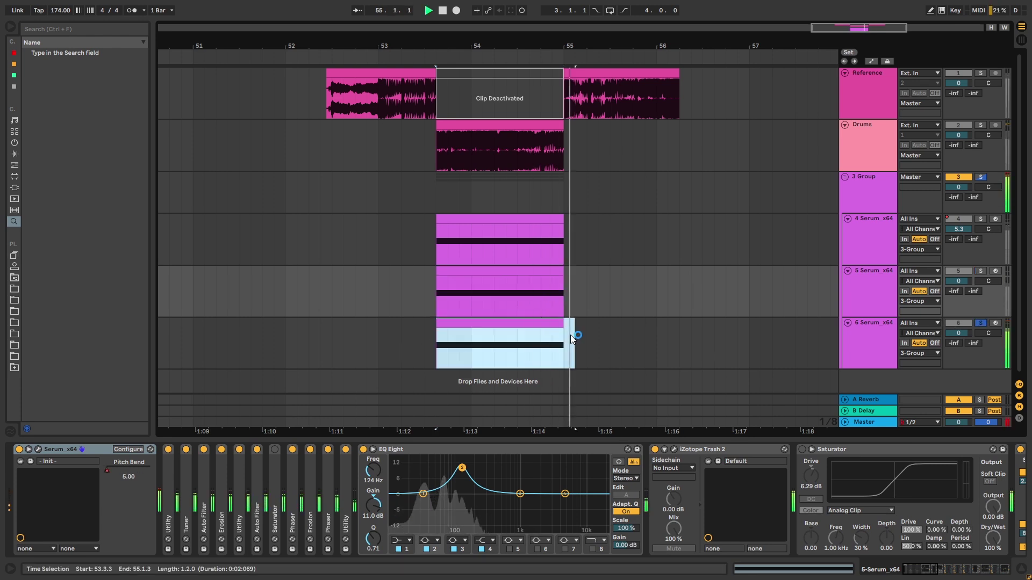
key(space)
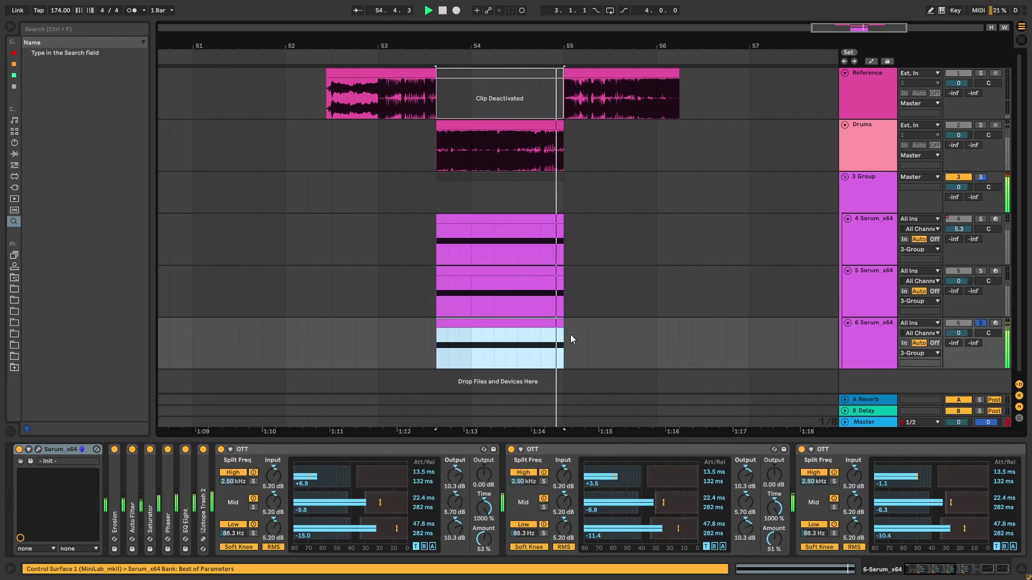
key(space)
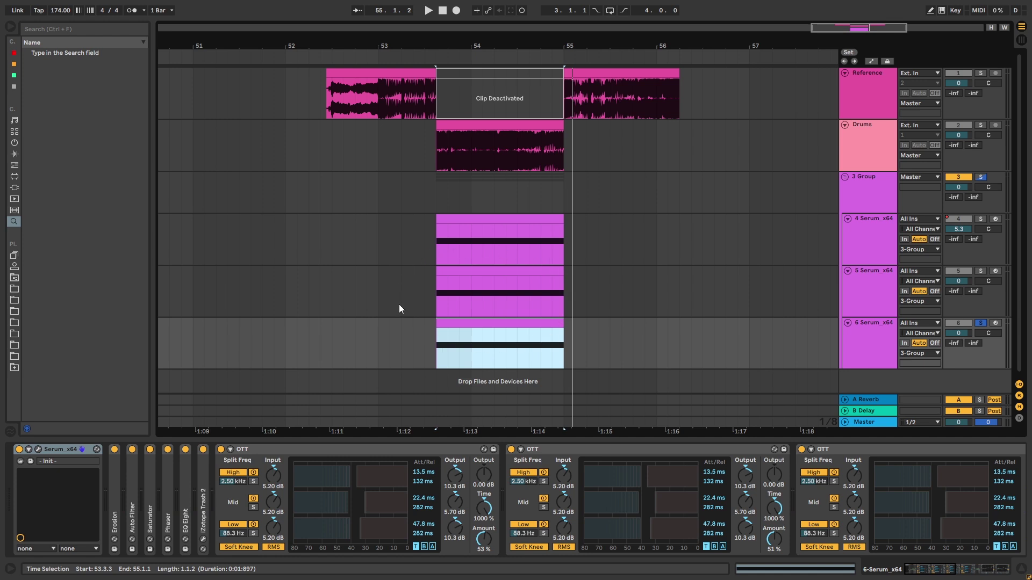
- Play the 4 Serum_x64 layer soloed from the start of its clip and view the oscillators in its Serum window
click(401, 240)
click(436, 241)
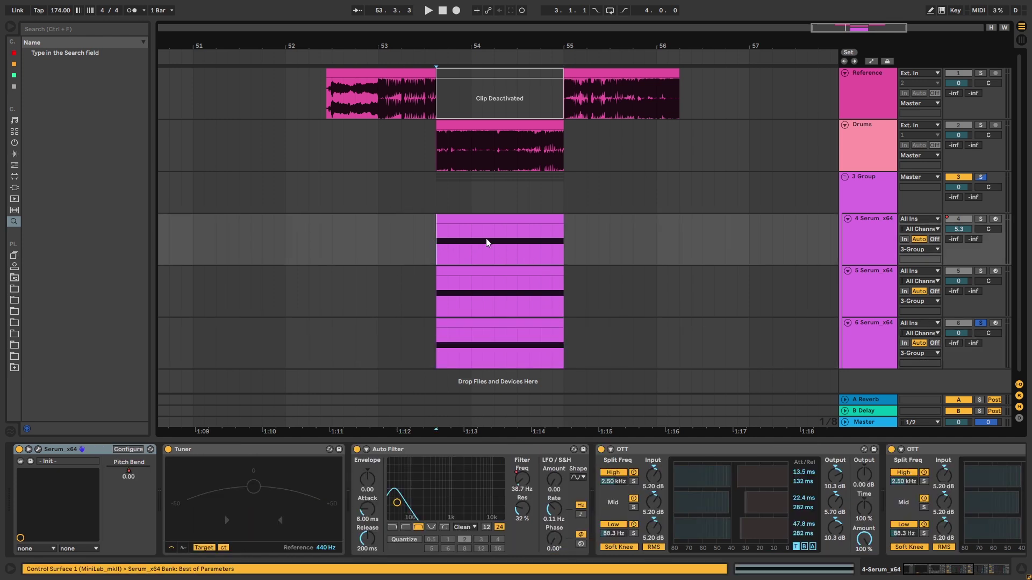
click(981, 219)
click(38, 450)
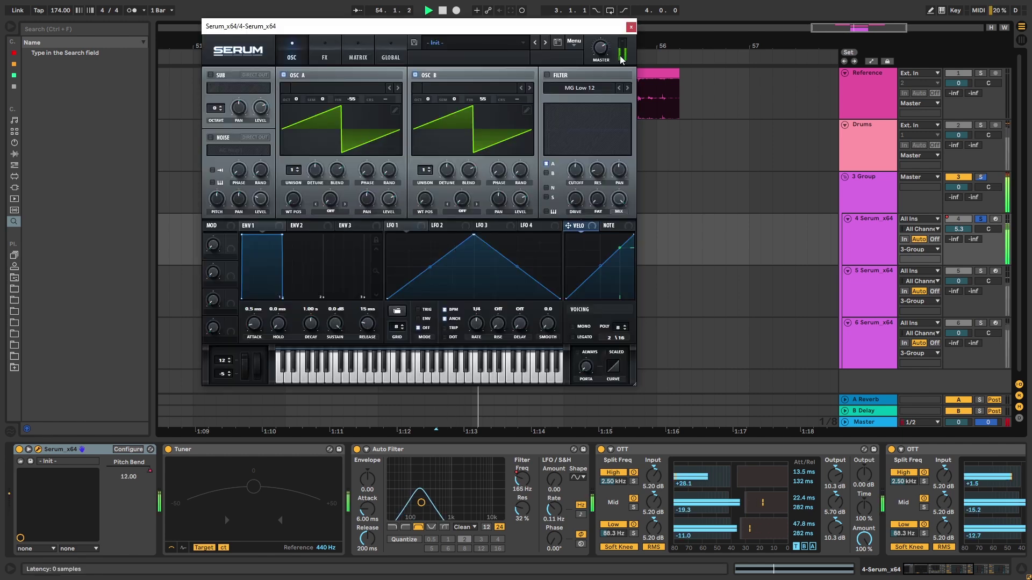
click(631, 26)
- View the oscillator and noise settings in the Serum window of the 5 Serum_x64 track
click(876, 287)
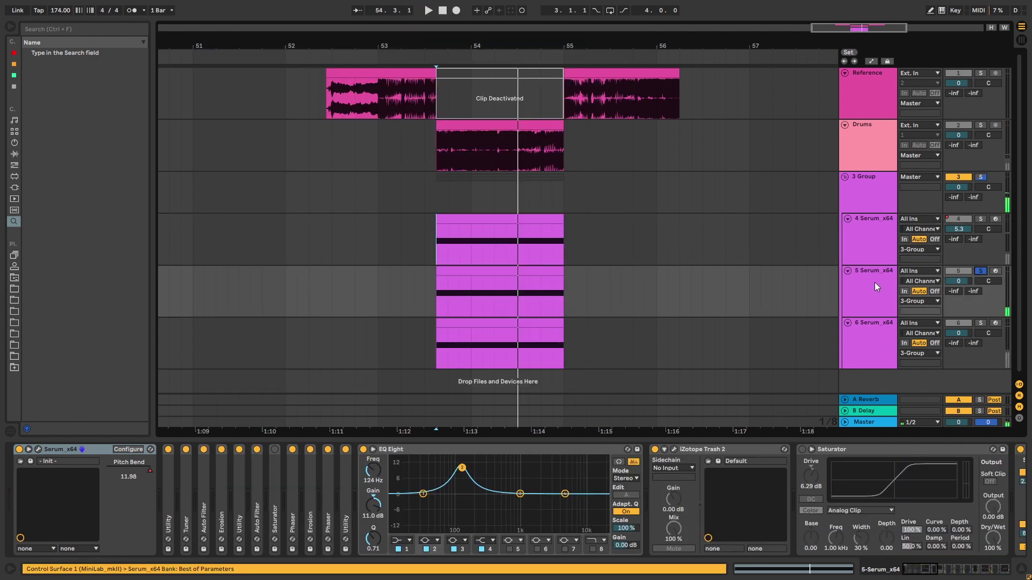
click(37, 449)
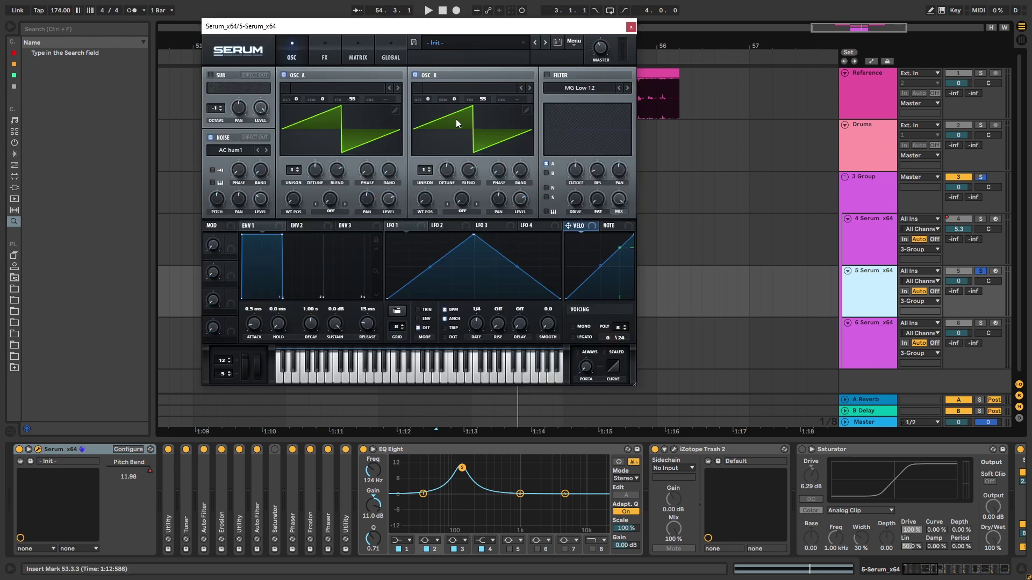
click(631, 27)
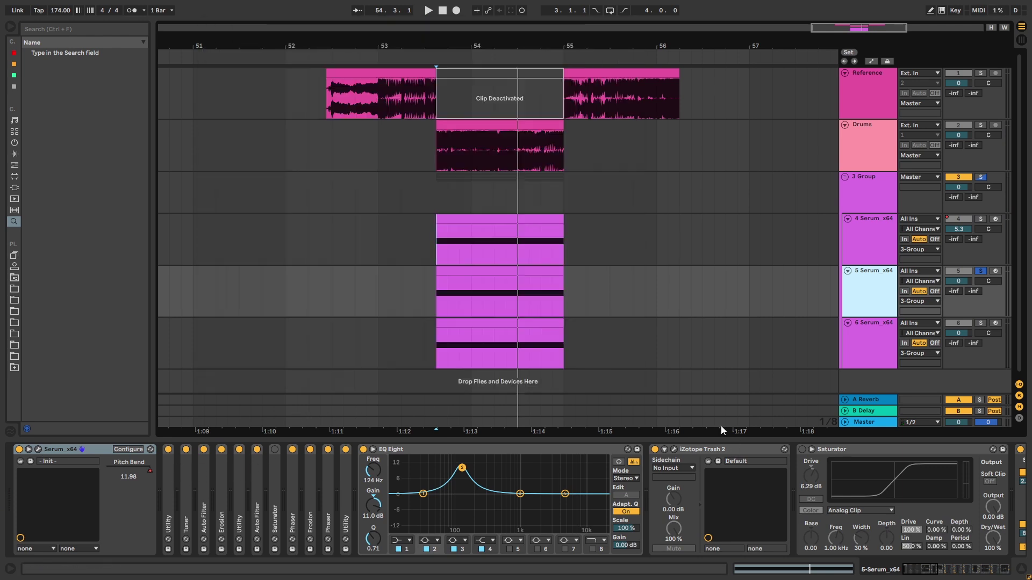
- Compare the device chains of the 4 and 5 Serum_x64 tracks, and play the soloed fifth layer
click(868, 249)
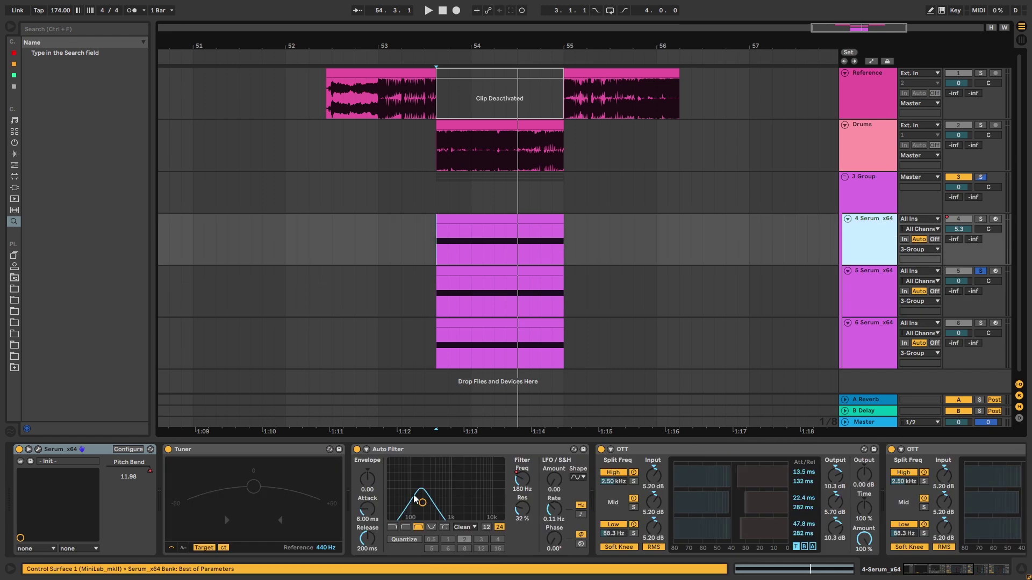
click(866, 315)
key(space)
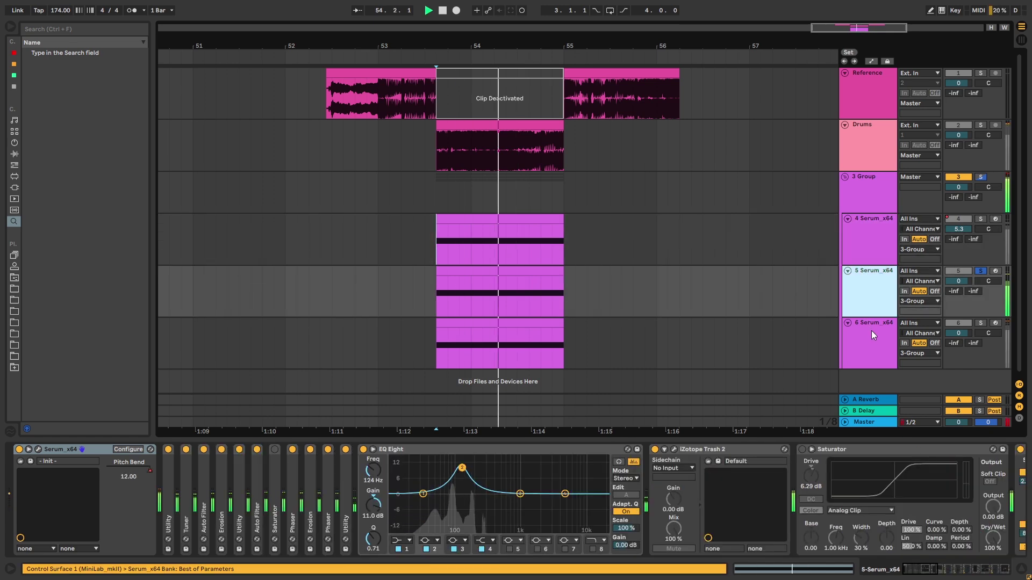
key(space)
- Solo the 6 Serum_x64 track and examine its Serum oscillators with the Monster 2 wavetable during playback
click(872, 331)
click(980, 325)
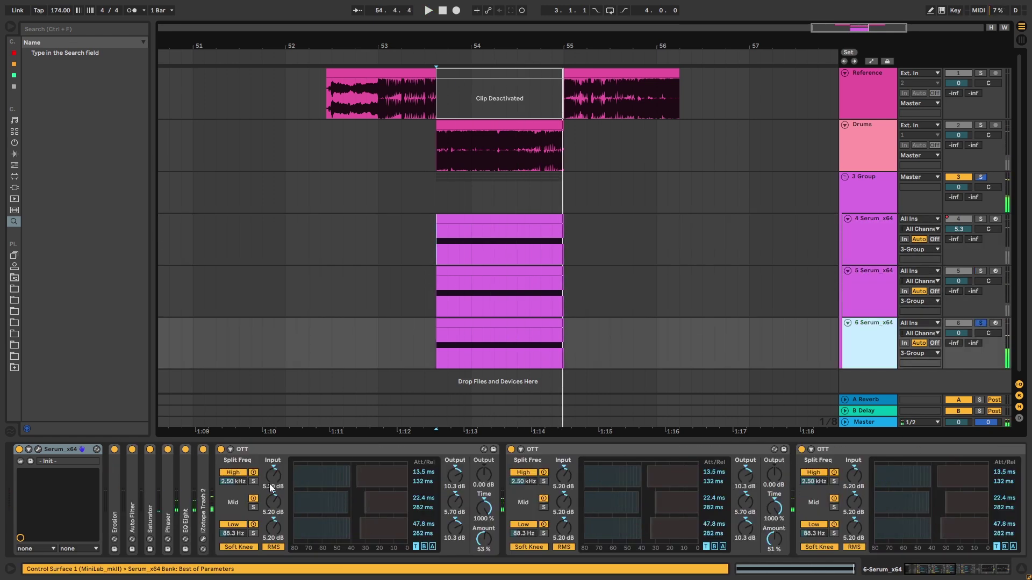
click(38, 450)
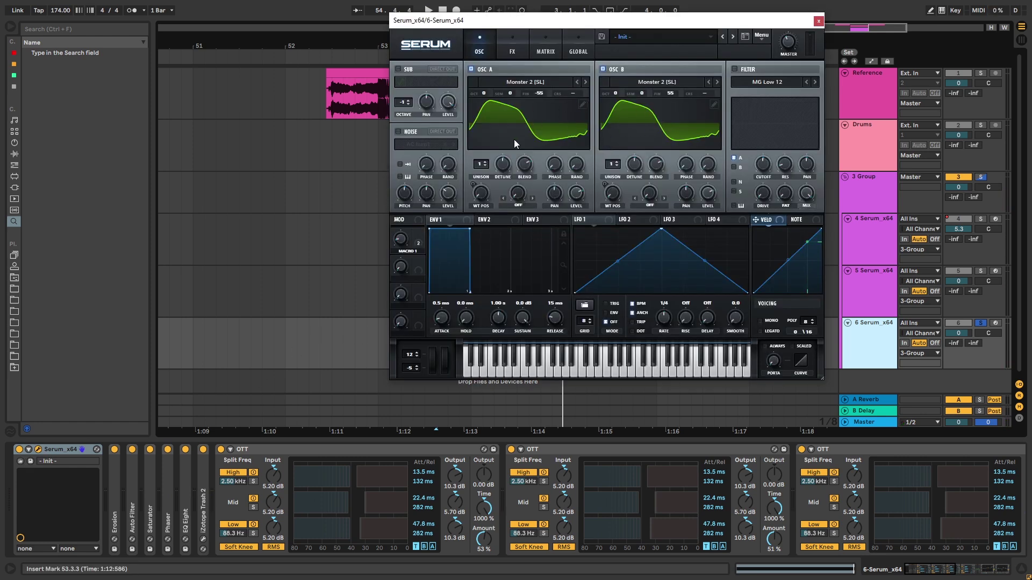
key(space)
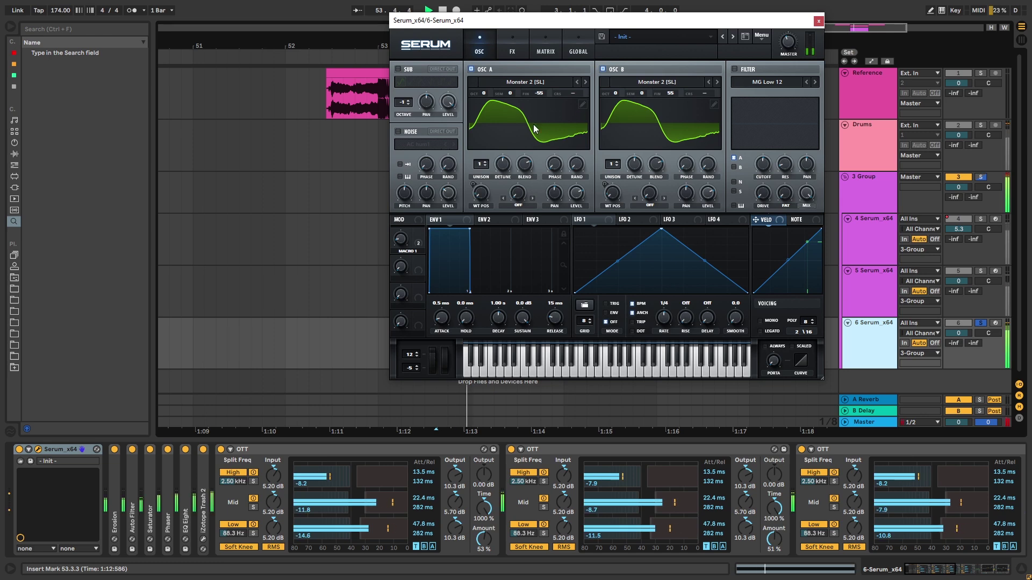
key(space)
click(818, 21)
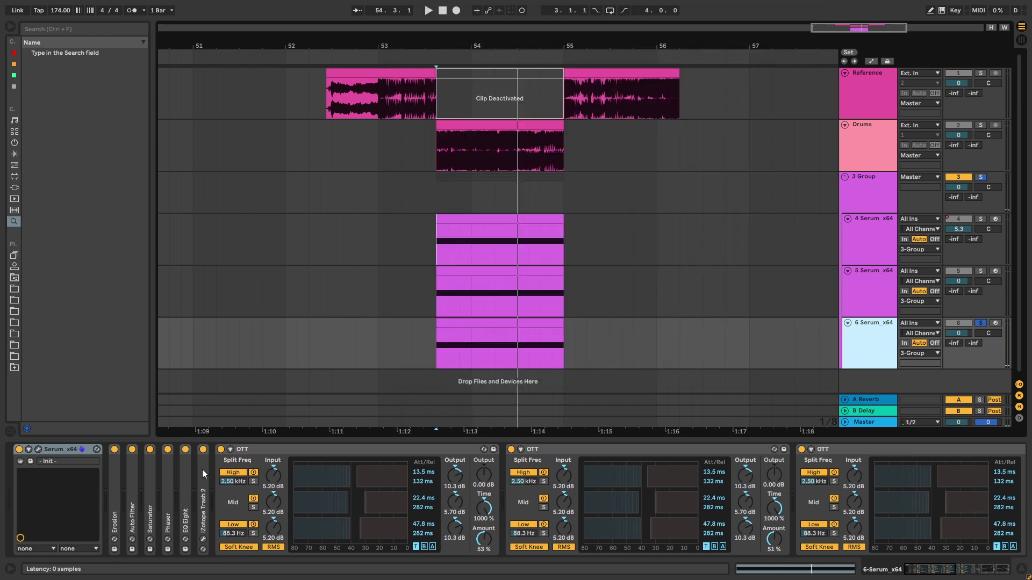
- Fold the expanded OTT, Phaser, EQ Eight and remaining effects on the 6 Serum_x64 track, and play the layer
double_click(285, 447)
double_click(311, 448)
double_click(344, 447)
double_click(352, 448)
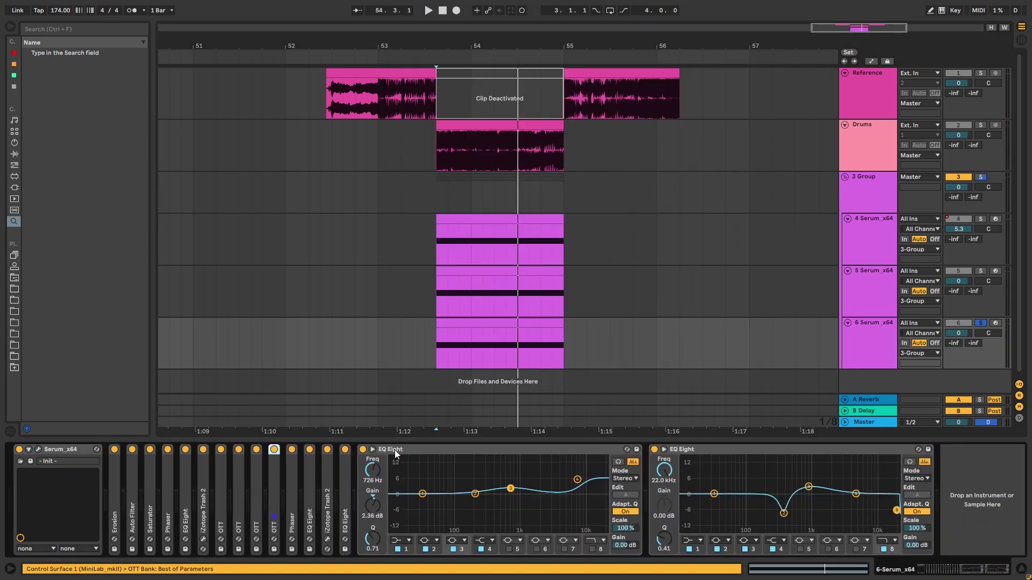
double_click(394, 450)
double_click(440, 449)
key(space)
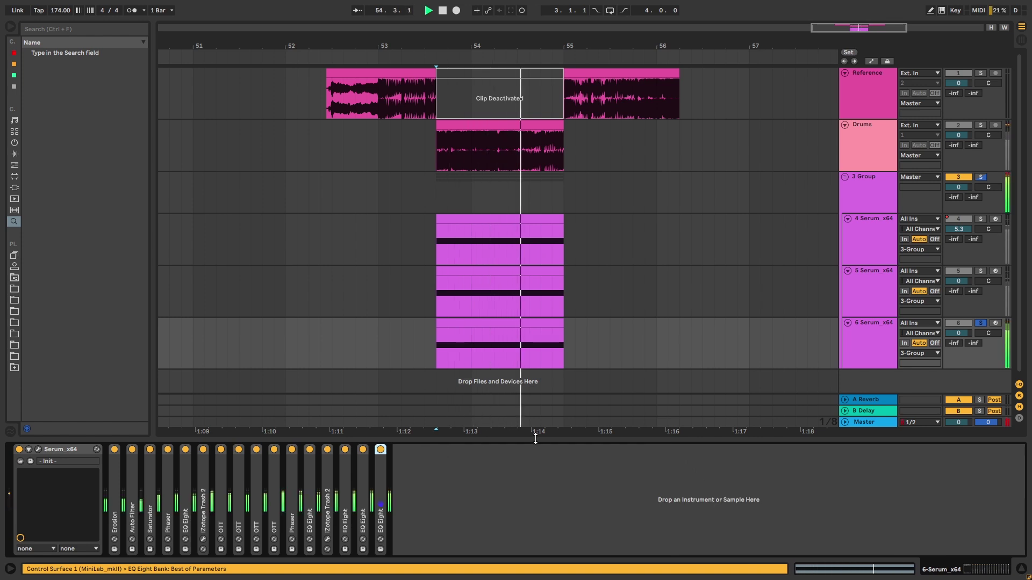
- Add the 5 and 4 Serum_x64 tracks to the solo and play all three bass layers together
click(979, 271)
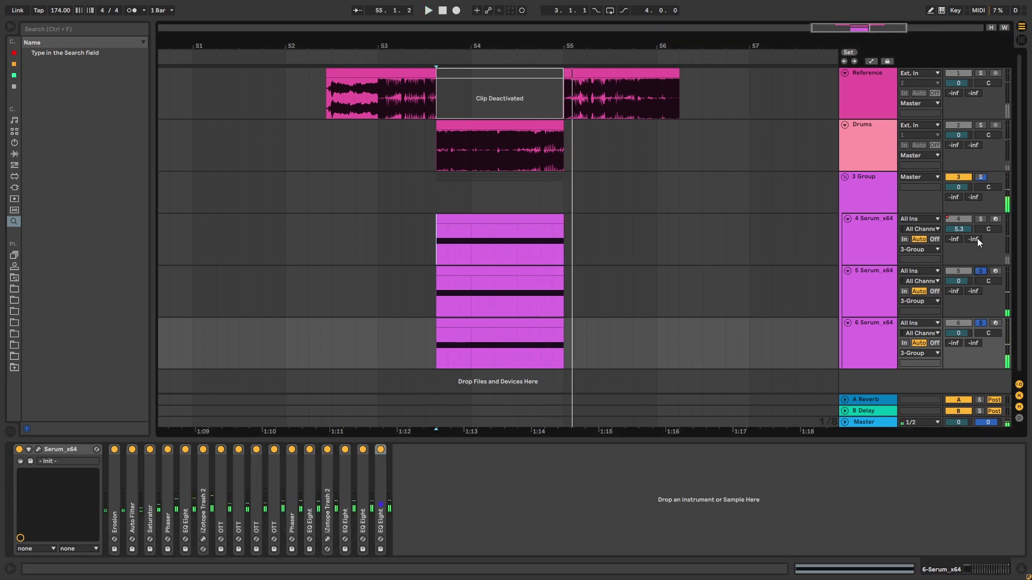
click(980, 219)
key(space)
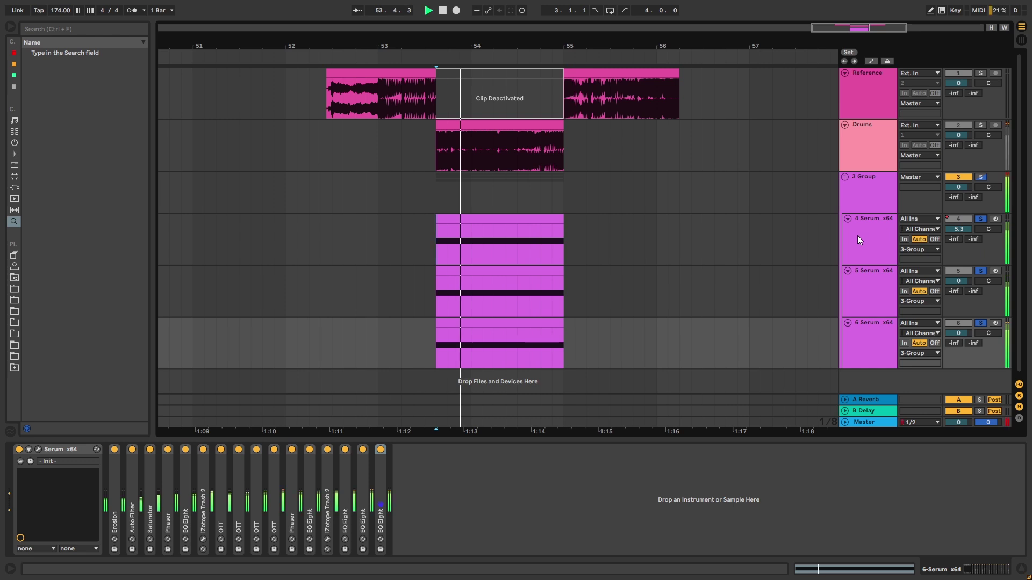
key(space)
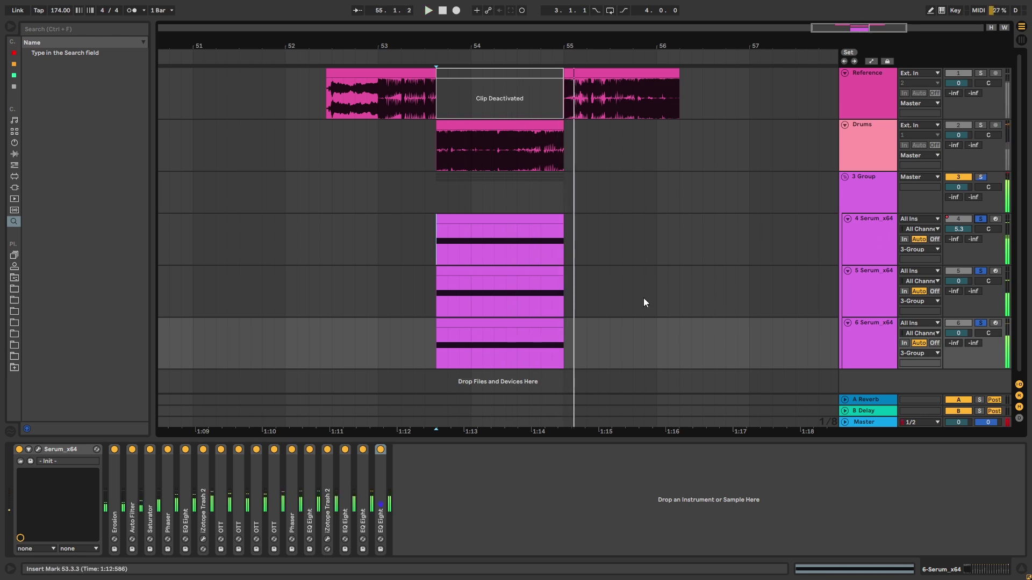
- Examine the whole effect chain on the 3 Group track, through to its last EQ Eight
click(801, 211)
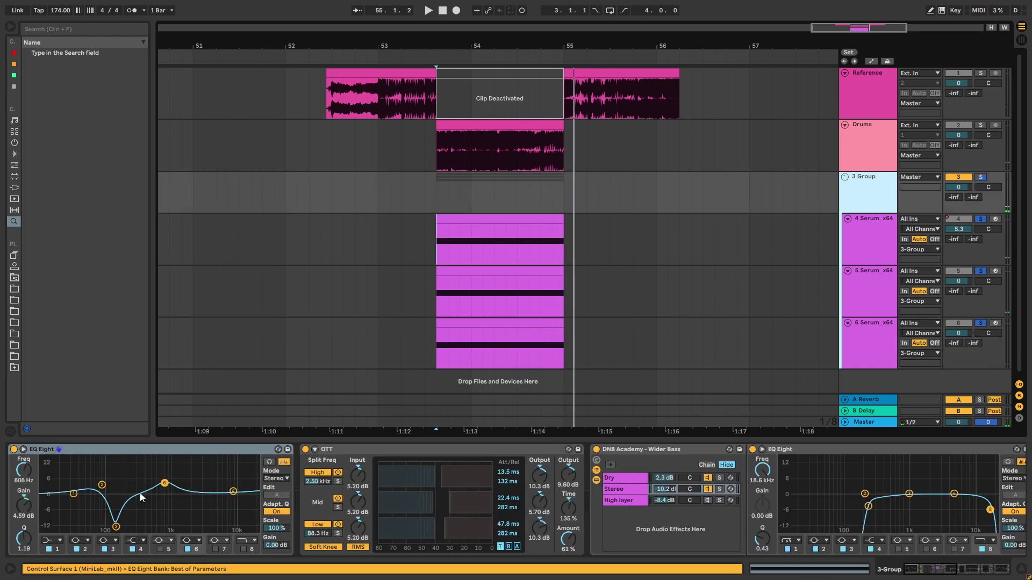
scroll(960, 561, right, 5)
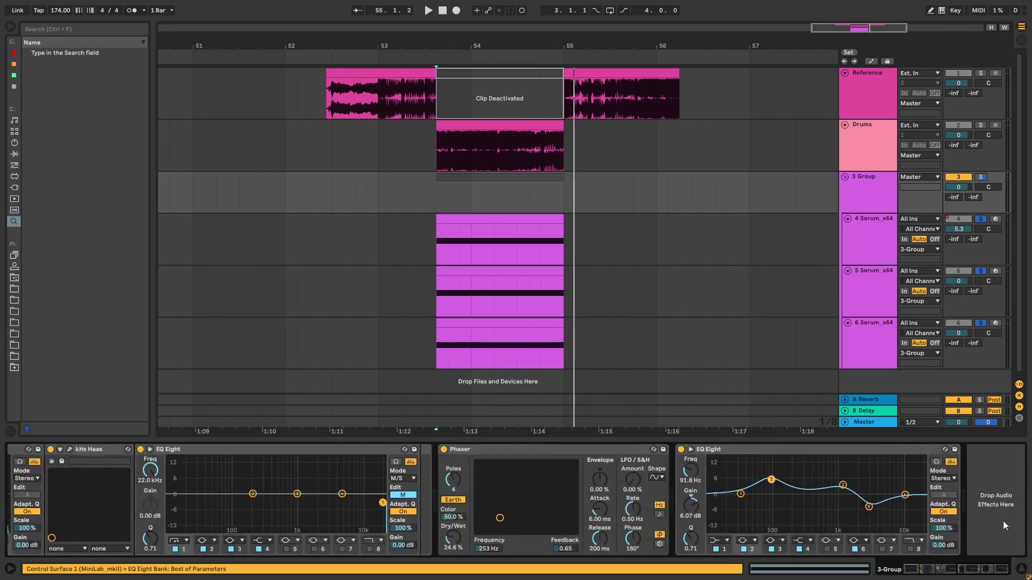
- Mark out the clip ranges of the three Serum_x64 layers one after another, and review the 3 Group track's device chain
click(868, 257)
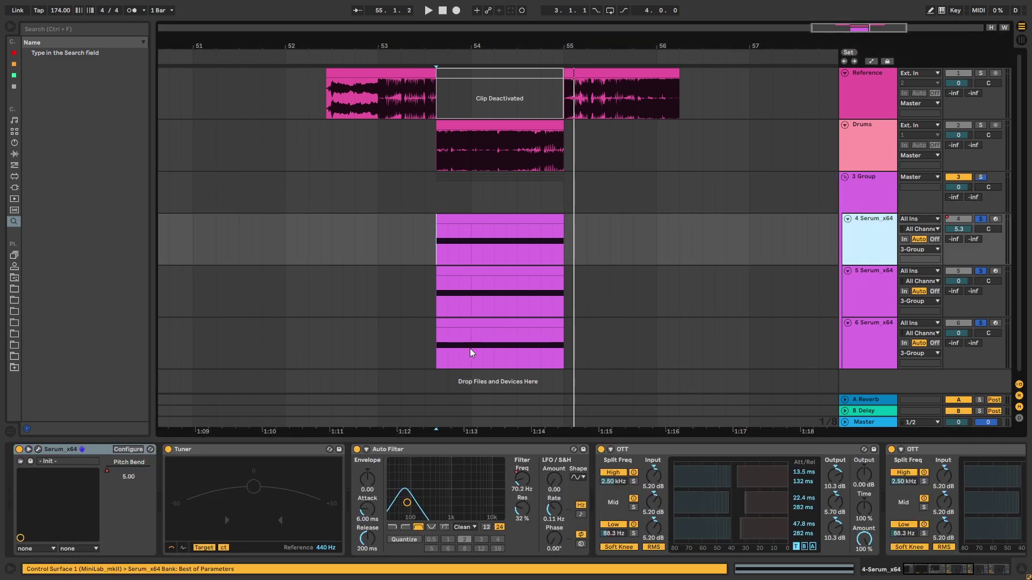
drag(390, 245, 620, 247)
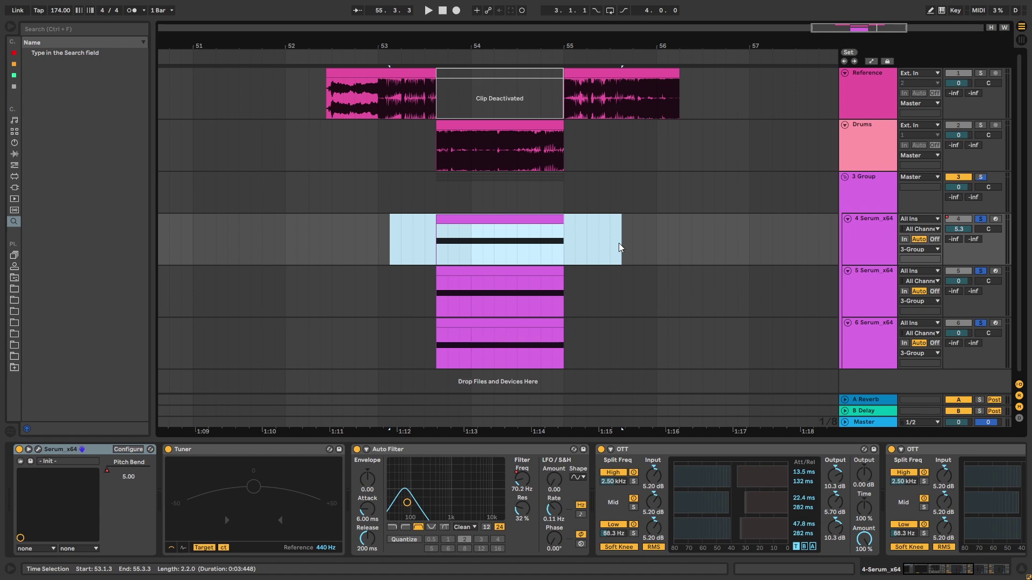
drag(381, 239, 634, 247)
drag(416, 307, 645, 309)
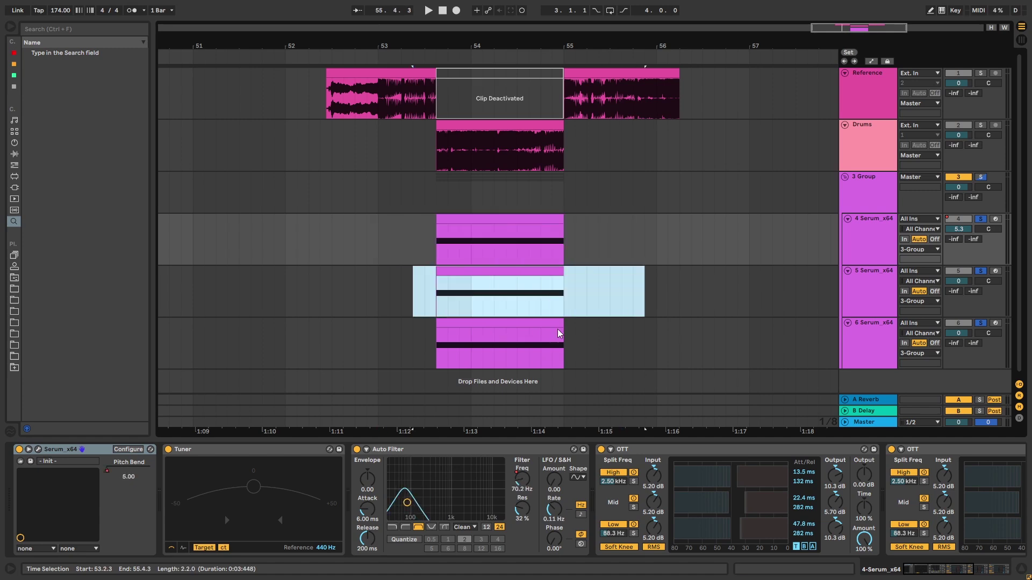
drag(331, 341, 668, 342)
click(865, 191)
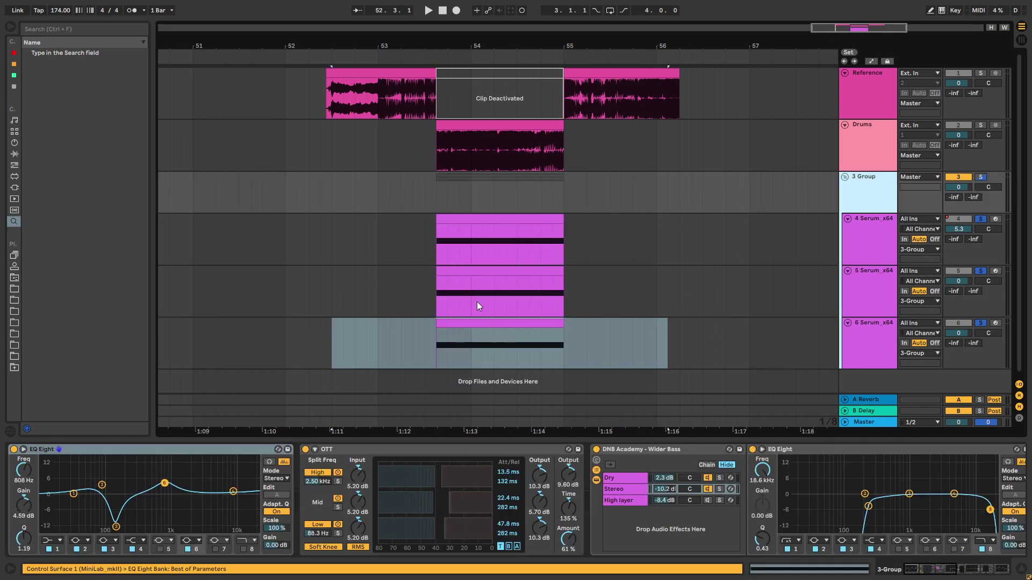
click(870, 254)
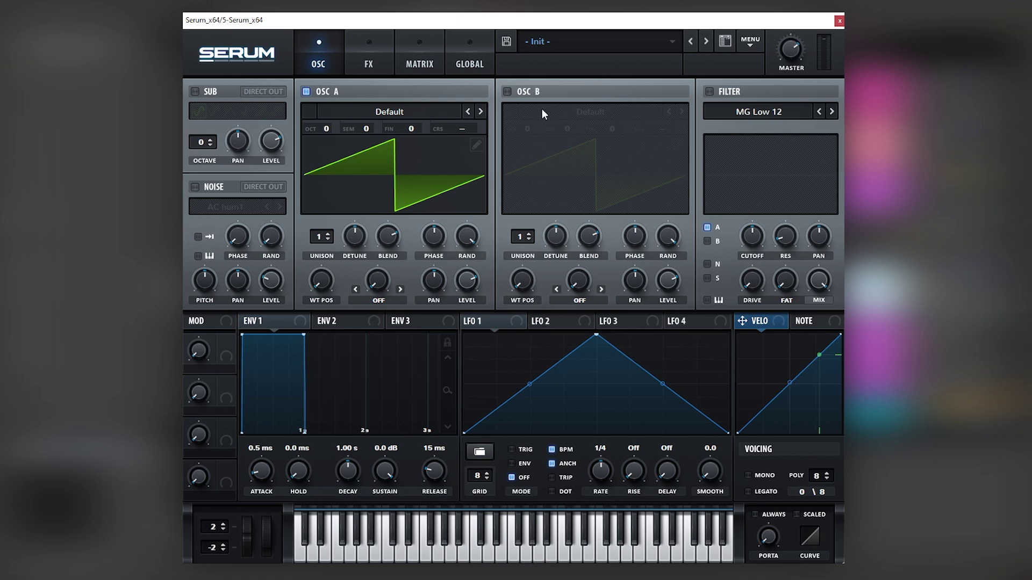
- Enable oscillator B, set fine tuning to -55 on oscillator A and 55 on oscillator B, and adjust the pitch bend range
click(525, 92)
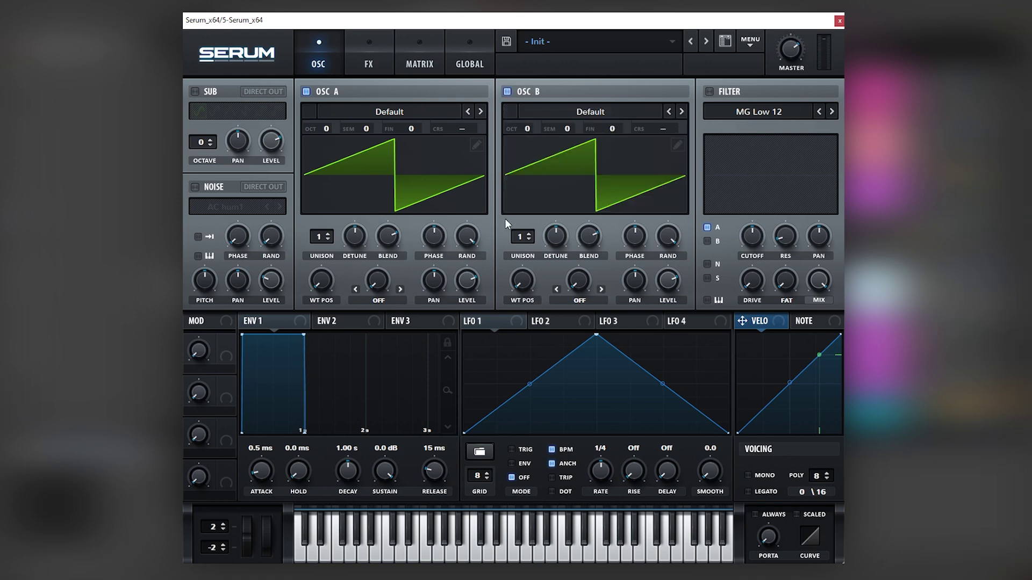
double_click(402, 129)
text(-55)
key(Return)
double_click(618, 129)
text(55)
key(Return)
mouse_move(220, 531)
mouse_down()
mouse_move(225, 504)
mouse_move(247, 524)
mouse_move(258, 476)
mouse_move(251, 531)
mouse_move(230, 544)
mouse_up()
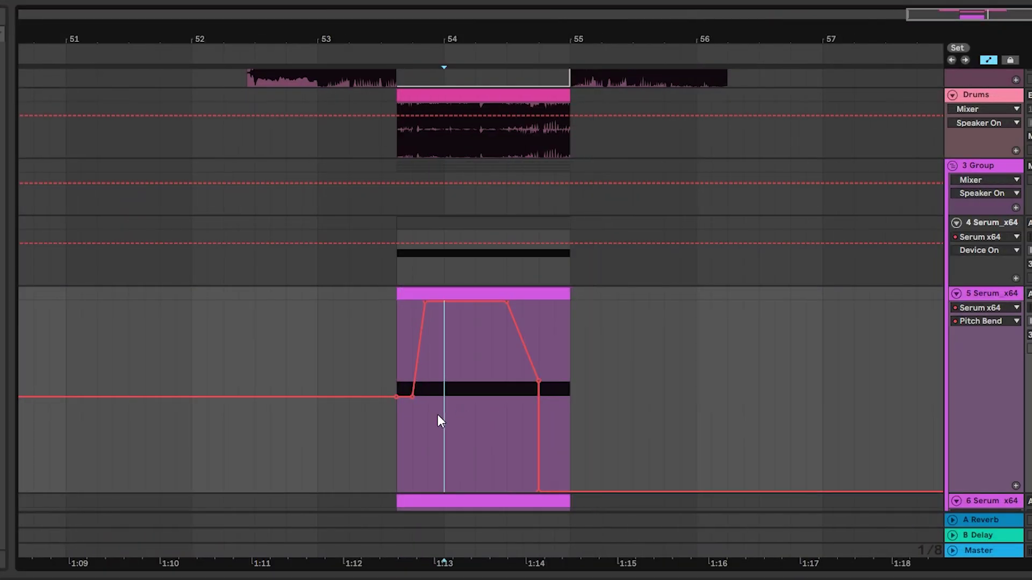
- Play the flat opening of the 5 Serum_x64 pitch bend automation, and play on from the start of its rise
mouse_move(388, 433)
mouse_down()
mouse_move(583, 431)
mouse_move(392, 406)
mouse_move(395, 428)
mouse_up()
key(space)
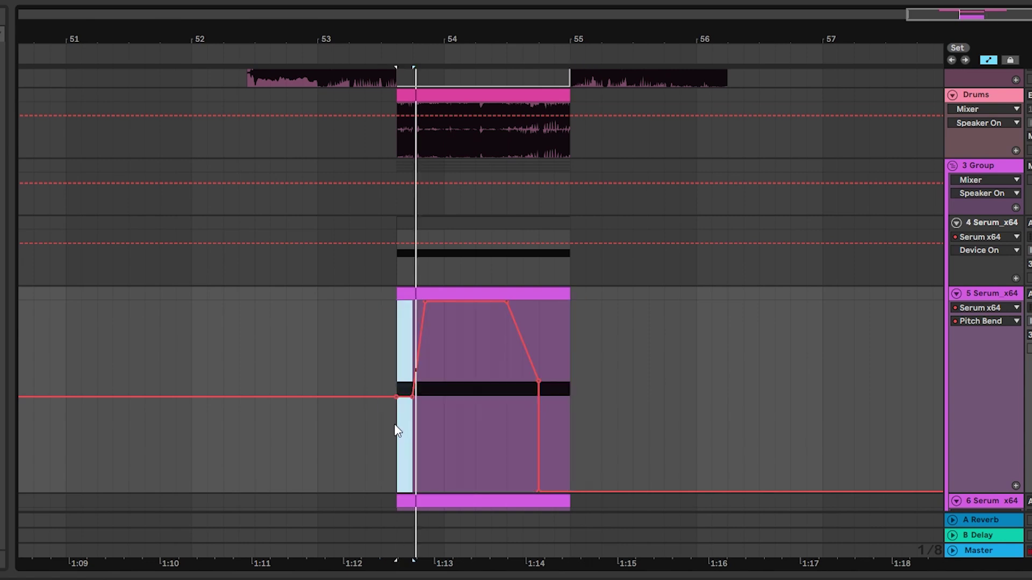
key(space)
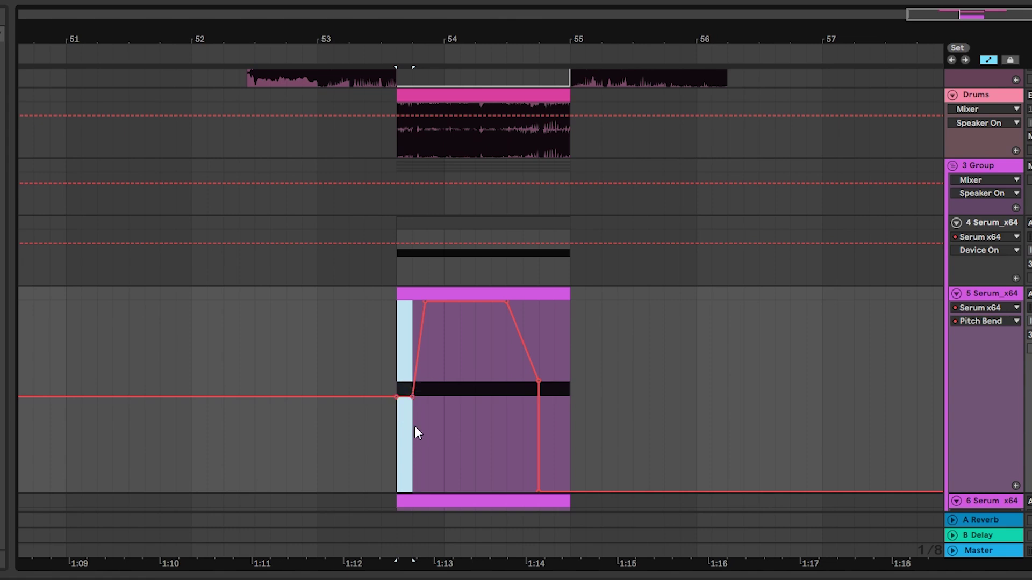
click(415, 429)
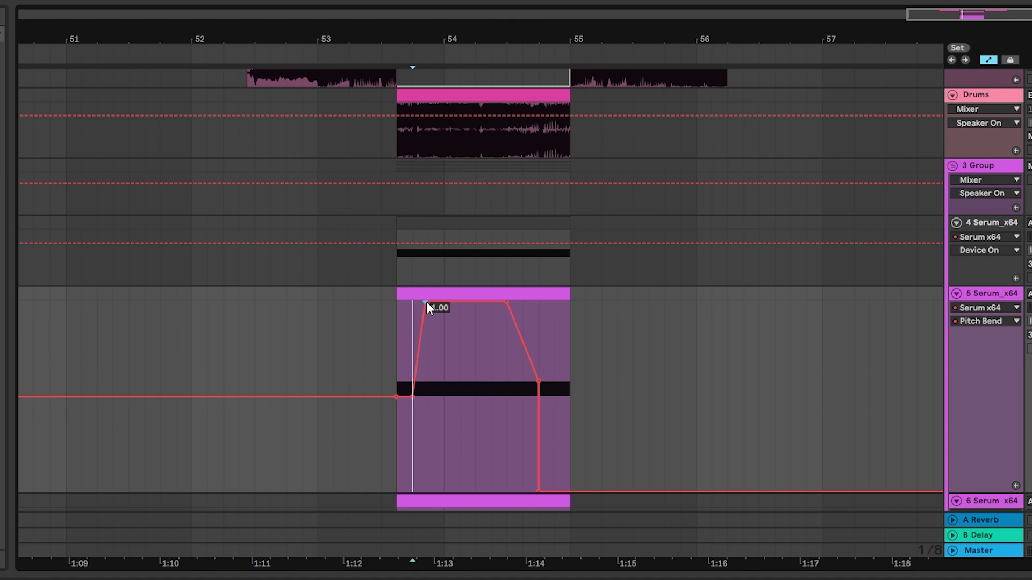
key(space)
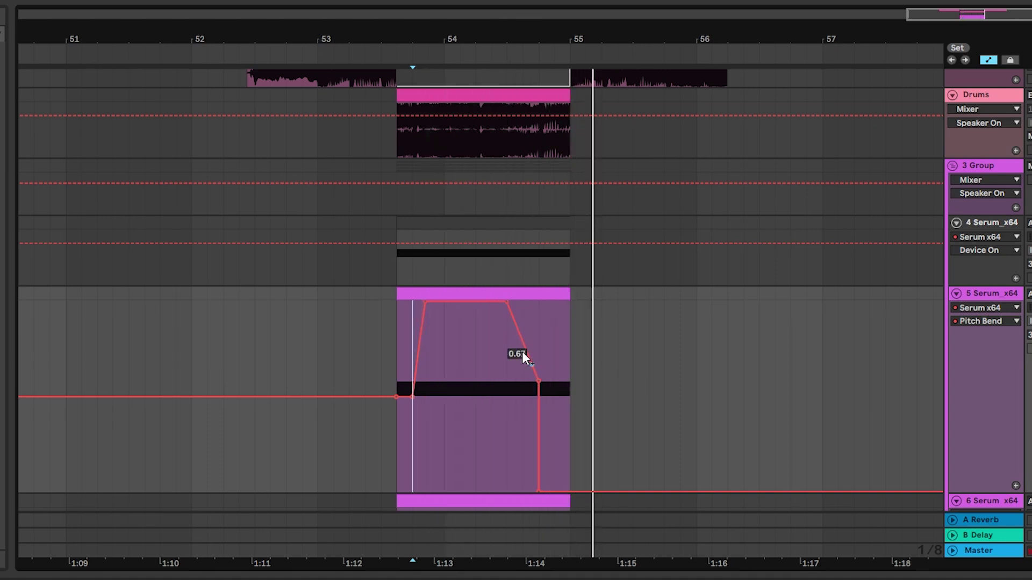
- Mark the falling section of the pitch bend automation and play the 5 Serum_x64 clip from its start
drag(510, 365, 540, 367)
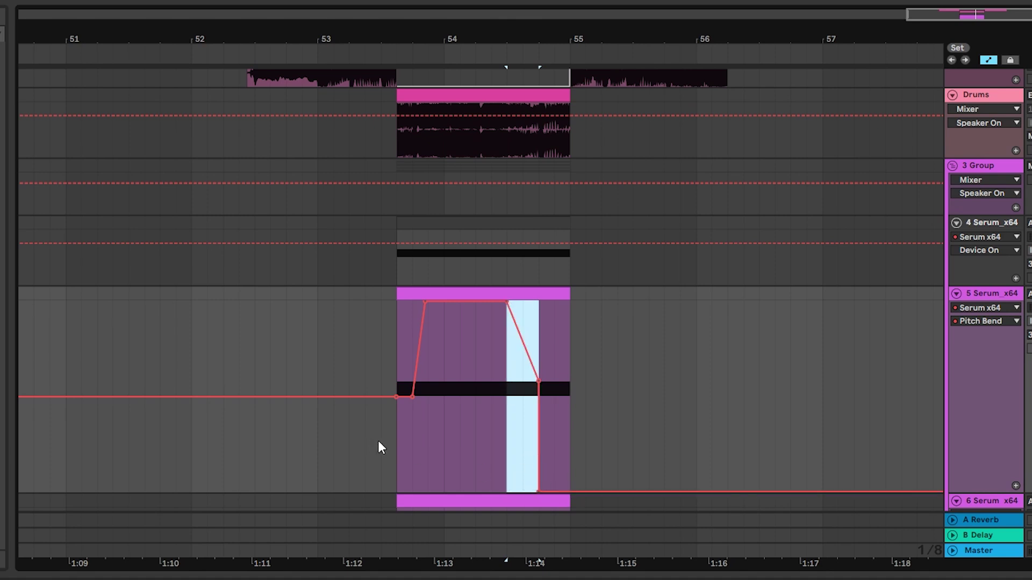
click(398, 431)
key(space)
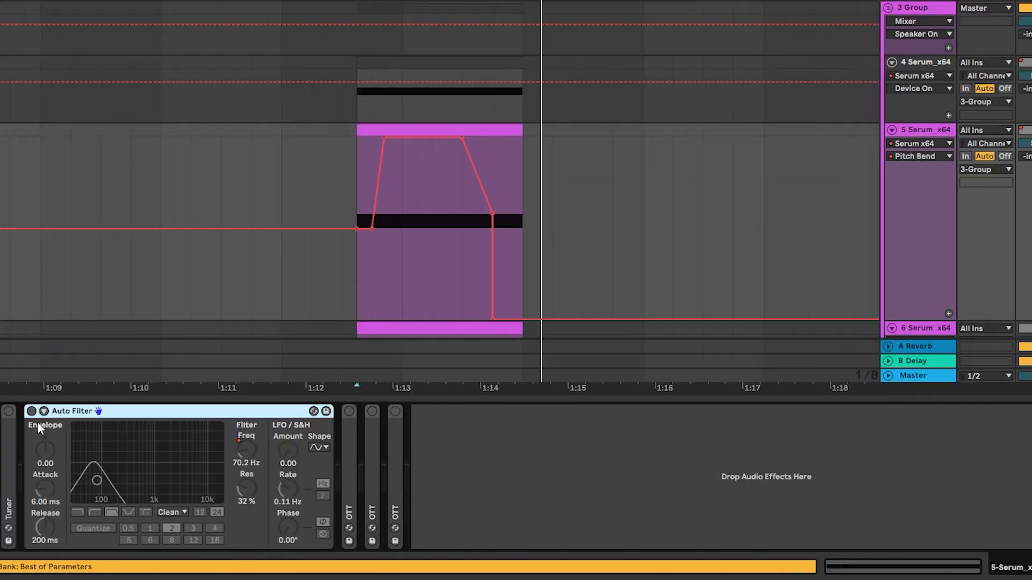
- Turn on the Auto Filter on the 5 Serum_x64 track, show its frequency automation and play the clip
click(31, 411)
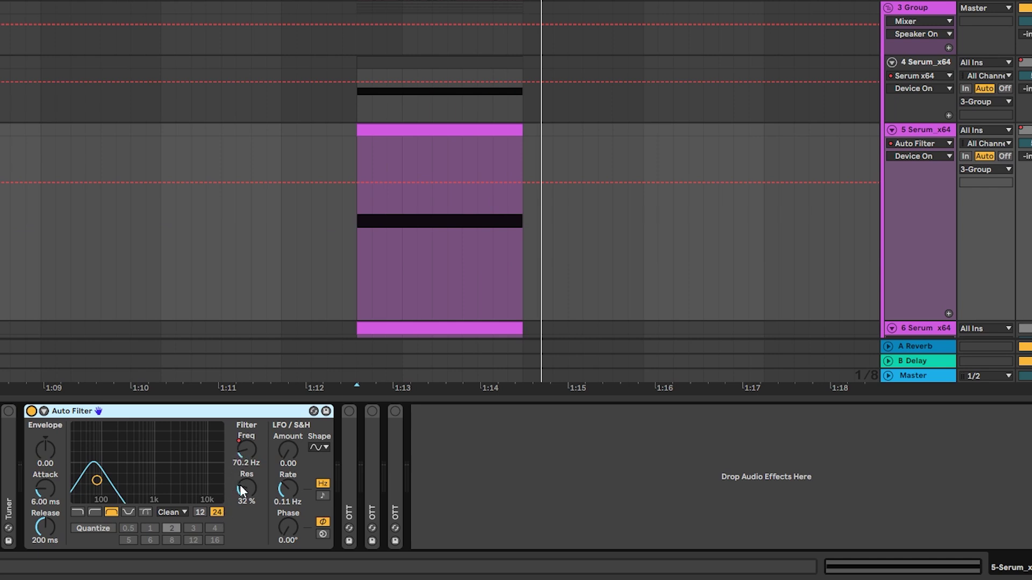
right_click(240, 450)
click(257, 455)
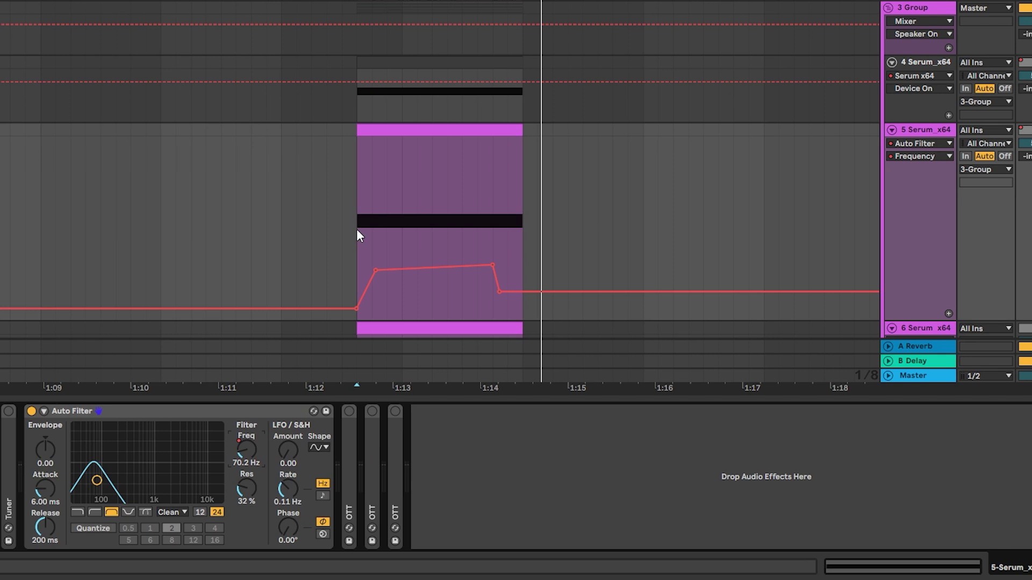
drag(356, 228, 522, 224)
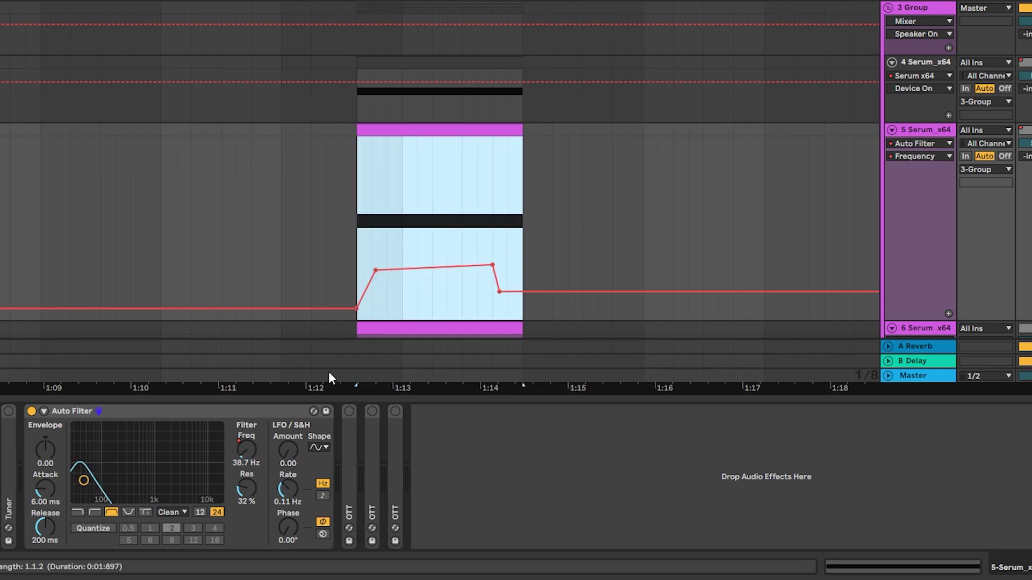
key(space)
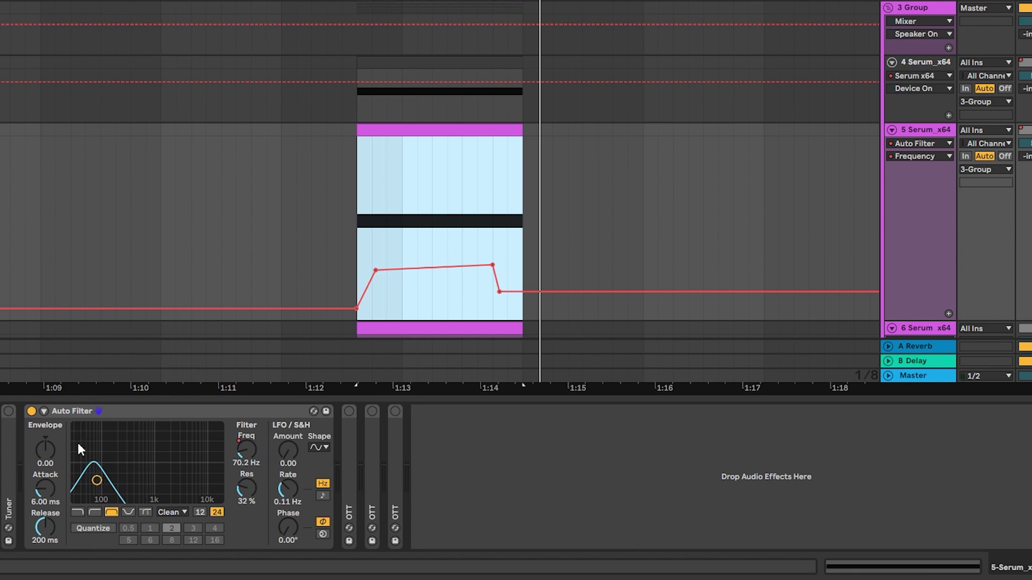
- Raise the Auto Filter resonance to 66 %, re-enable its frequency automation, and play the whole clip
mouse_move(96, 481)
mouse_down()
mouse_move(119, 497)
mouse_move(101, 473)
mouse_move(106, 457)
mouse_move(105, 480)
mouse_up()
key(space)
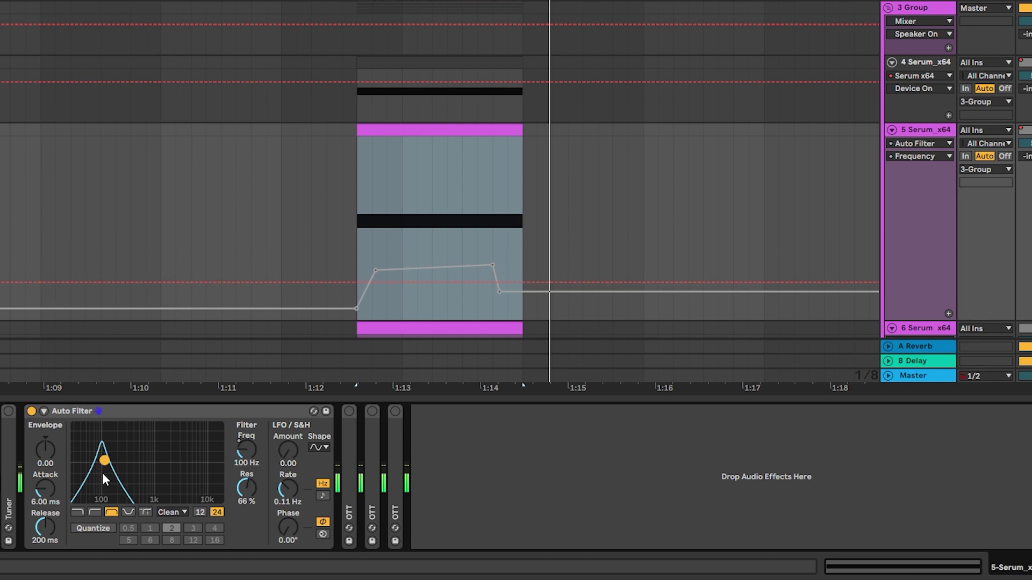
right_click(247, 452)
click(293, 489)
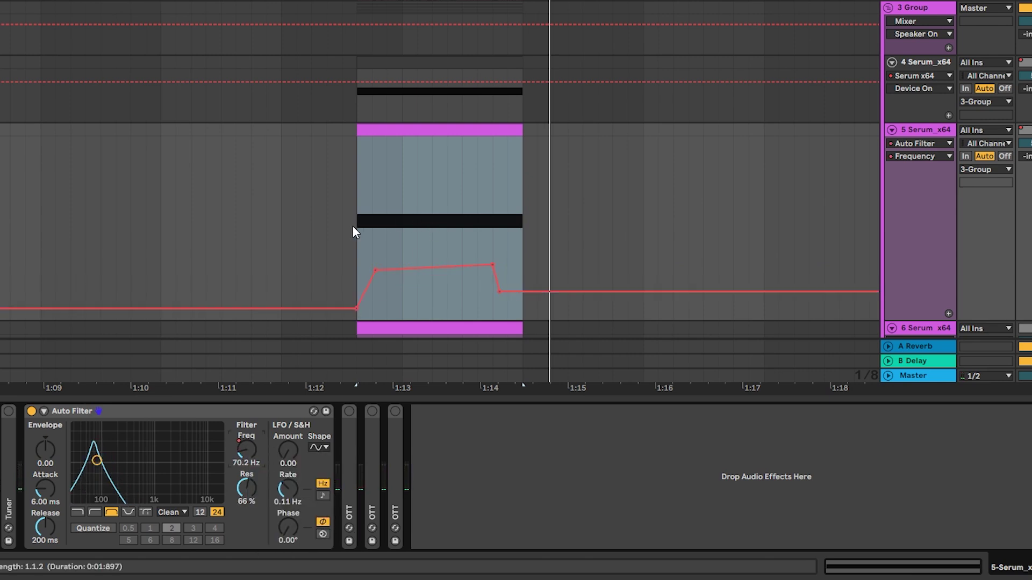
drag(353, 225, 515, 215)
key(space)
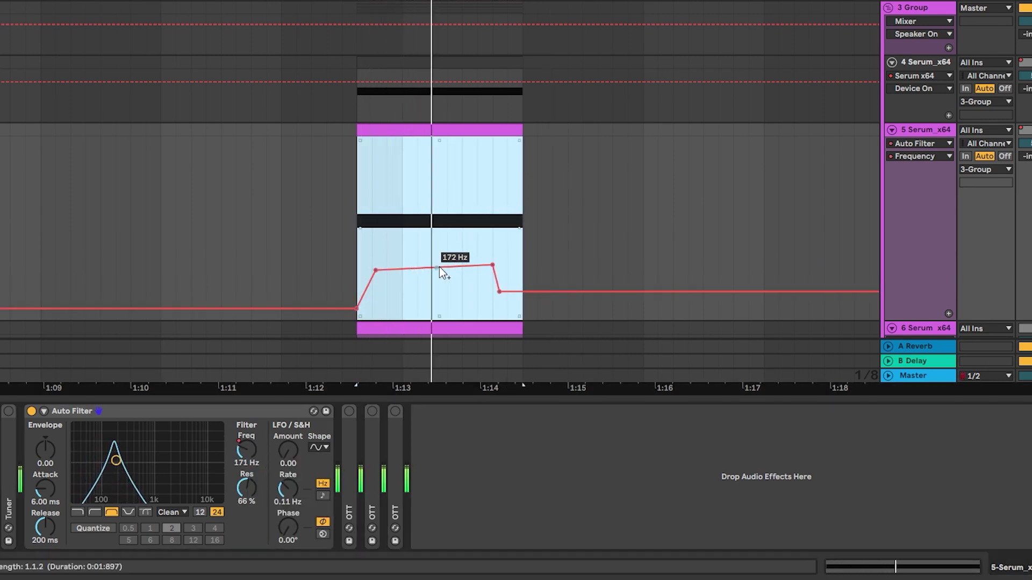
key(space)
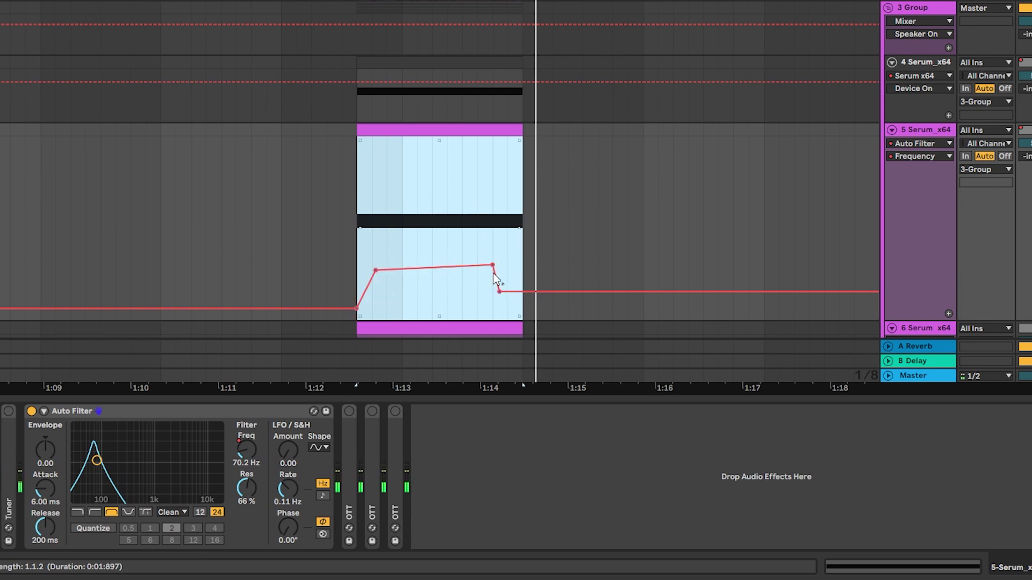
- Turn on and unfold the three OTT devices after the Auto Filter, and play the clip through them
click(349, 411)
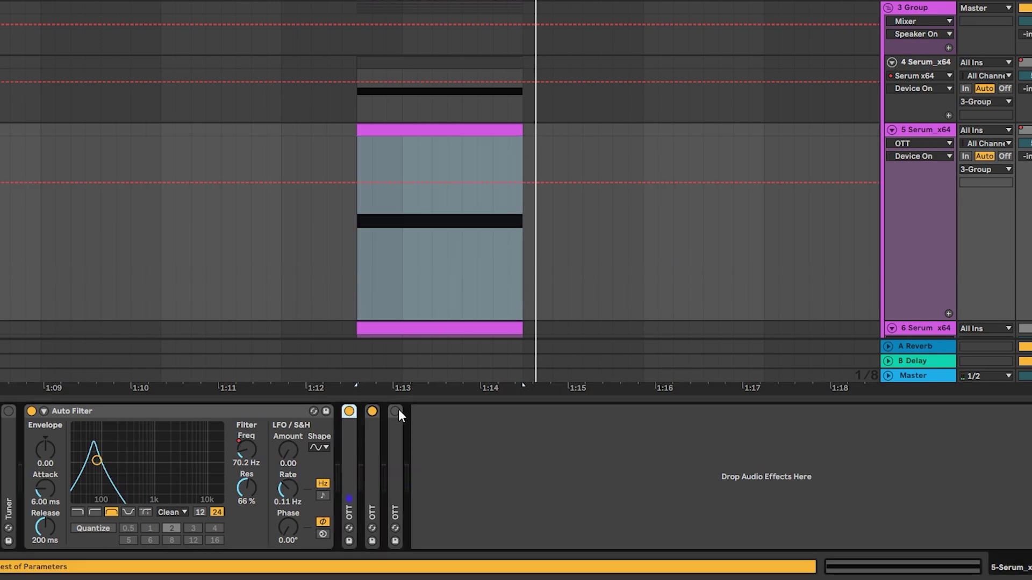
double_click(398, 412)
double_click(376, 439)
double_click(348, 438)
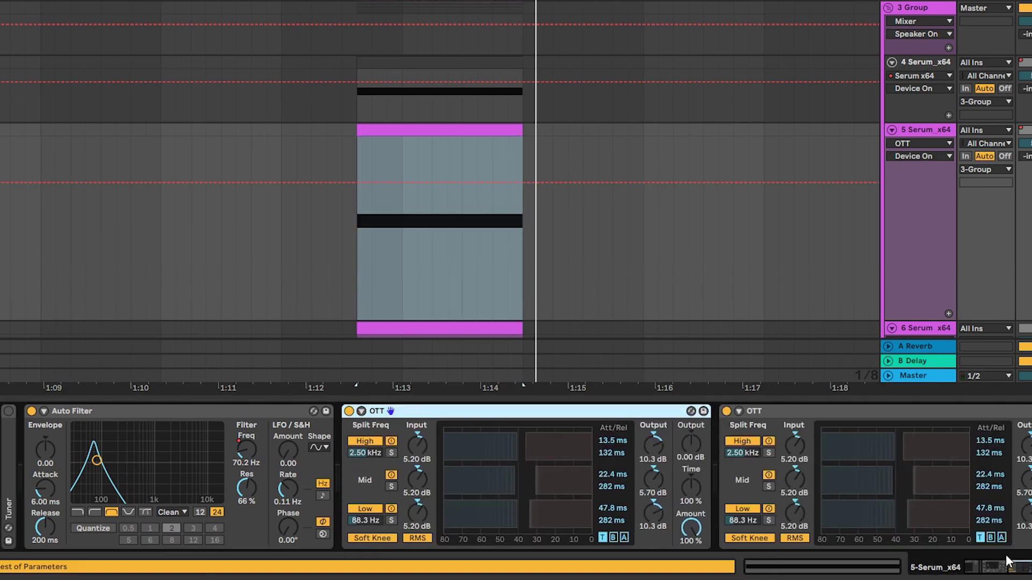
scroll(495, 531, right, 8)
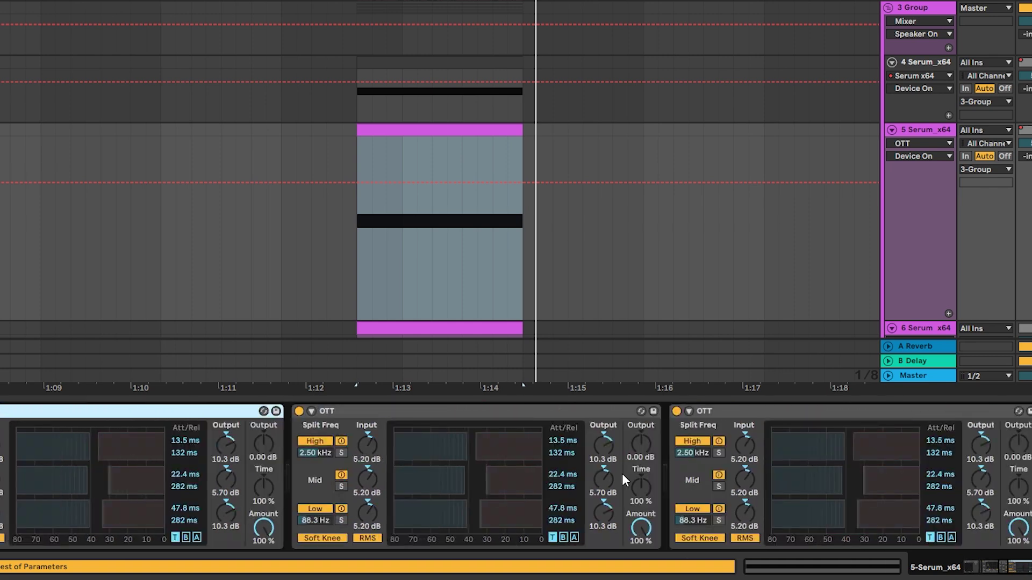
key(space)
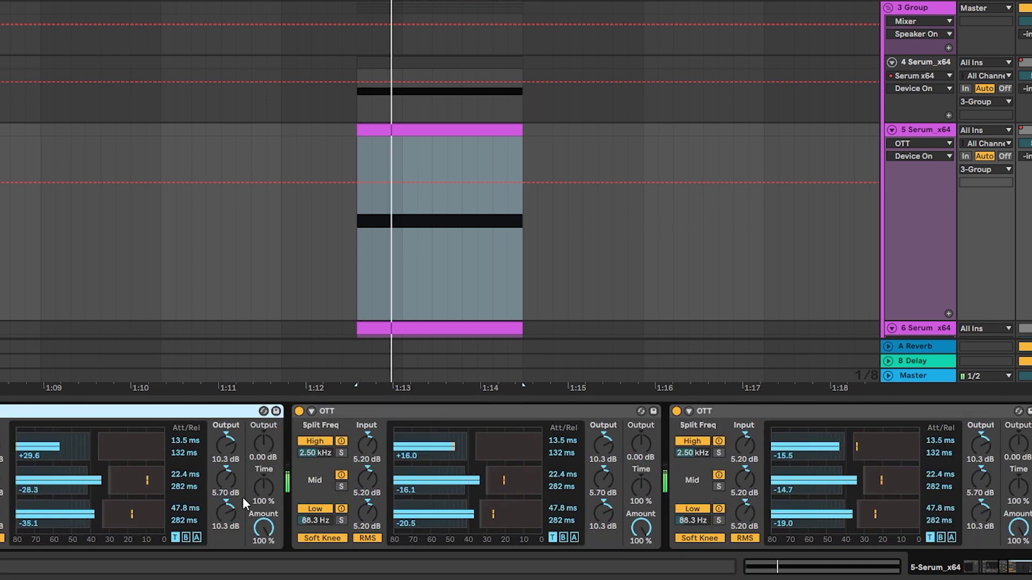
key(space)
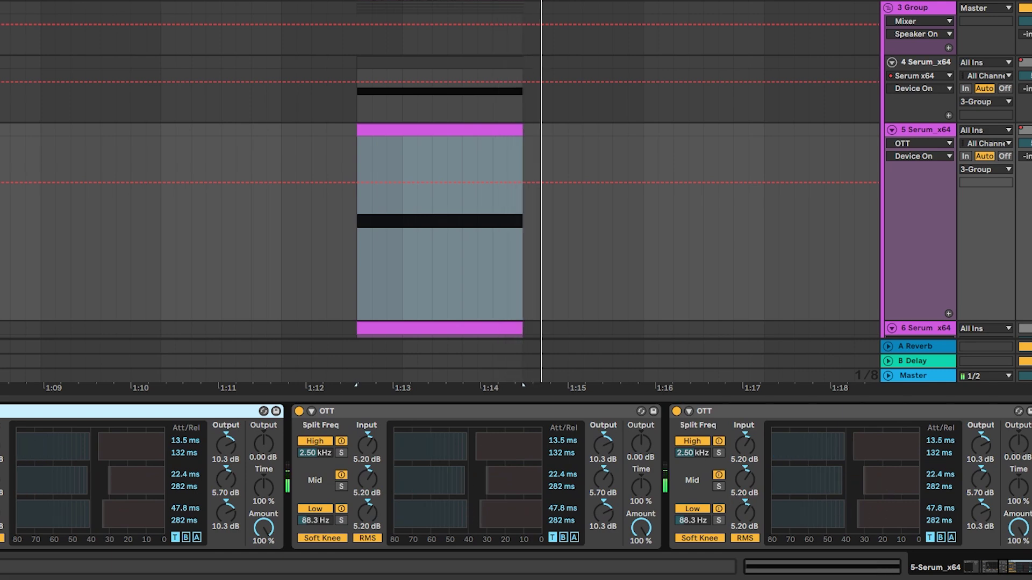
key(Delete)
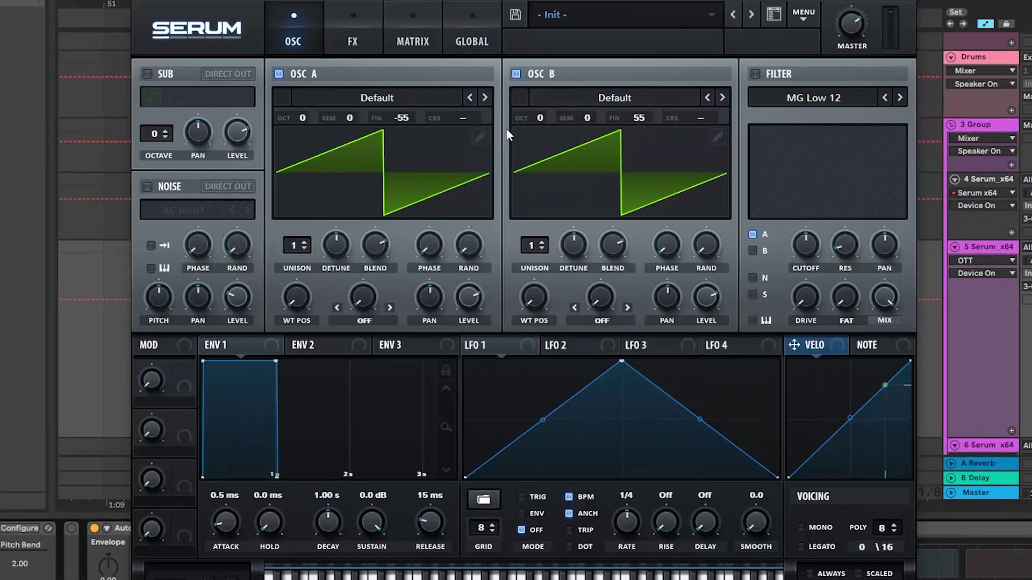
- Try other fine tunings in Serum, such as 0 on oscillator A and 100 on oscillator B
drag(408, 118, 411, 100)
drag(634, 119, 659, 51)
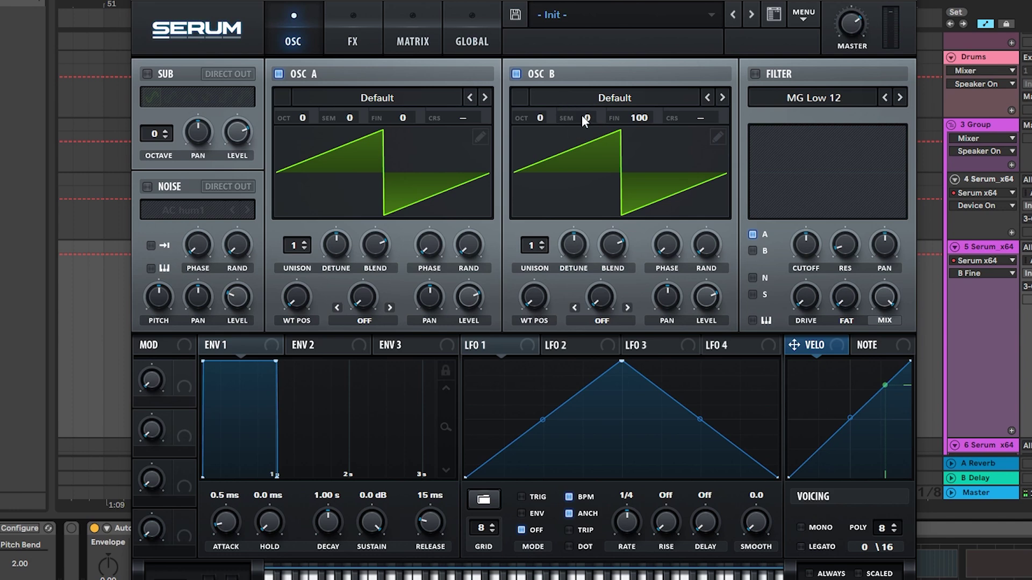
drag(581, 115, 435, 129)
drag(643, 124, 634, 165)
drag(641, 121, 636, 124)
- Undo the last tuning changes, restore fine tuning to -55 on oscillator A and 55 on oscillator B, and close Serum
key(ctrl+z)
key(ctrl+z)
drag(401, 115, 401, 177)
drag(621, 118, 637, 75)
drag(630, 118, 629, 113)
click(913, 1)
- Duplicate the 5 Serum_x64 track with its clip and effect chain
scroll(975, 221, down, 1)
click(978, 221)
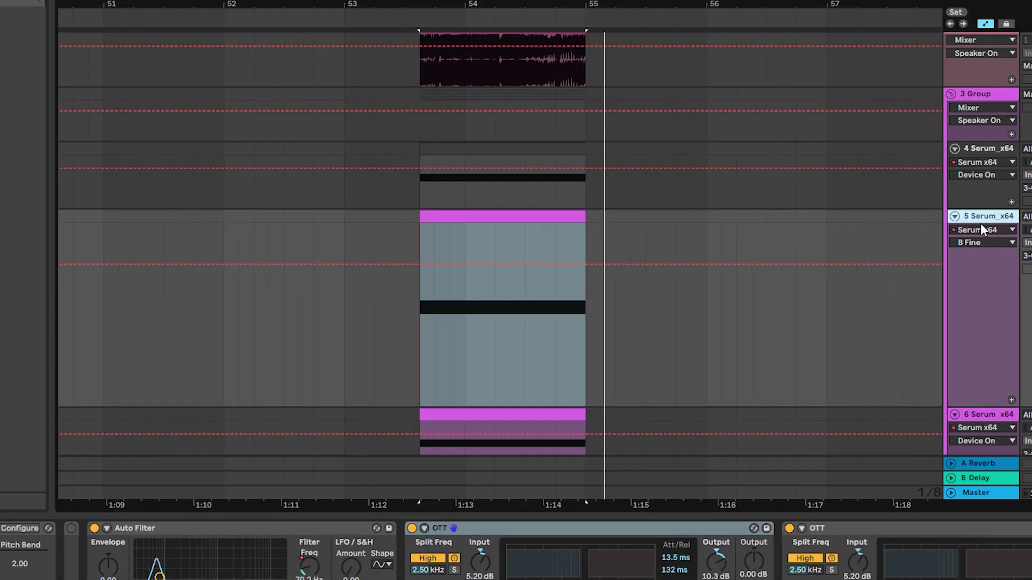
key(ctrl+d)
scroll(715, 323, down, 4)
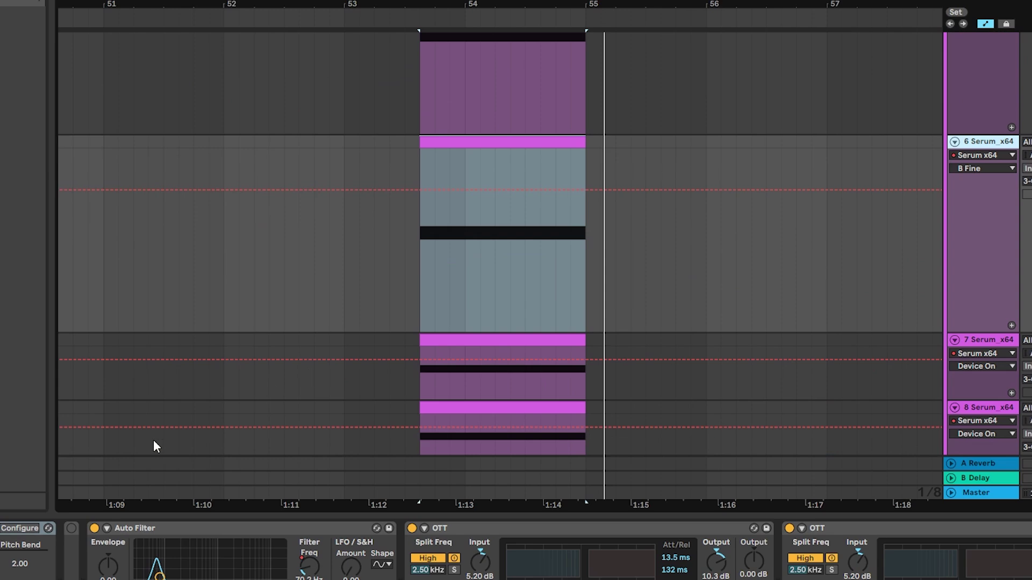
- Turn on the AC hum1 noise oscillator in the duplicated layer's Serum, raise its noise level, and close the plug-in
key(ctrl+alt+p)
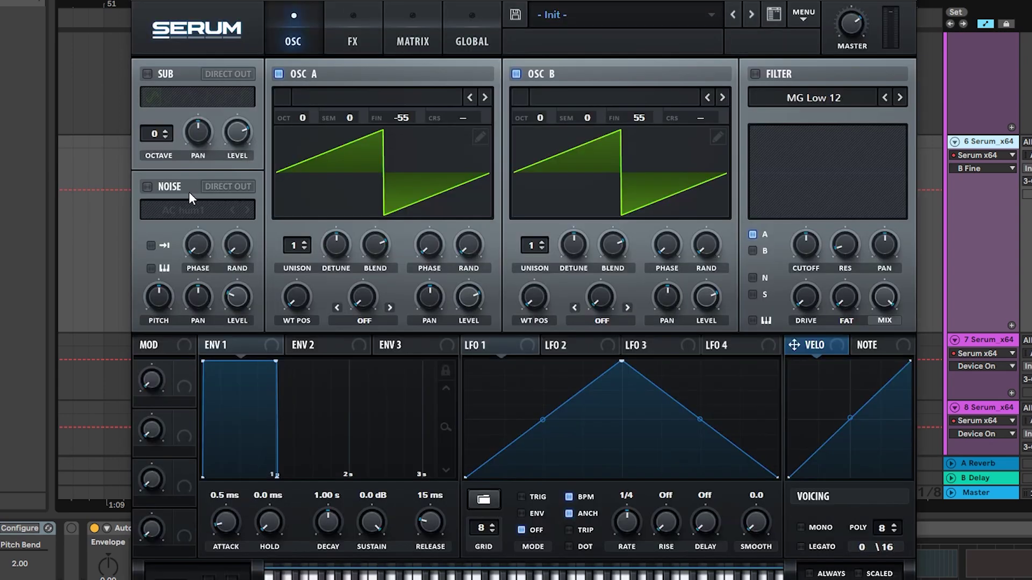
click(189, 192)
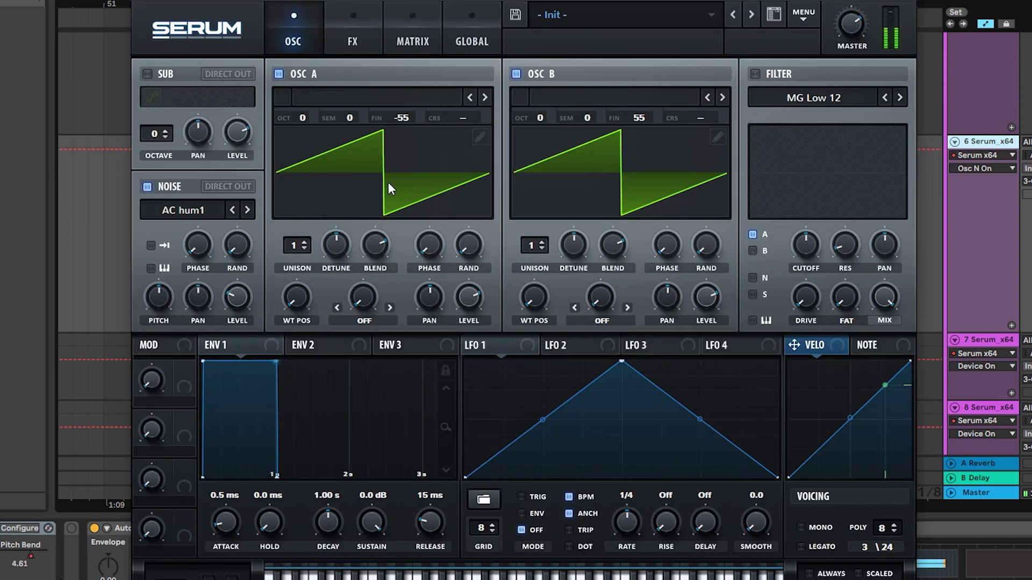
mouse_move(246, 299)
mouse_down()
mouse_move(250, 276)
mouse_move(246, 288)
mouse_up()
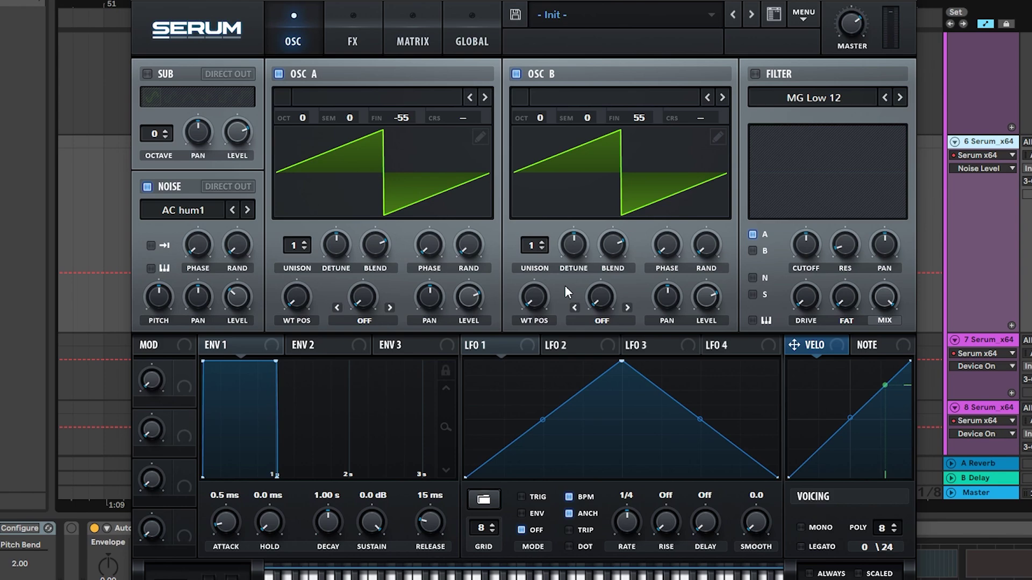
click(904, 1)
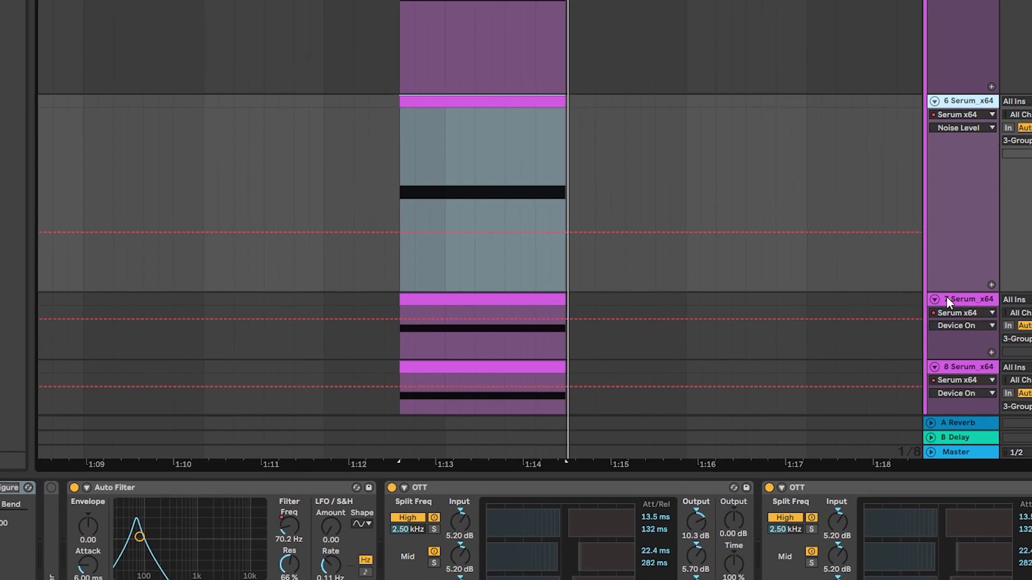
- Open Serum on the 7 Serum_x64 track and show its effects rack
click(947, 297)
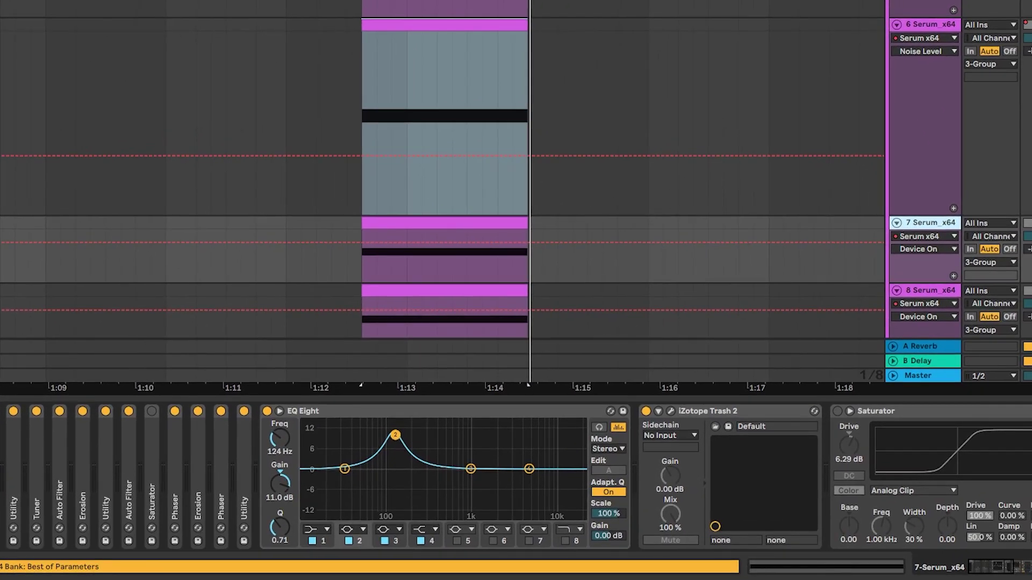
key(ctrl+alt+p)
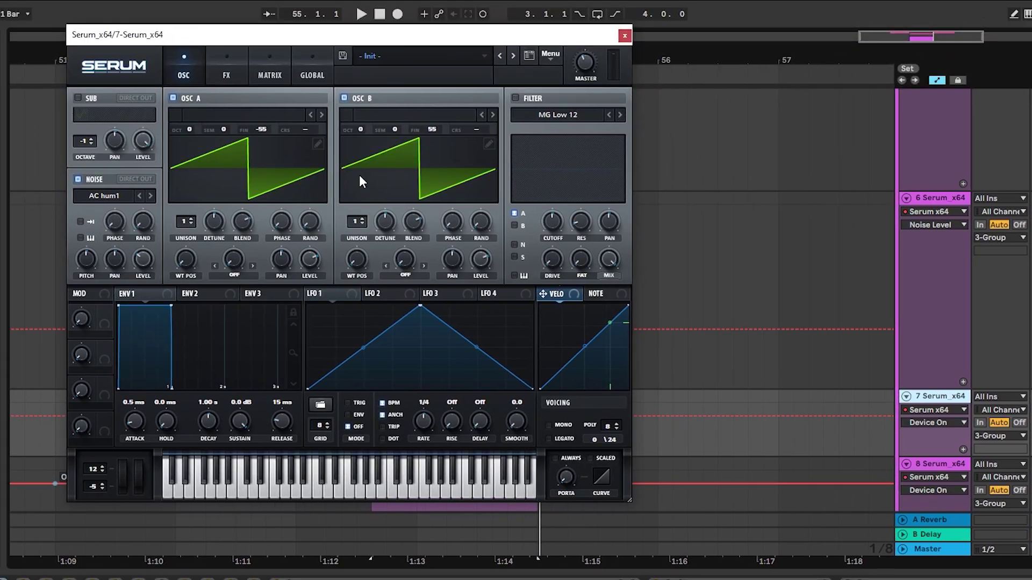
click(220, 59)
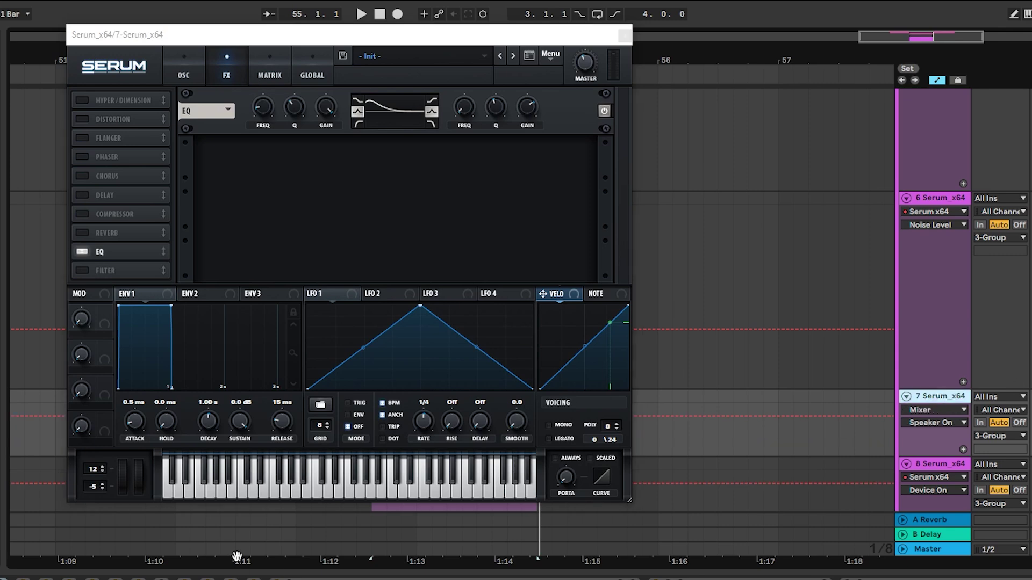
- Compare the 7 Serum_x64 layer with Serum's EQ on and off, and leave the EQ switched on
key(space)
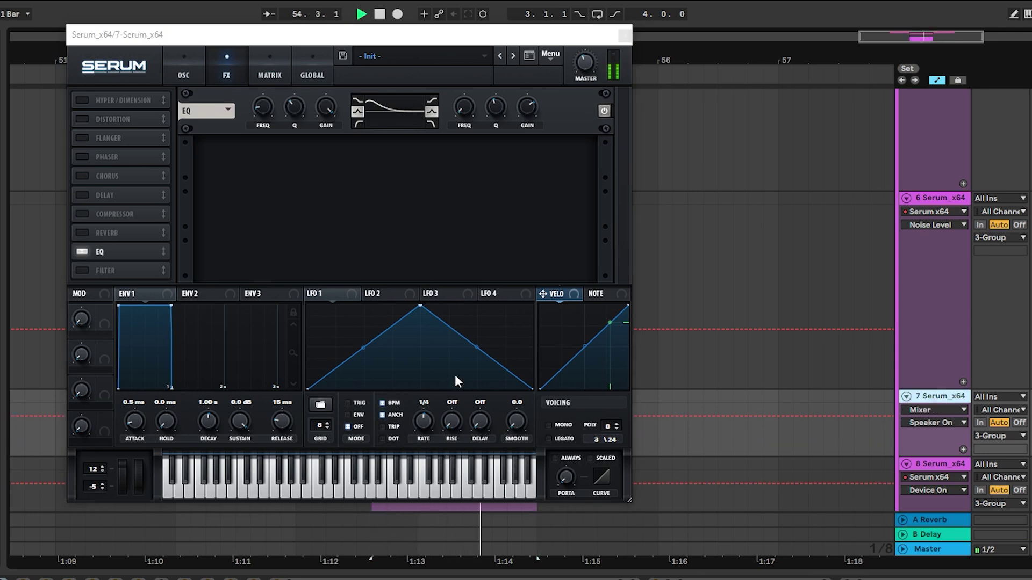
key(space)
click(74, 252)
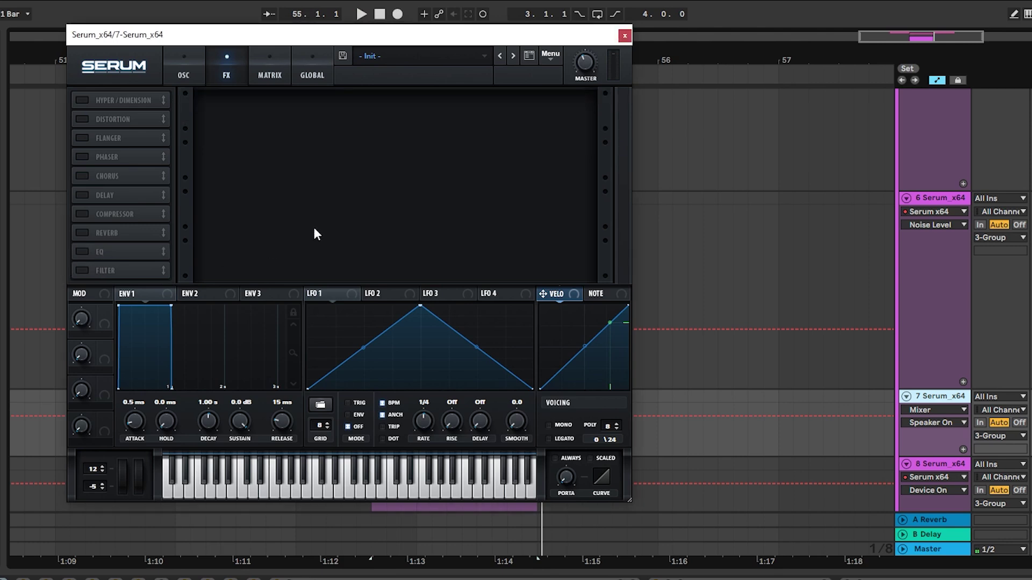
key(space)
click(84, 252)
key(space)
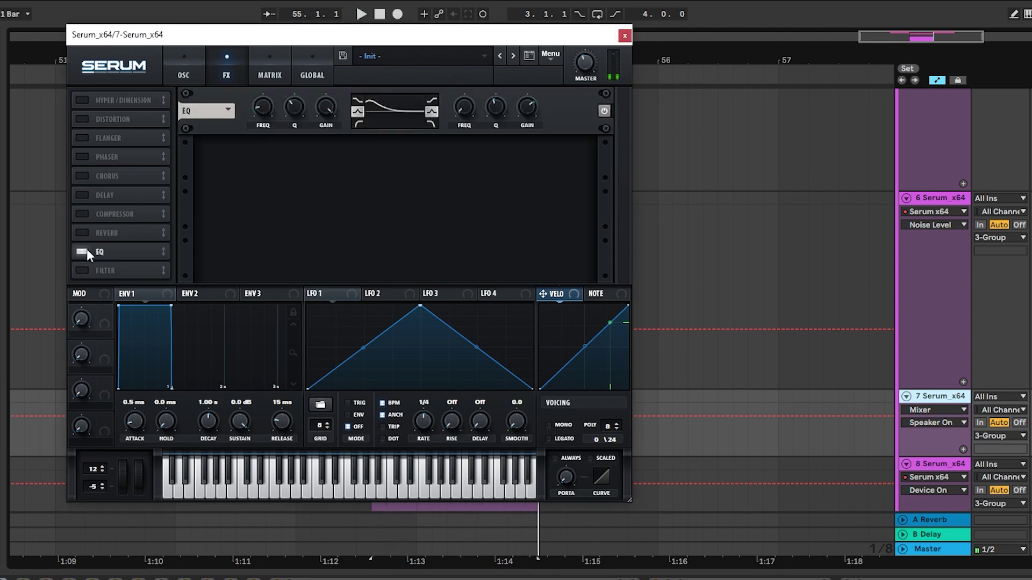
- Review the oscillator and effects pages of the 7 Serum_x64 layer's Serum, and close the plug-in
click(188, 68)
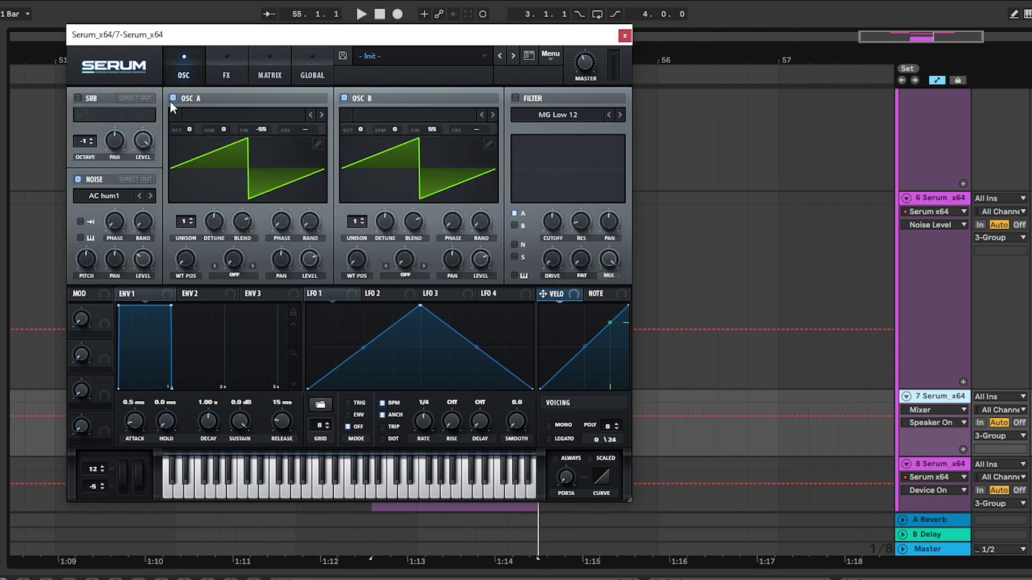
click(214, 66)
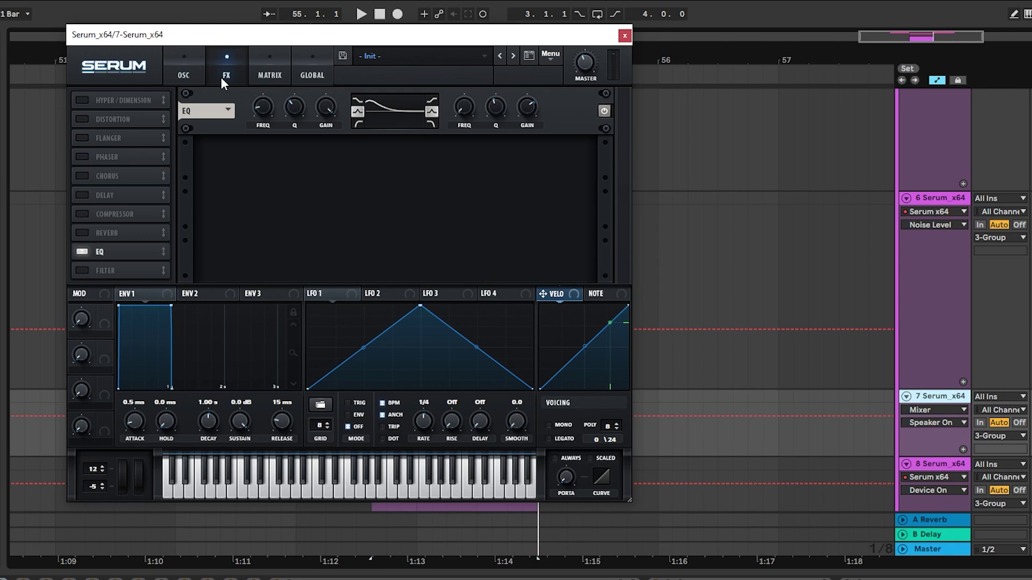
click(185, 71)
click(625, 35)
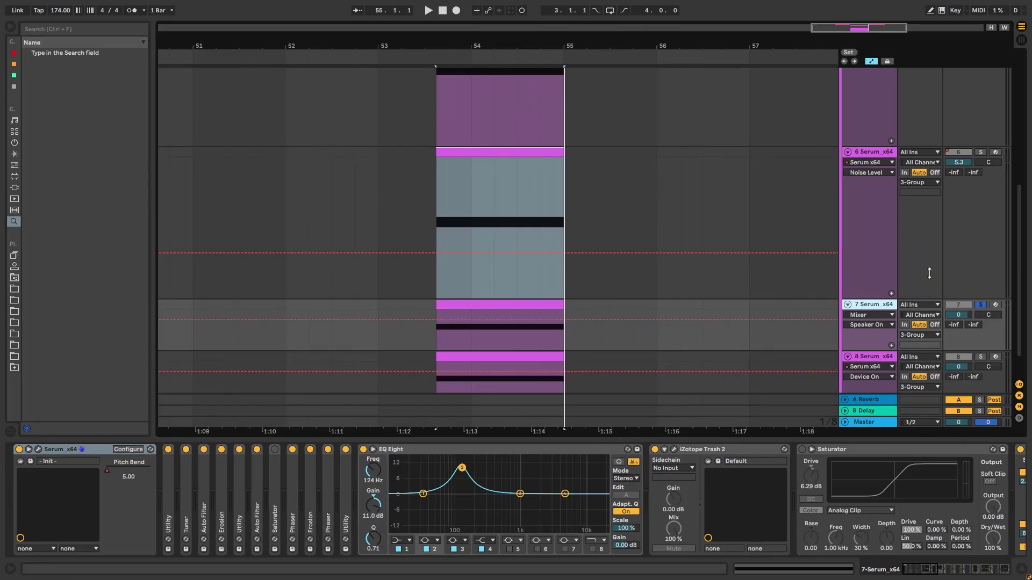
- Delete the duplicated 6 Serum_x64 track and the deactivated 4 Serum_x64 track from the group
click(876, 153)
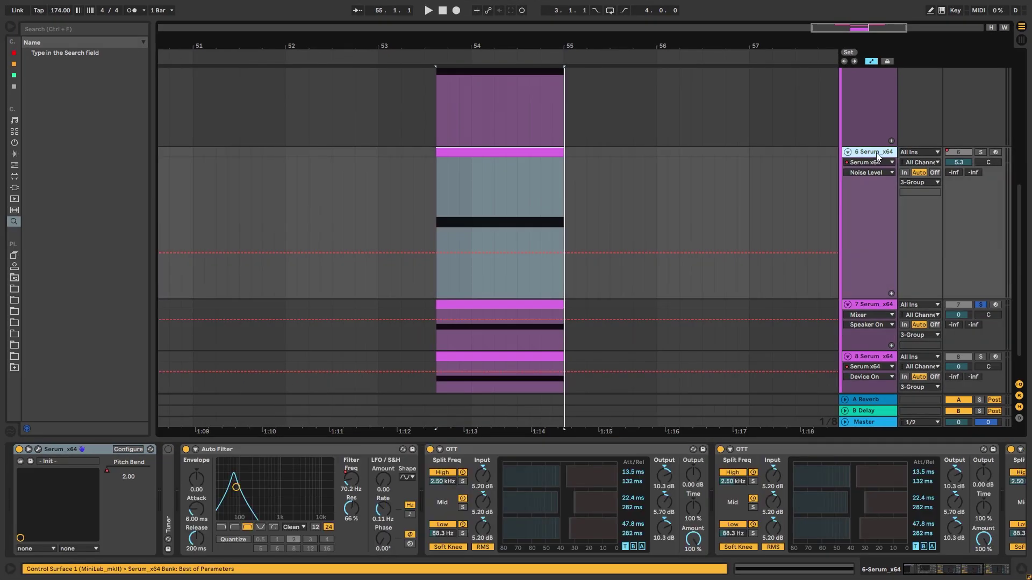
key(Delete)
scroll(866, 151, up, 1)
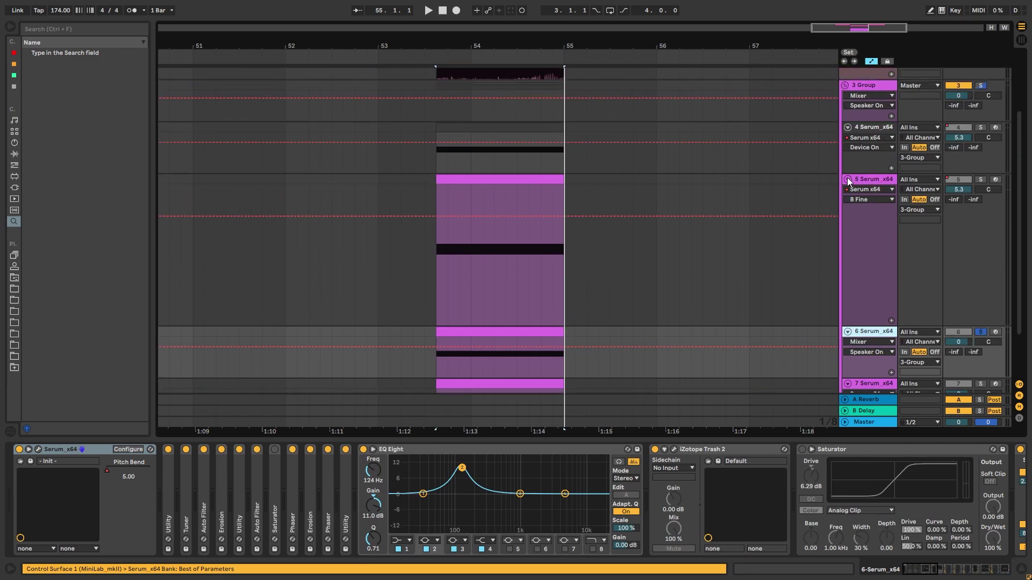
click(847, 179)
click(860, 130)
key(Delete)
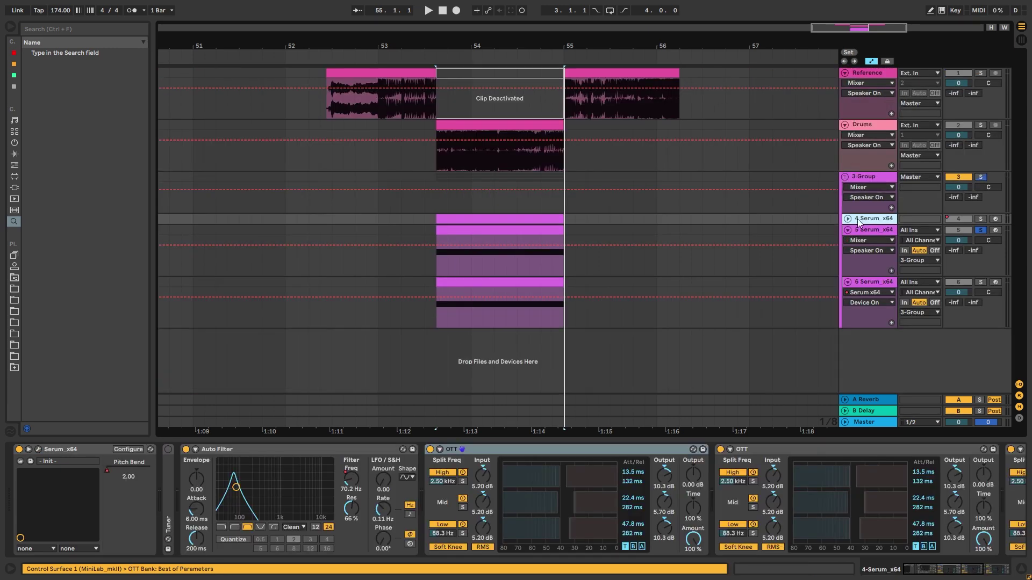
- Expand the remaining 4 Serum_x64 track, solo it and play its clip
click(848, 218)
click(509, 219)
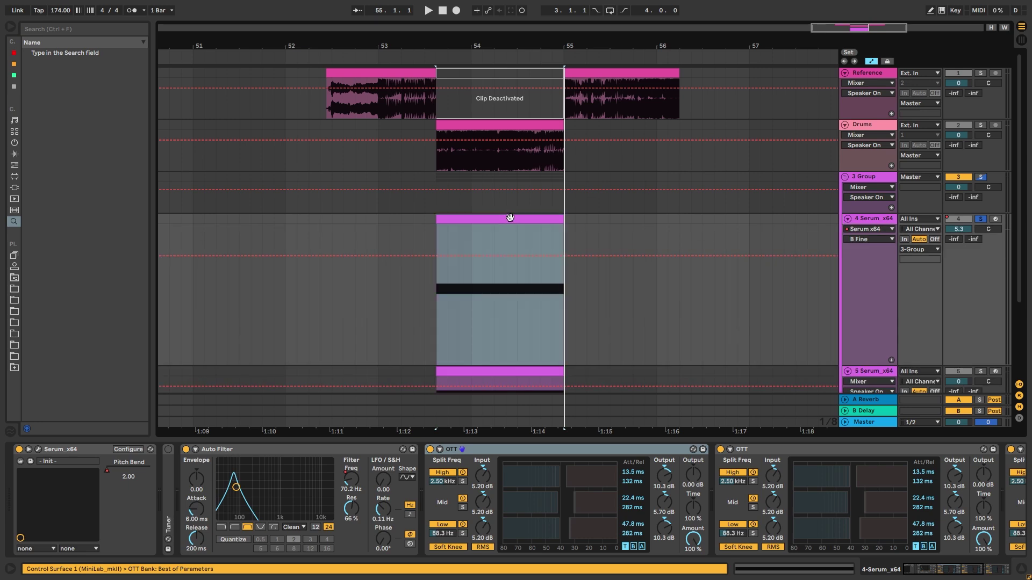
key(space)
key(space)
- Select the 5 Serum_x64 track and solo it alongside the 4 Serum_x64 track
scroll(588, 255, down, 2)
click(860, 311)
scroll(914, 317, down, 1)
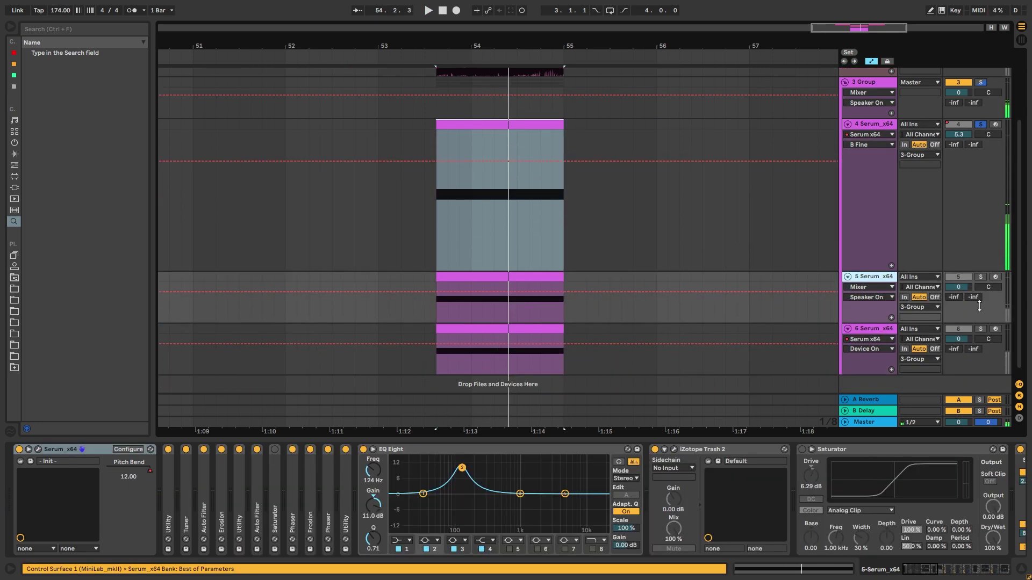
click(979, 277)
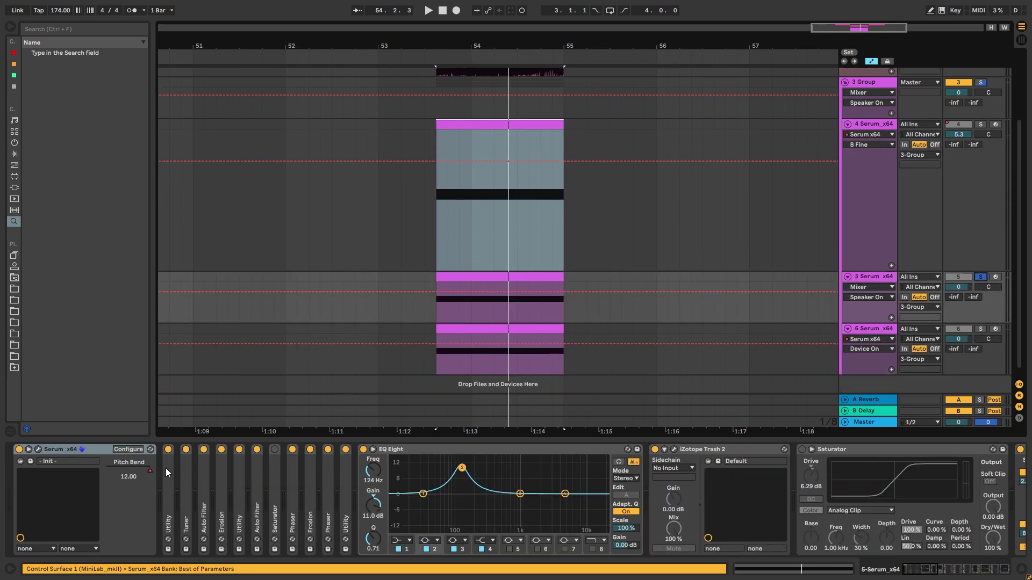
- Delete both Saturators, the expanded one and the folded one, from the 5 Serum_x64 device chain
drag(943, 569, 914, 570)
click(841, 448)
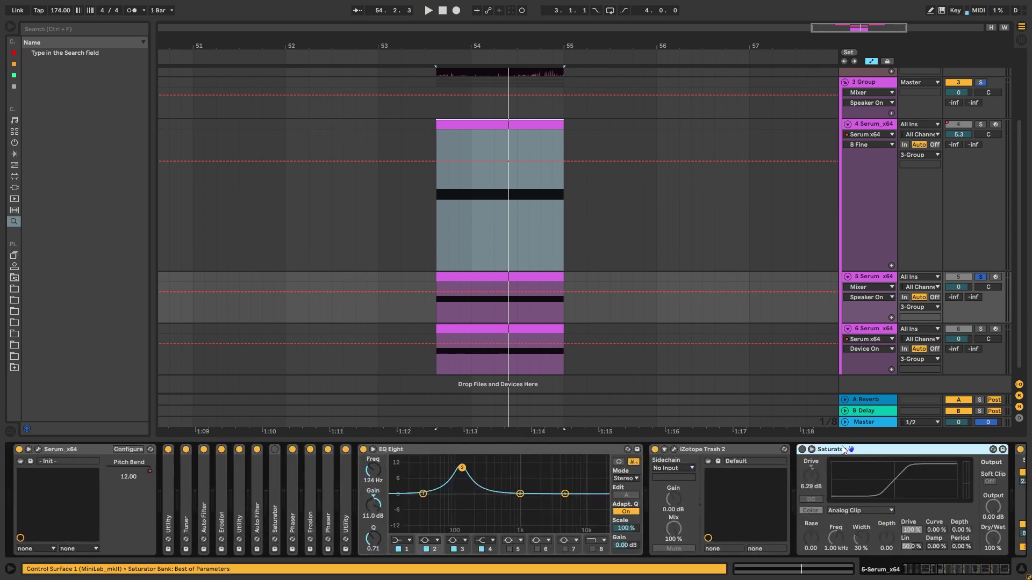
key(Delete)
click(212, 475)
key(Delete)
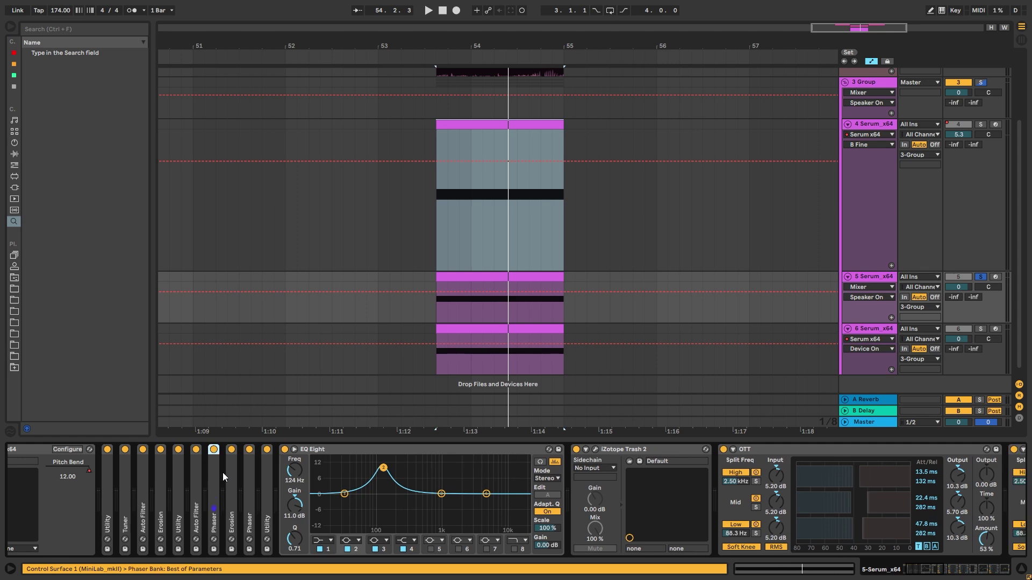
- Deactivate every effect after Serum on the 5 Serum_x64 track, from the first Utility through the end of the chain
click(112, 481)
drag(928, 571, 850, 573)
shift+click(812, 450)
key(0)
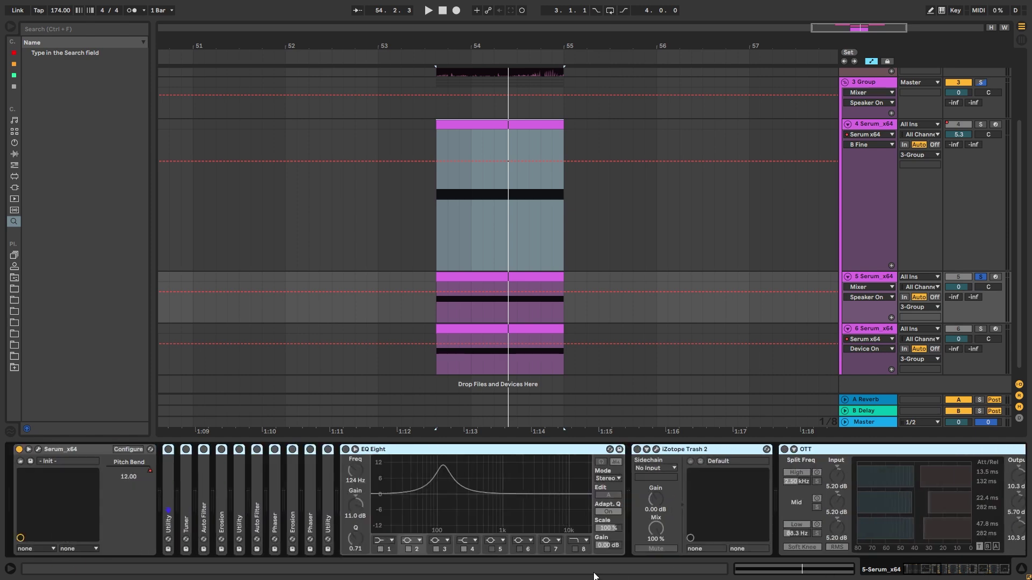
- Open the 5 Serum_x64 layer's Serum, play the dry sound, view its effects rack, and close the plug-in
click(36, 450)
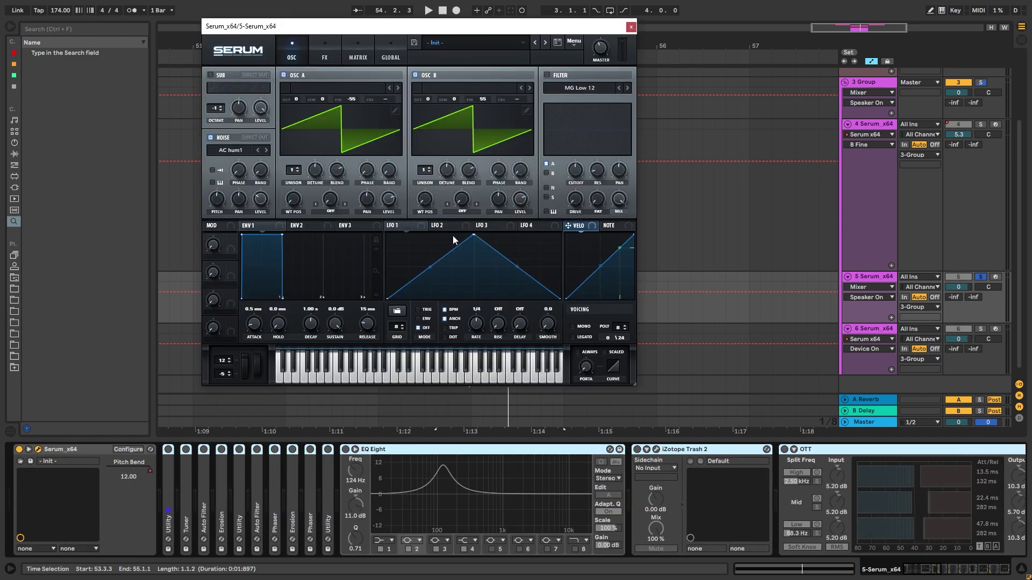
key(space)
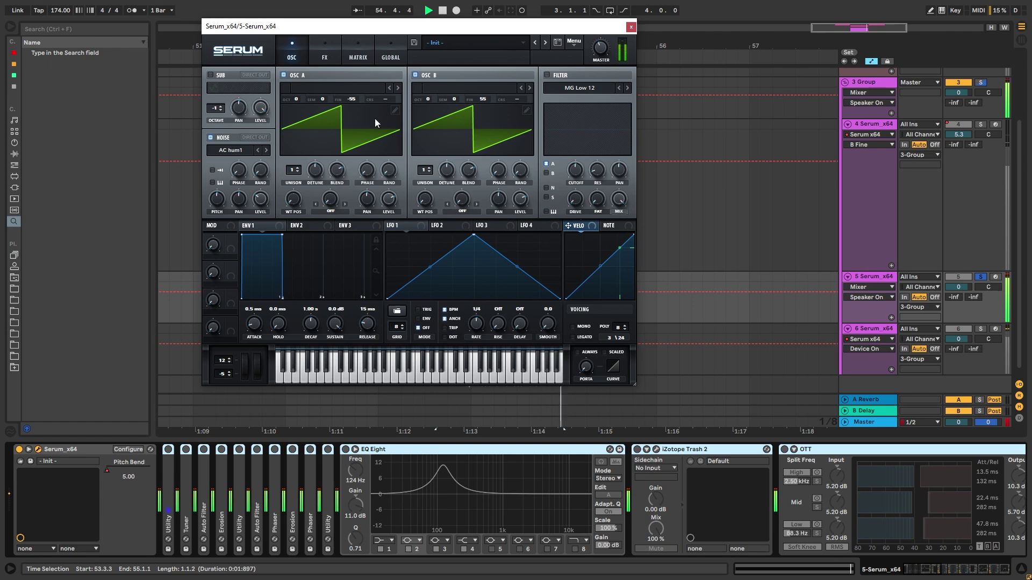
click(325, 59)
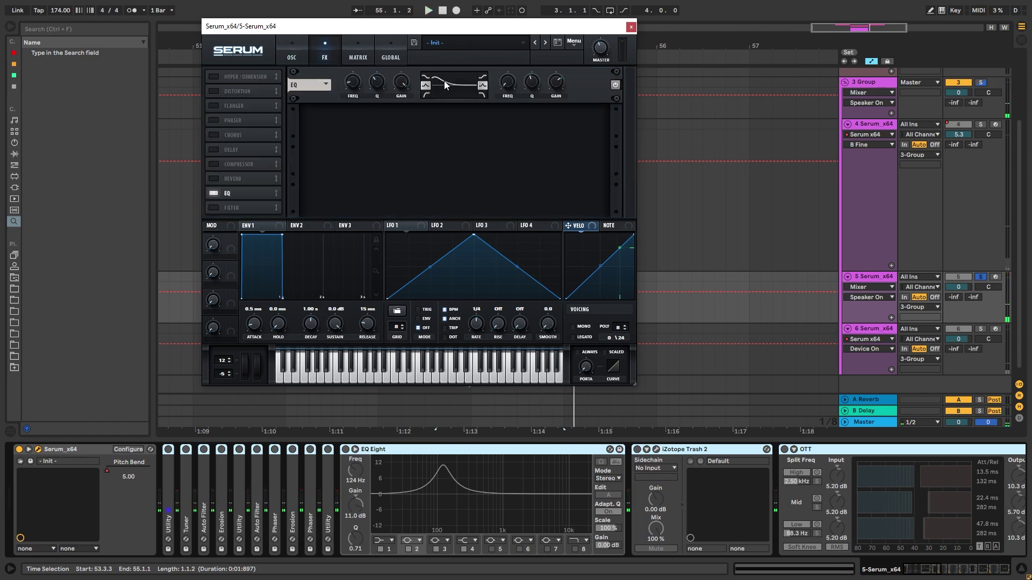
click(631, 27)
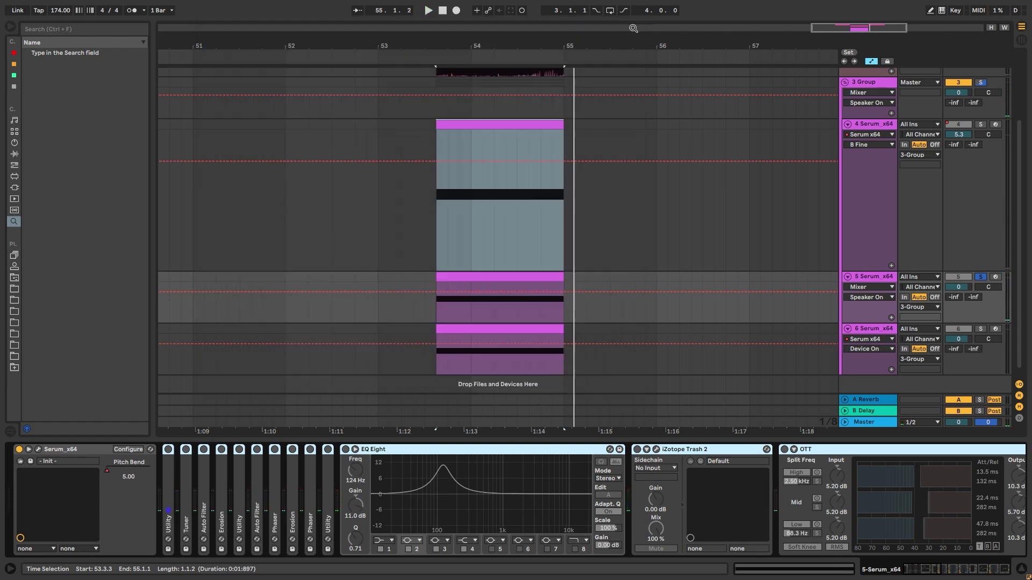
- Unfold and turn on the first Utility after Serum, and play the layer through it
double_click(169, 481)
click(95, 432)
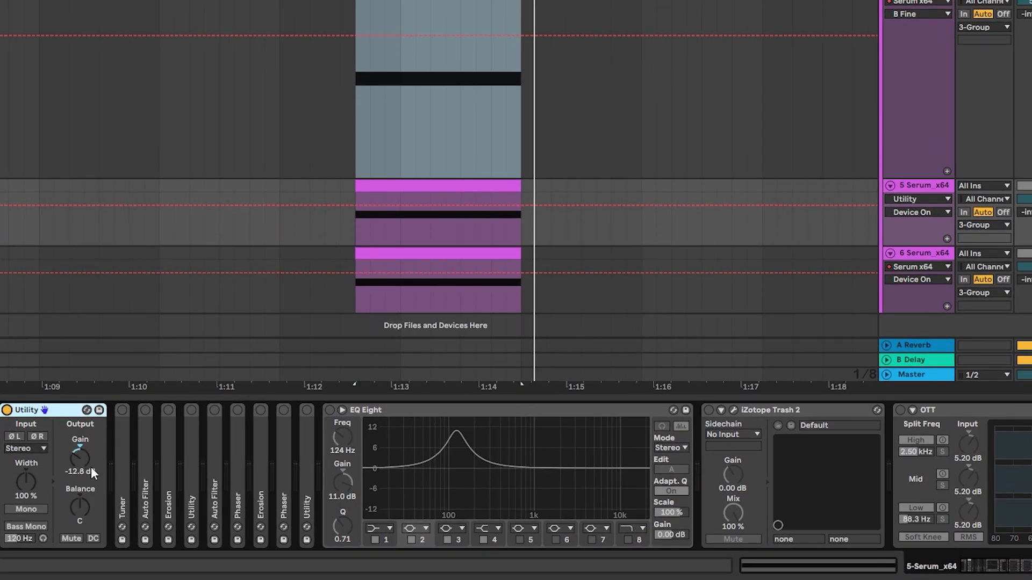
key(space)
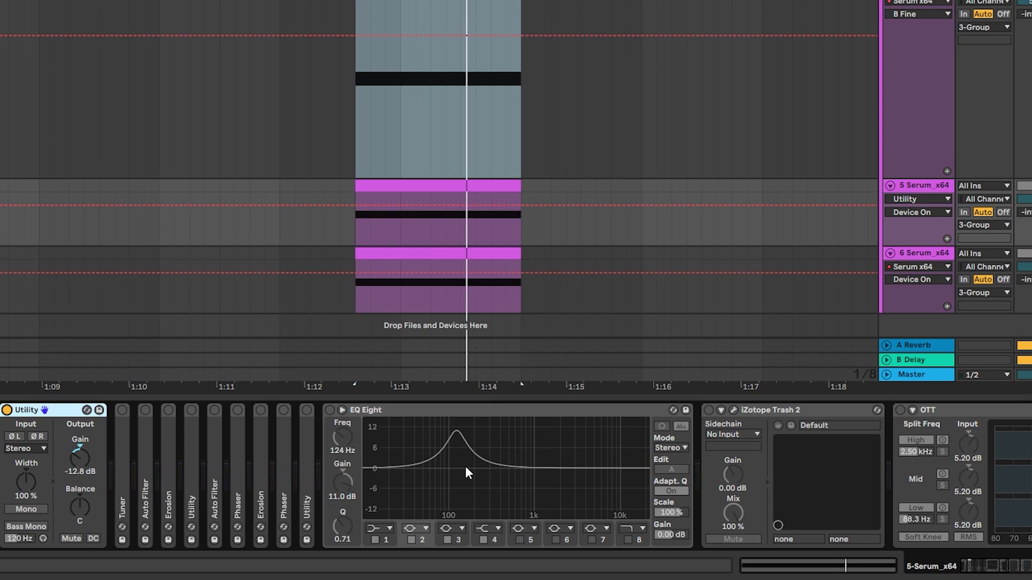
- Unfold and turn on the first Auto Filter, show its frequency automation, and make the 5 Serum_x64 track taller
double_click(143, 433)
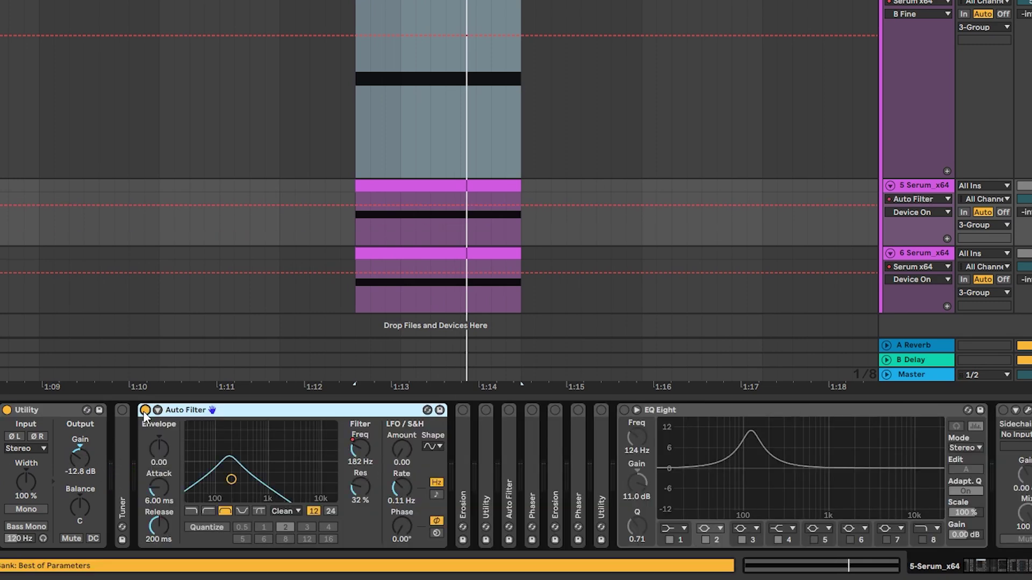
right_click(357, 457)
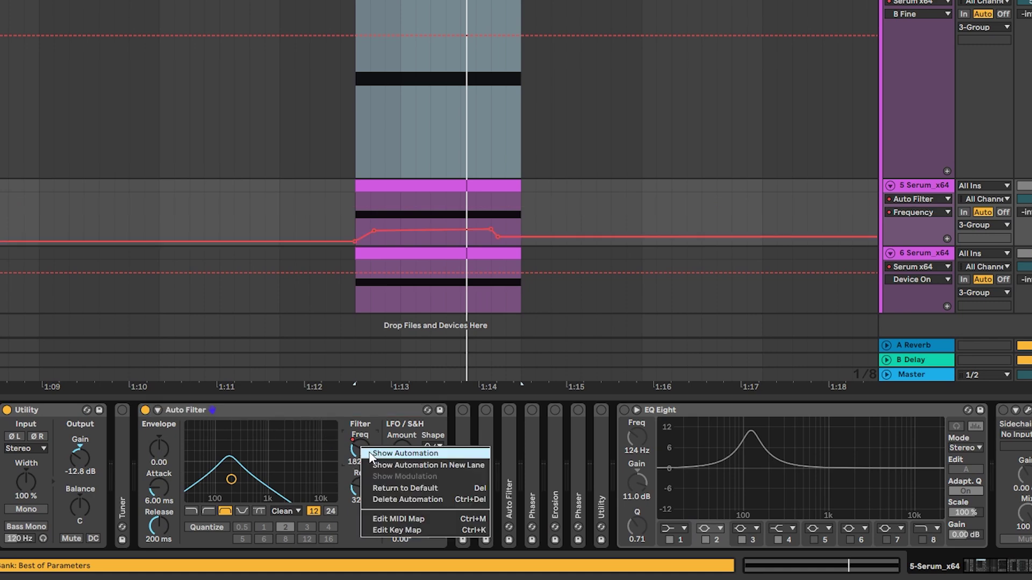
click(379, 452)
drag(929, 243, 929, 334)
scroll(611, 214, down, 3)
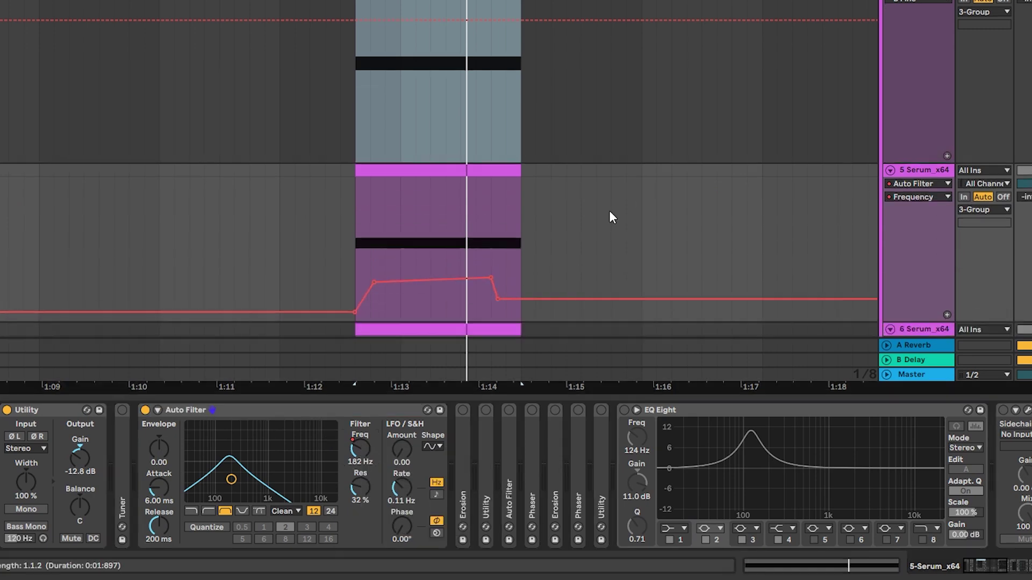
- Show the Auto Filter frequency automation on the 4 Serum_x64 track and compare it with the 5 Serum_x64 track's curve
click(359, 197)
click(944, 21)
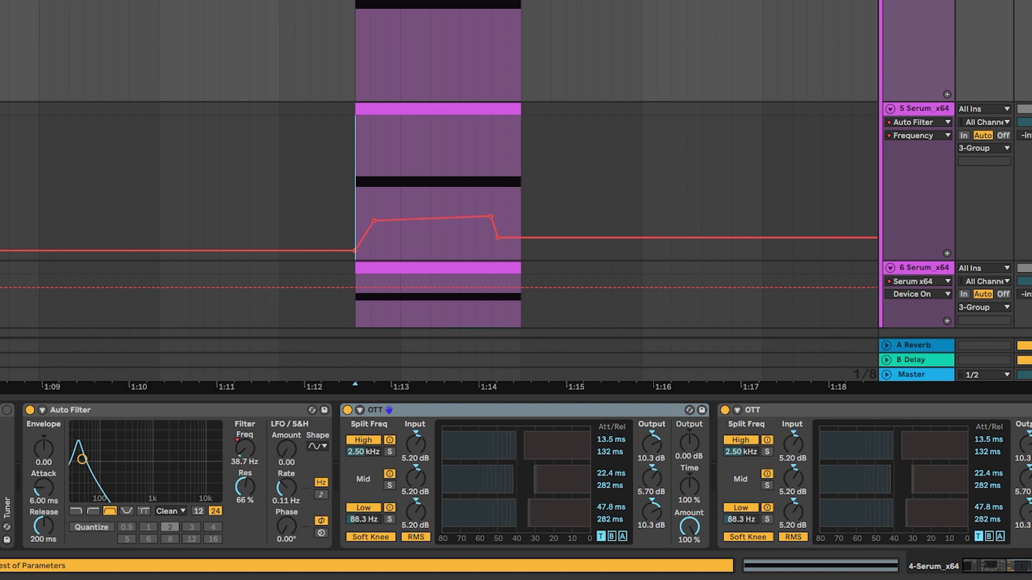
scroll(394, 16, up, 1)
click(918, 3)
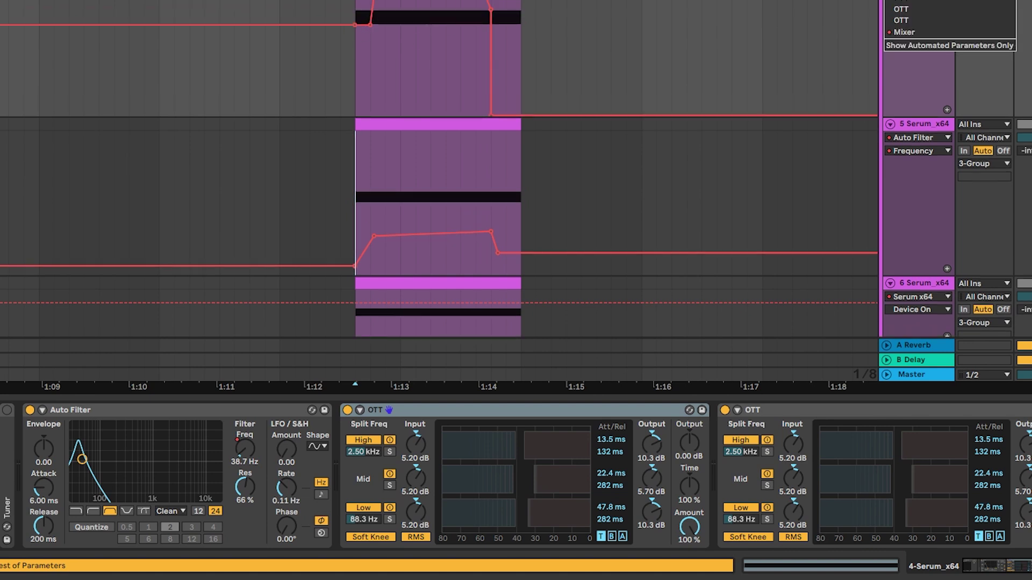
click(909, 1)
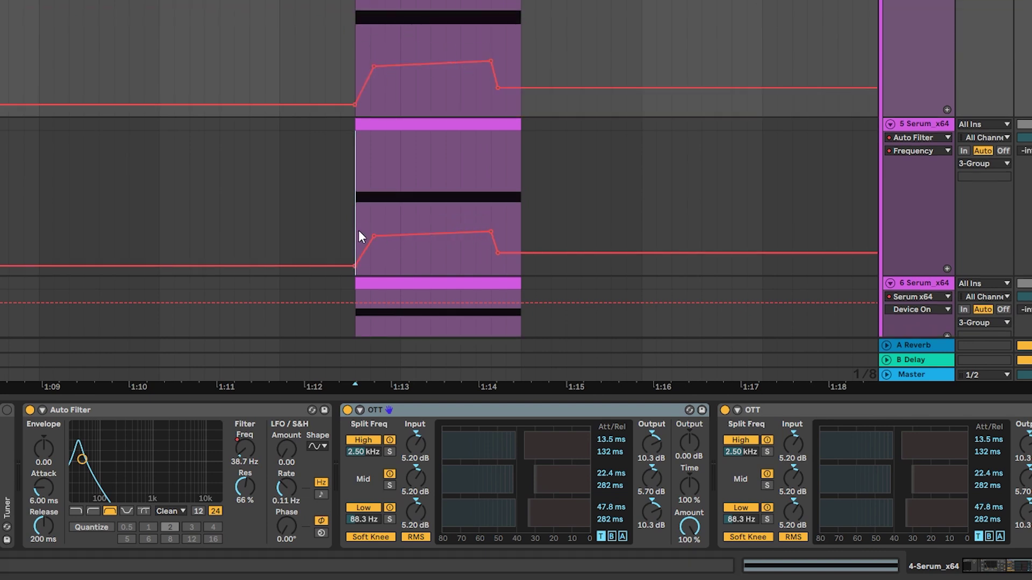
mouse_move(375, 66)
drag(355, 220, 521, 213)
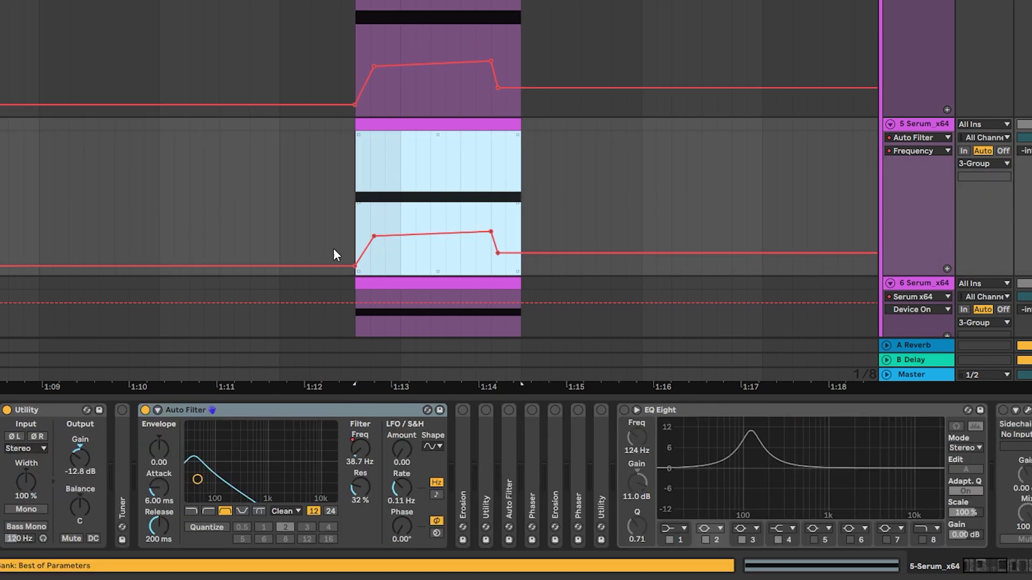
click(353, 189)
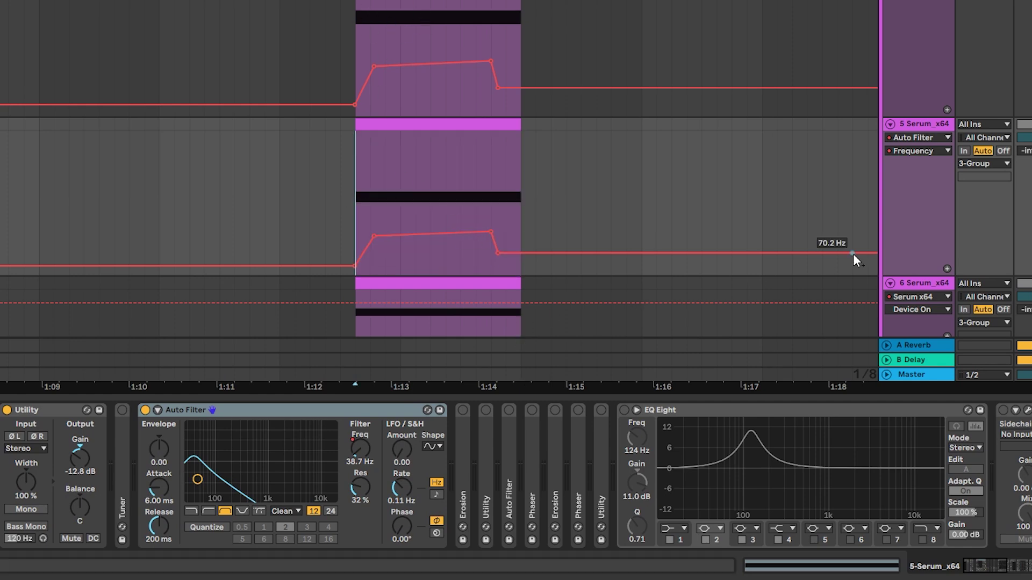
- Unfold and turn on the first Erosion, try a frequency of 1.33 kHz with an amount of 60.2, and play the layer
double_click(468, 422)
click(462, 410)
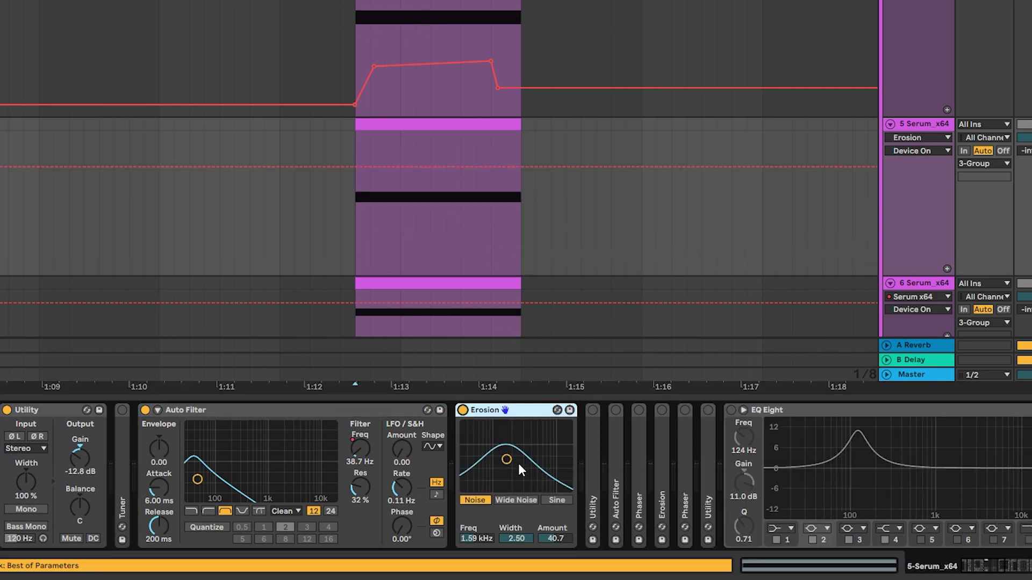
mouse_move(506, 448)
mouse_down()
mouse_move(523, 449)
mouse_move(502, 454)
mouse_up()
key(space)
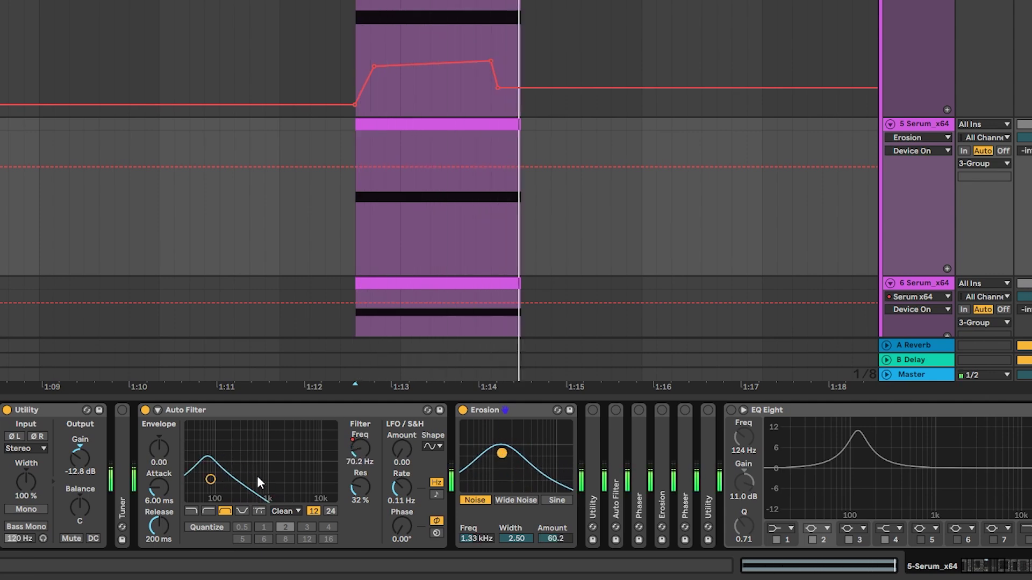
- Try turning on the Utility after Erosion with its gain at -14.4 dB, and play the layer
double_click(594, 446)
click(591, 410)
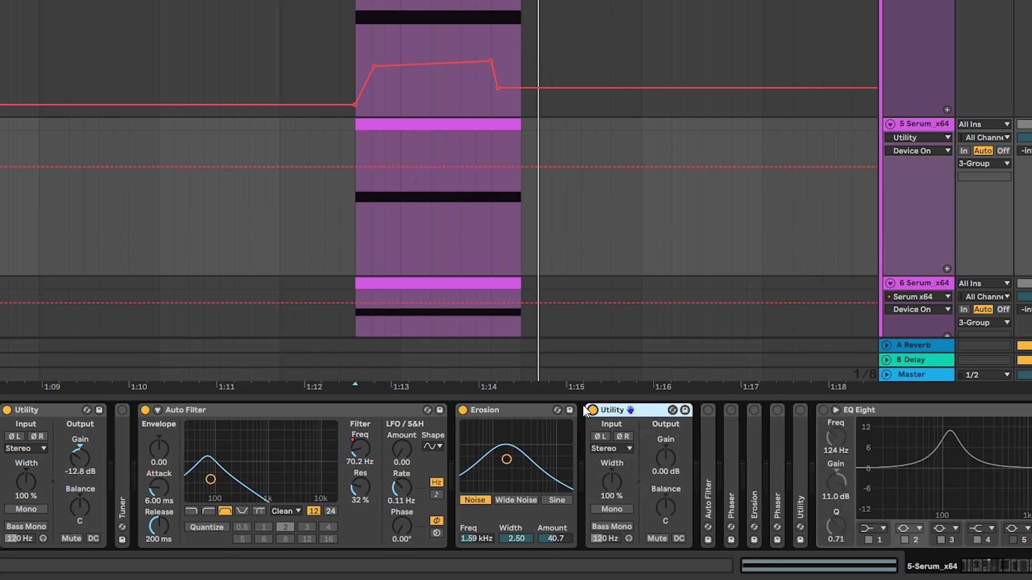
mouse_move(665, 460)
mouse_down()
mouse_move(665, 417)
mouse_move(665, 487)
mouse_up()
key(space)
key(space)
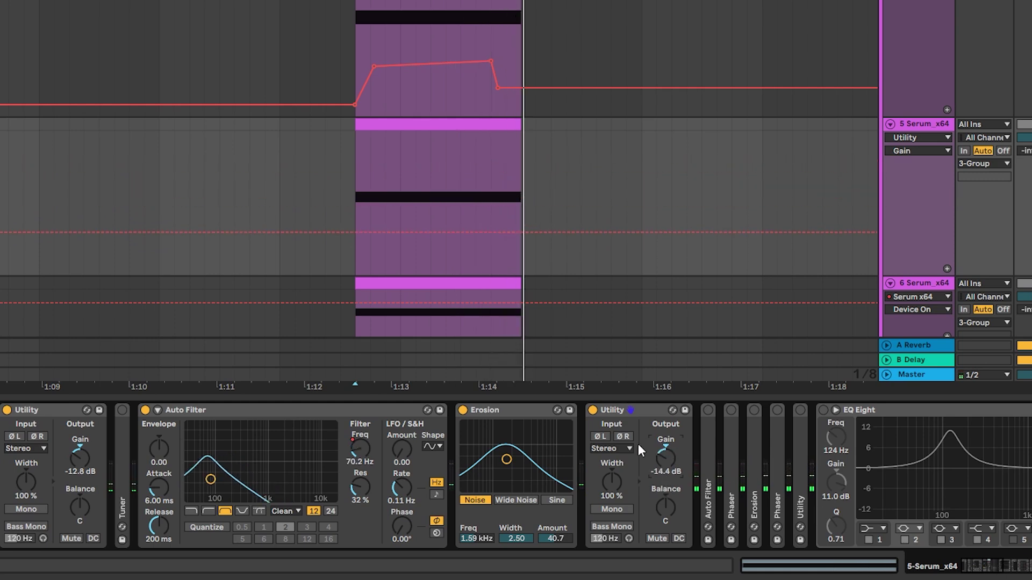
- Reset and switch off the Utility that follows Erosion, and delete it from the chain
drag(990, 566, 965, 568)
double_click(658, 452)
click(593, 410)
click(632, 412)
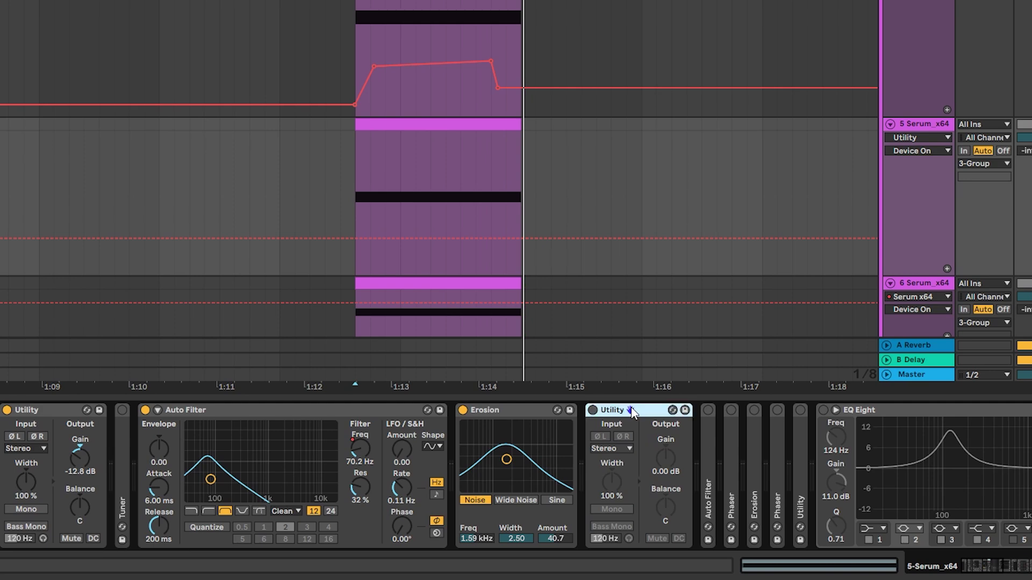
key(Delete)
- Unfold and turn on the second Auto Filter and the Phaser after it, playing the layer with each
double_click(595, 424)
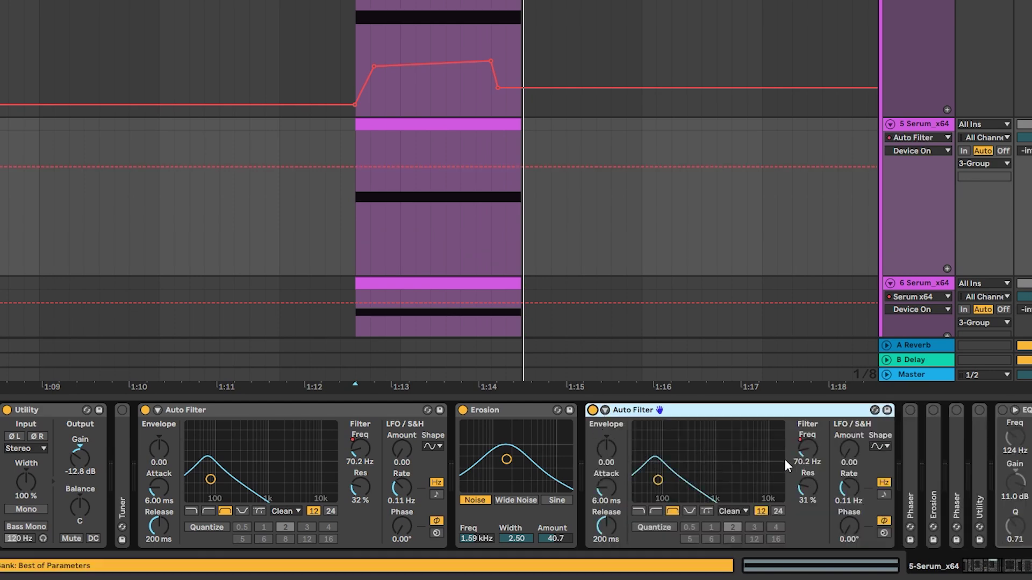
key(space)
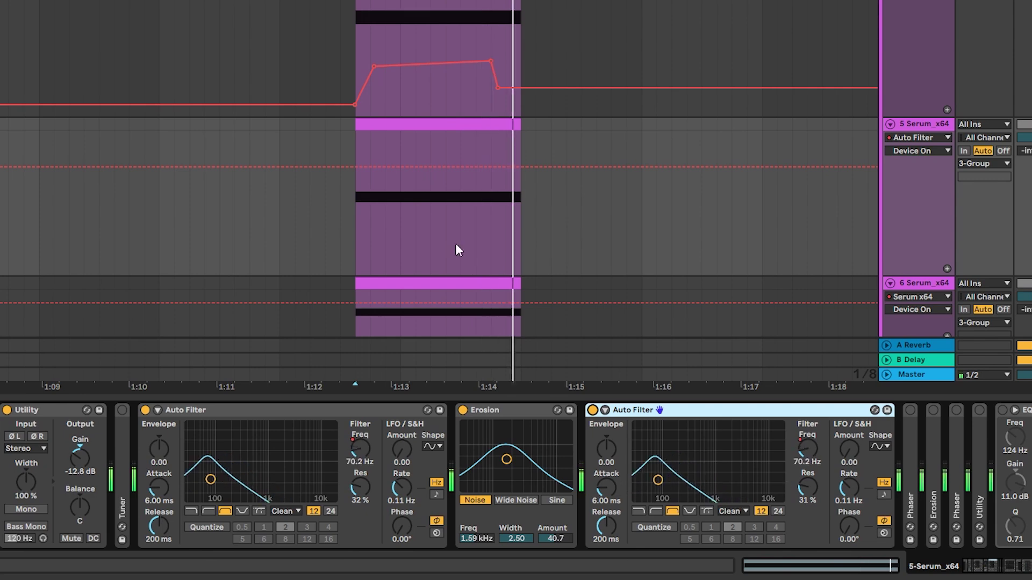
double_click(912, 468)
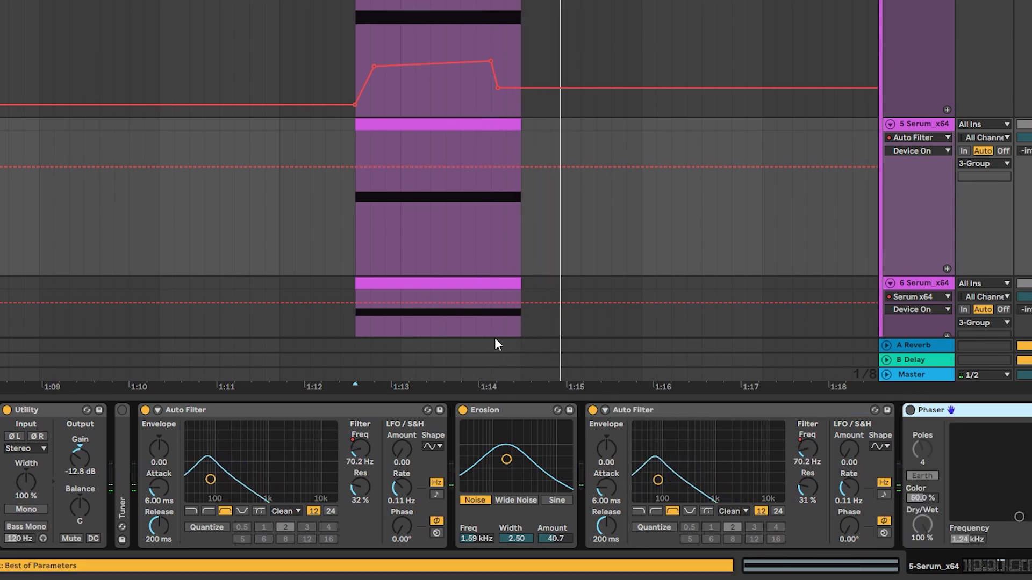
click(988, 571)
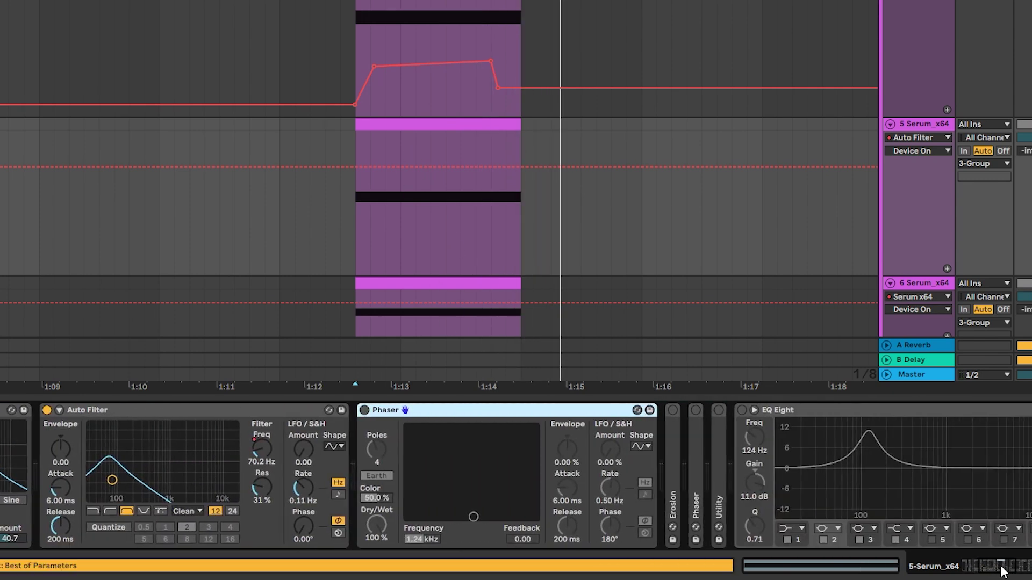
click(363, 411)
key(space)
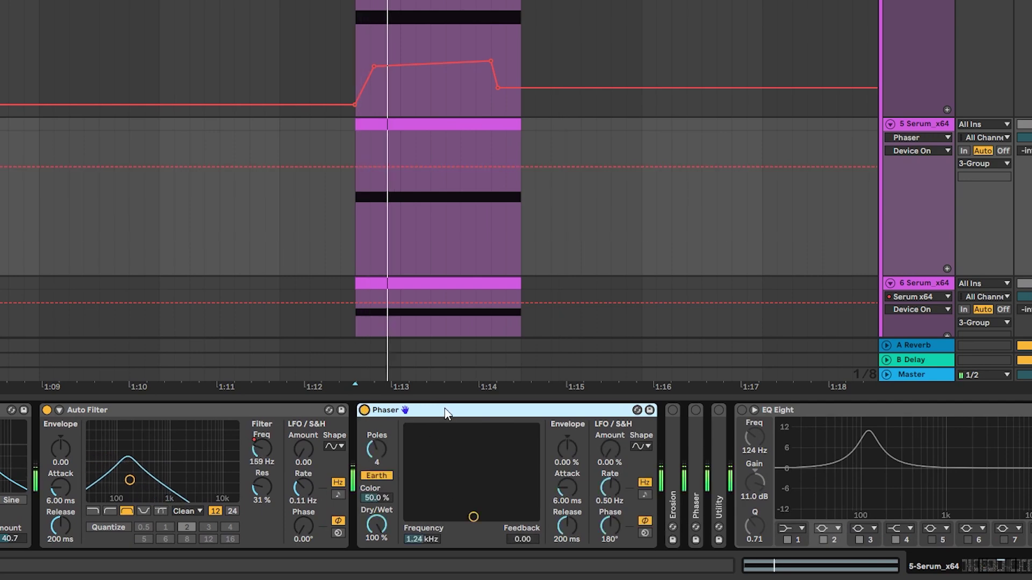
- Turn on iZotope Trash 2 and the Utility before EQ Eight, and play the layer with and without that Utility
double_click(716, 442)
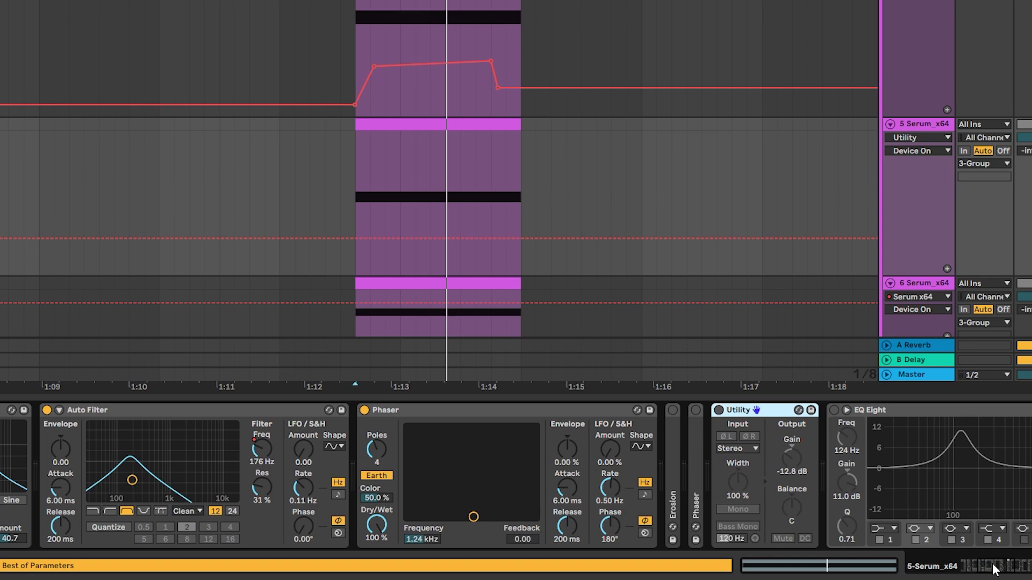
drag(995, 570, 1022, 570)
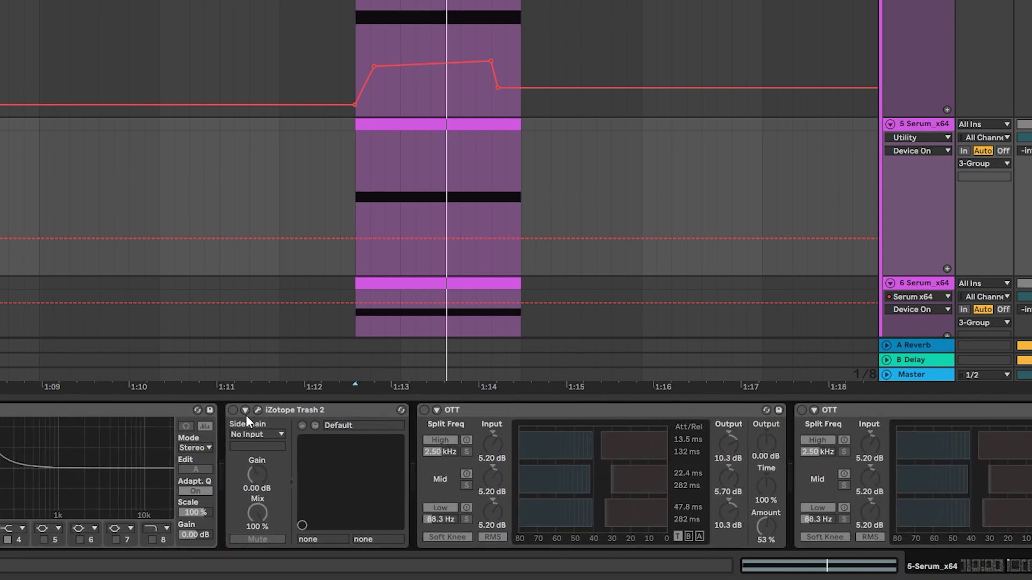
click(233, 411)
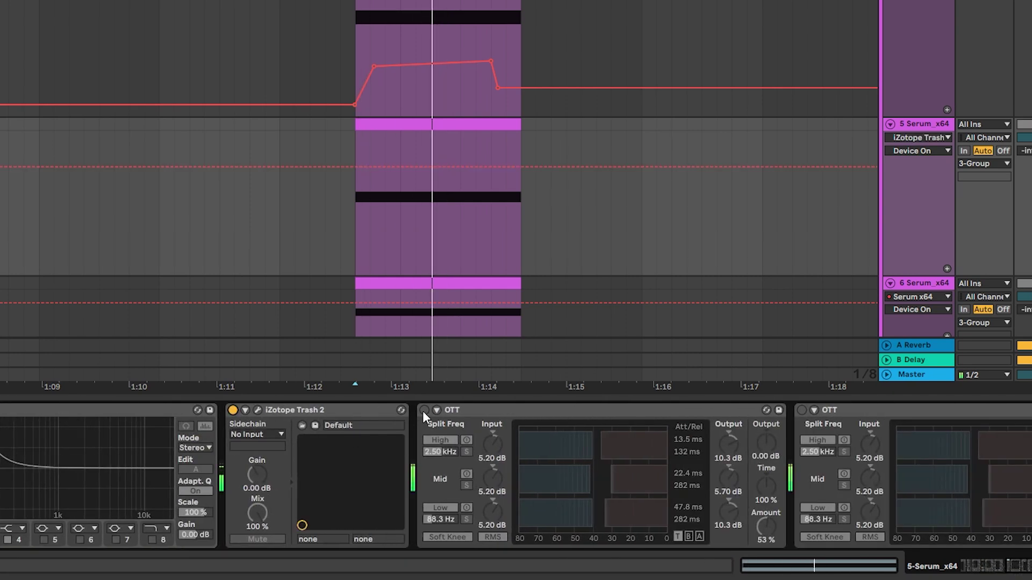
drag(1017, 566, 1004, 560)
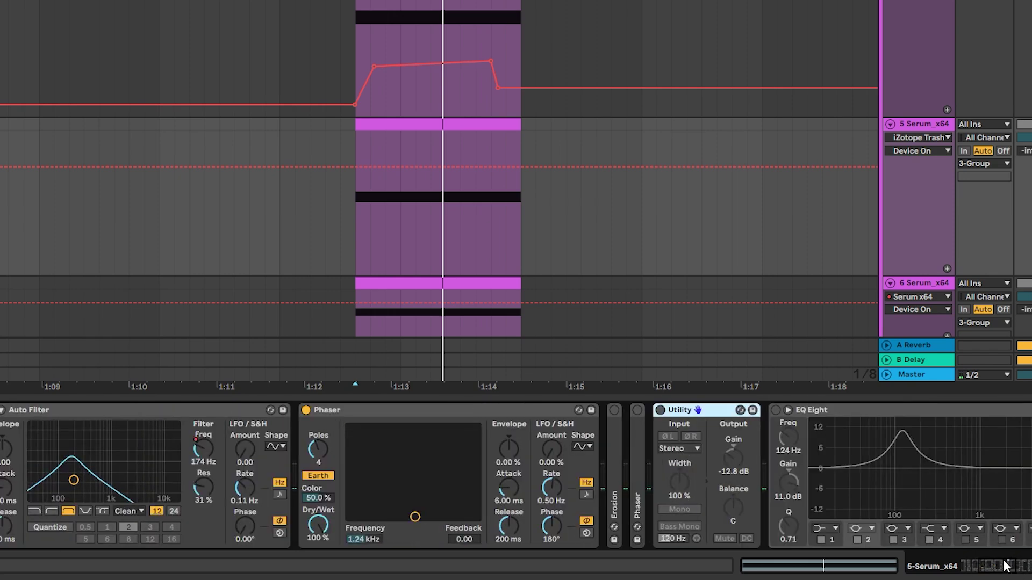
click(659, 410)
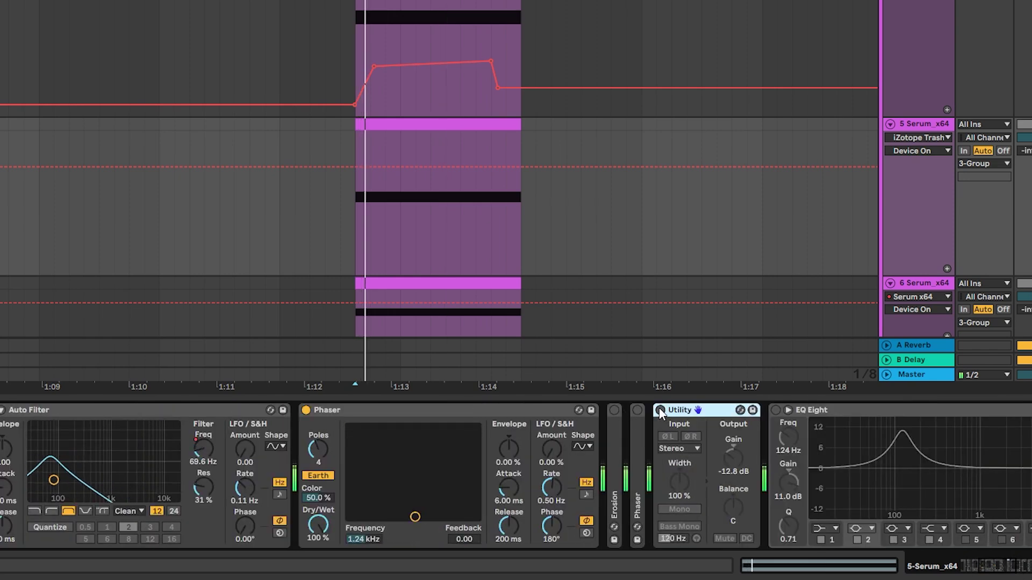
click(660, 411)
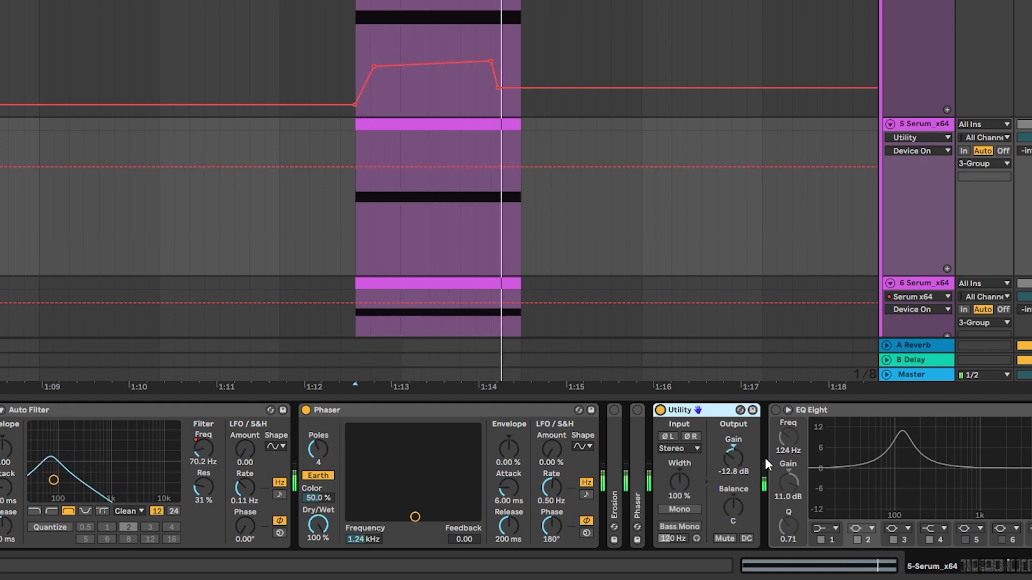
key(space)
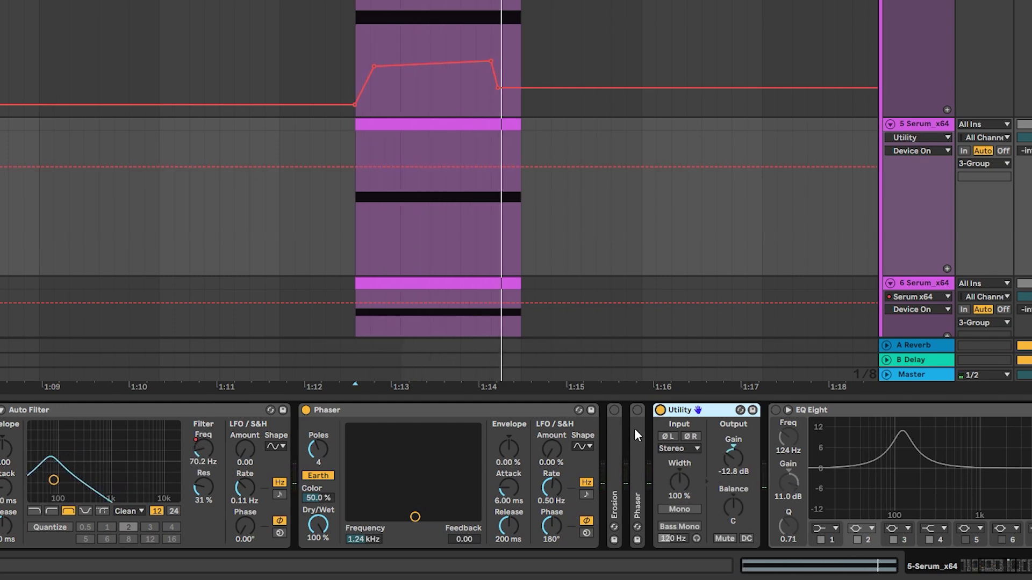
- Play the layer, point out the Phaser's frequency, and unfold and turn on the Erosion and Phaser that follow it
key(space)
mouse_move(415, 516)
mouse_down()
mouse_move(410, 445)
mouse_move(385, 428)
mouse_move(442, 428)
mouse_move(415, 517)
mouse_up()
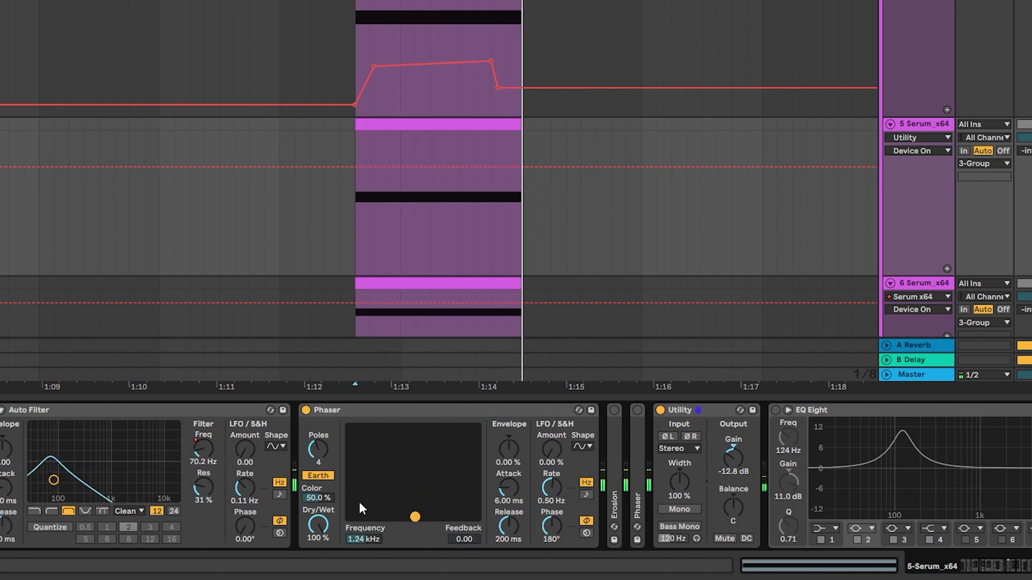
double_click(614, 430)
double_click(740, 451)
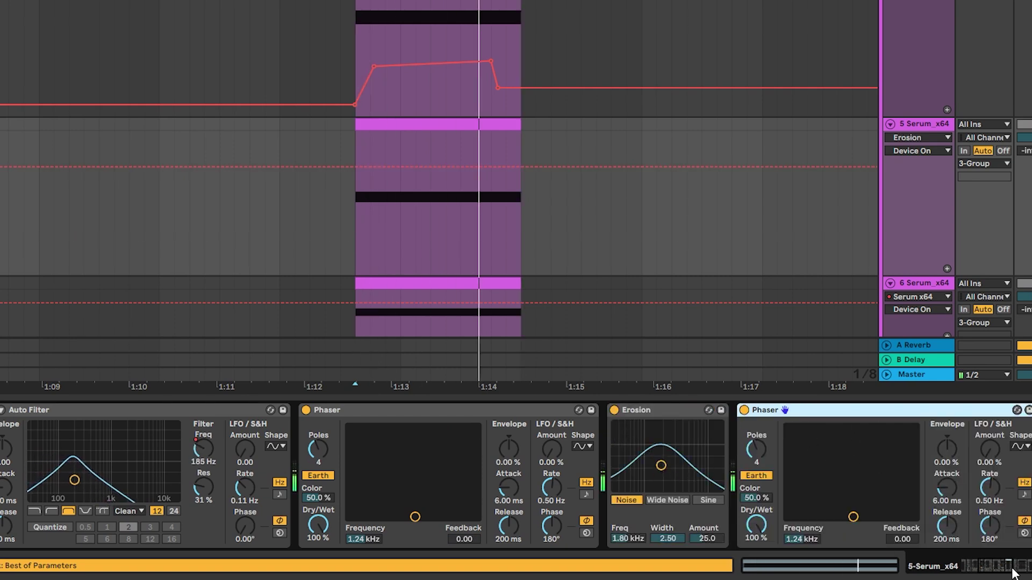
- Turn on the EQ Eight before iZotope Trash 2 and select its boosted second band
drag(993, 571, 1018, 570)
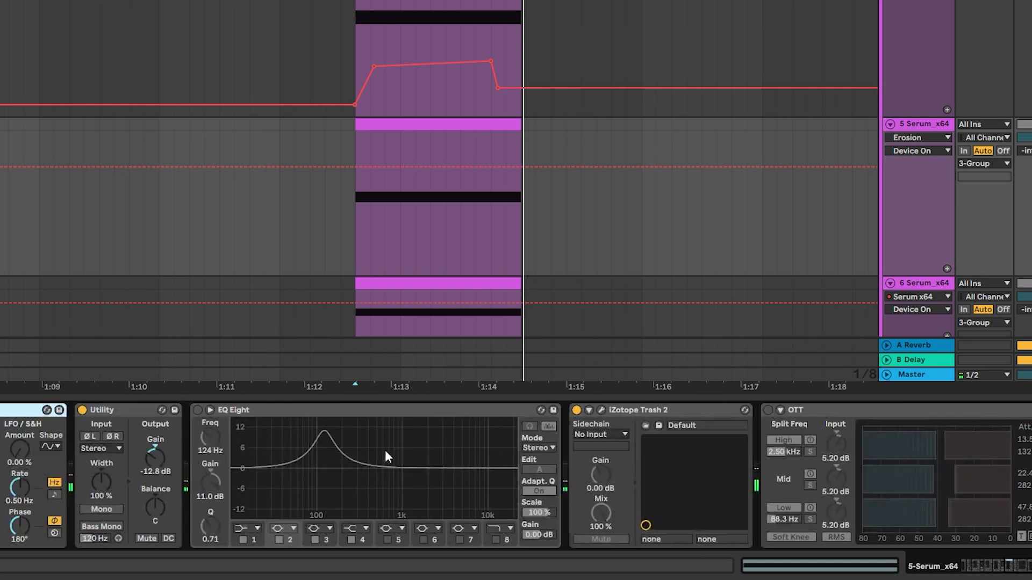
click(197, 411)
mouse_move(294, 423)
mouse_down()
mouse_move(371, 500)
mouse_move(340, 479)
mouse_up()
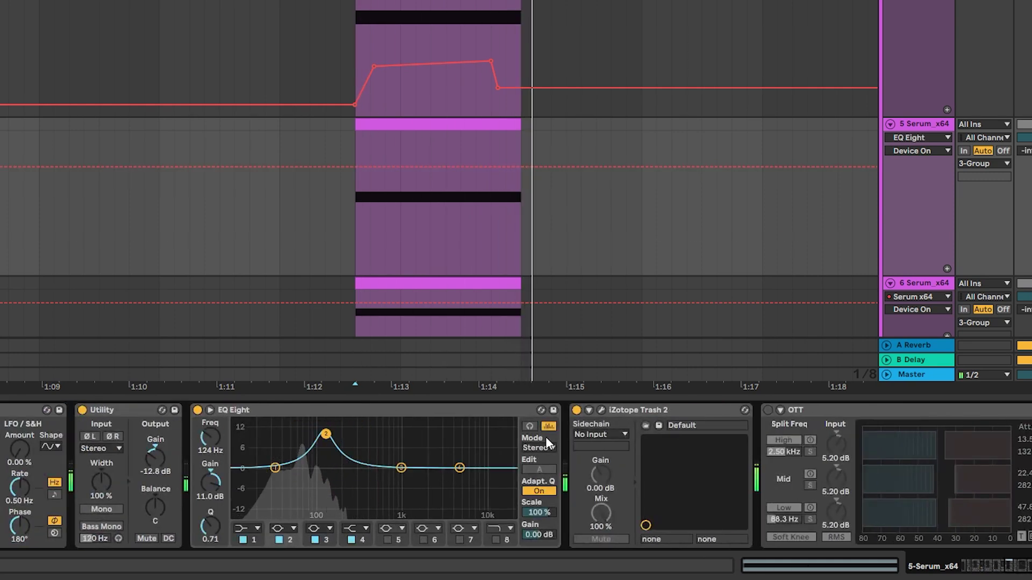
- Open the iZotope Trash 2 window, examine the Rubber Hammer distortion type with its shape curve and drive settings, and play the layer
click(602, 411)
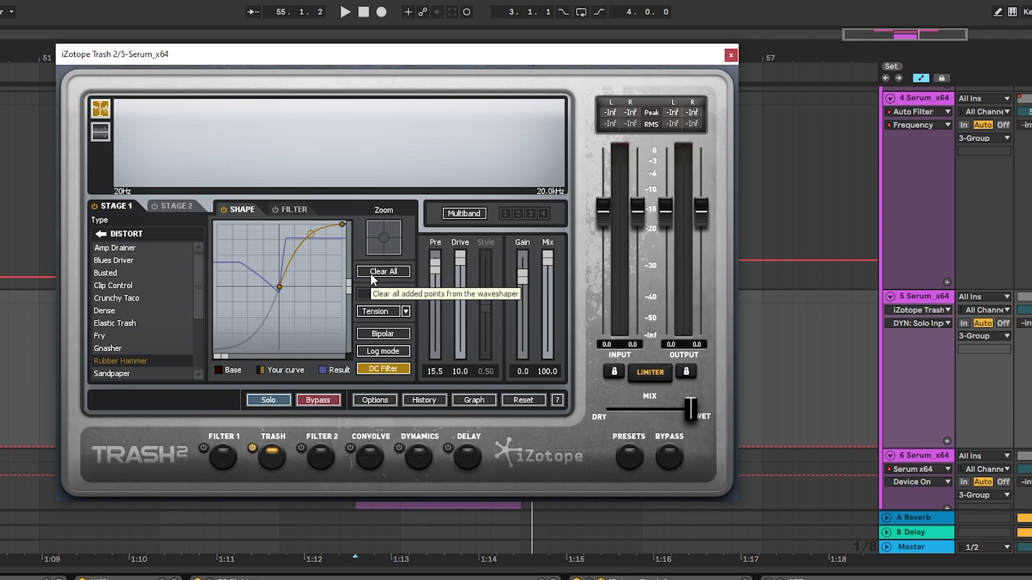
click(106, 235)
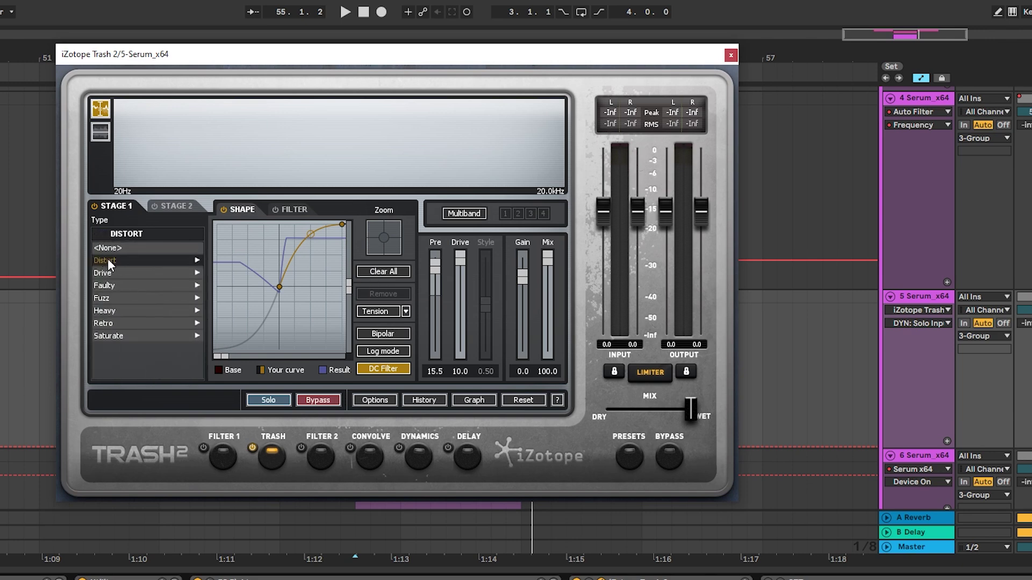
click(110, 261)
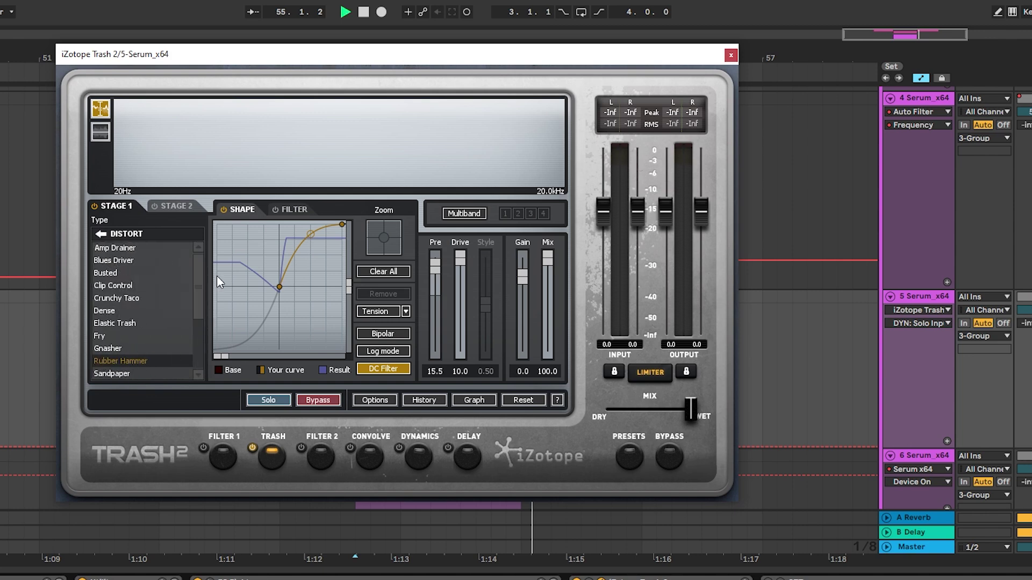
key(space)
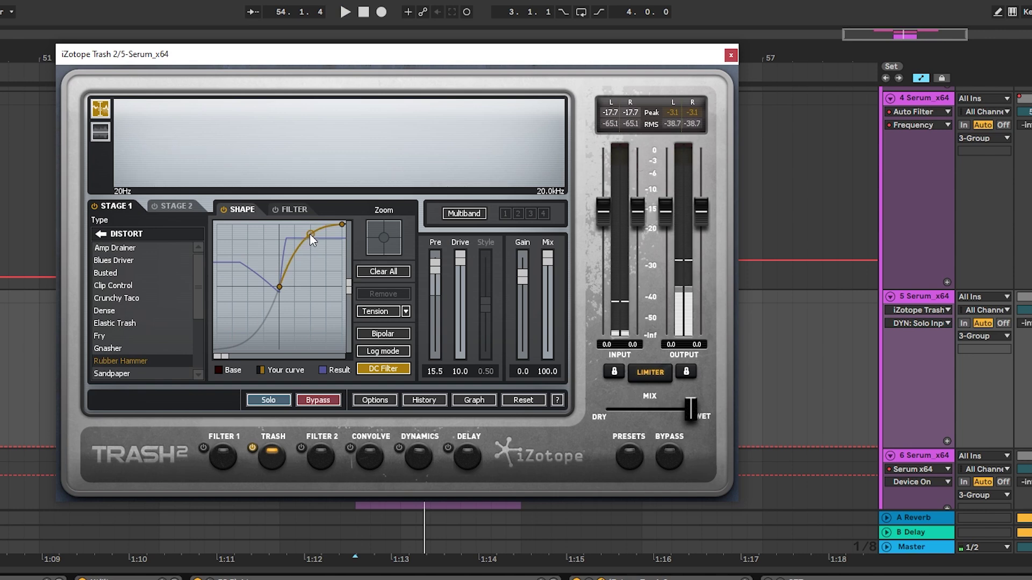
click(457, 263)
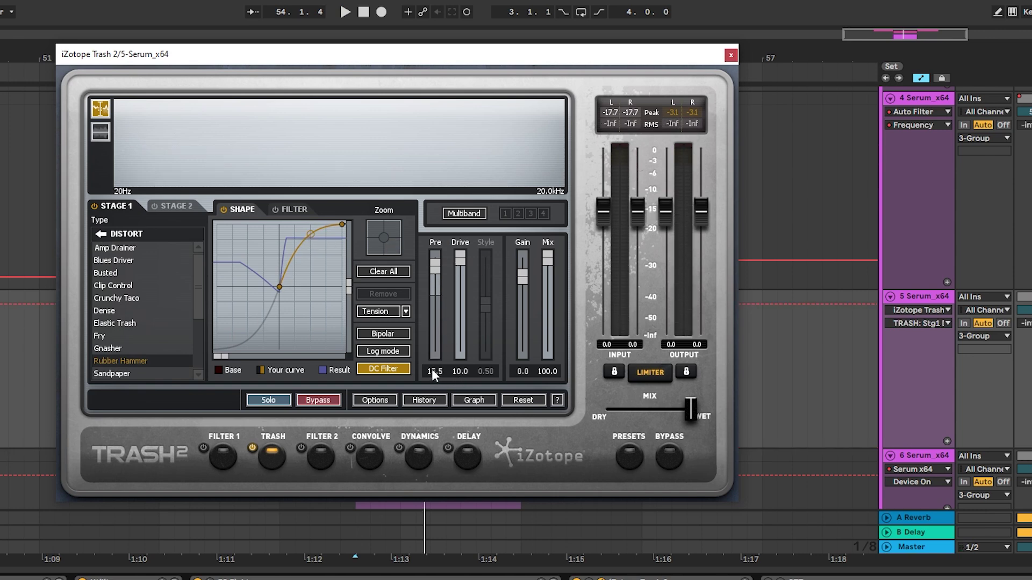
key(space)
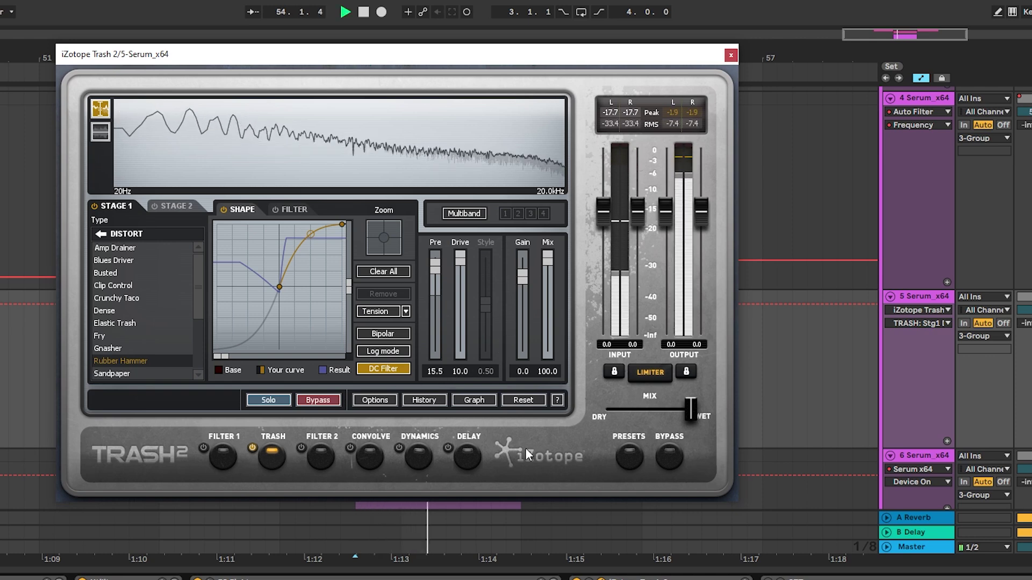
click(731, 54)
- Turn on the three consecutive OTTs after iZotope Trash 2 together, and examine the third one's output and time settings
scroll(865, 522, right, 6)
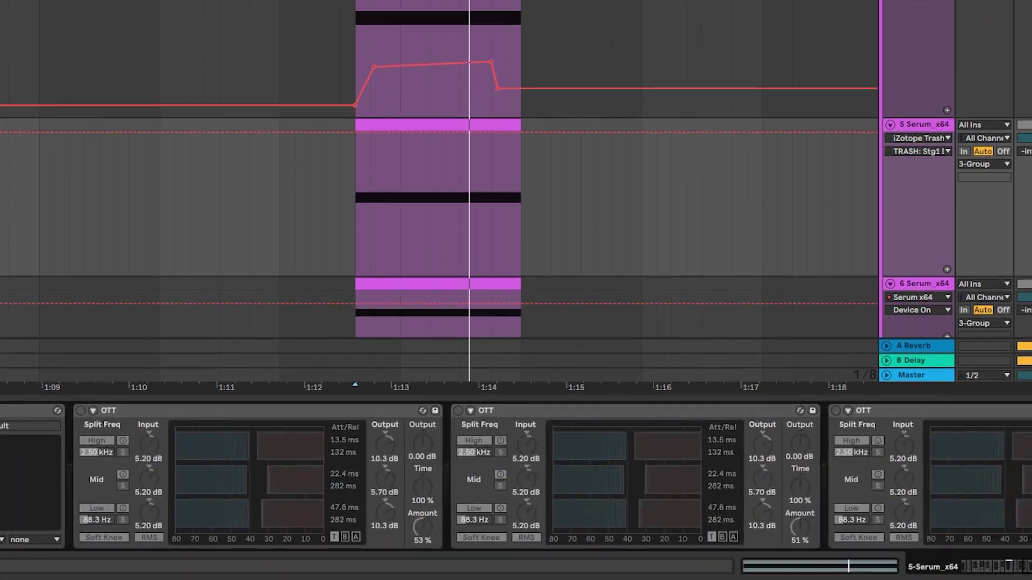
click(70, 415)
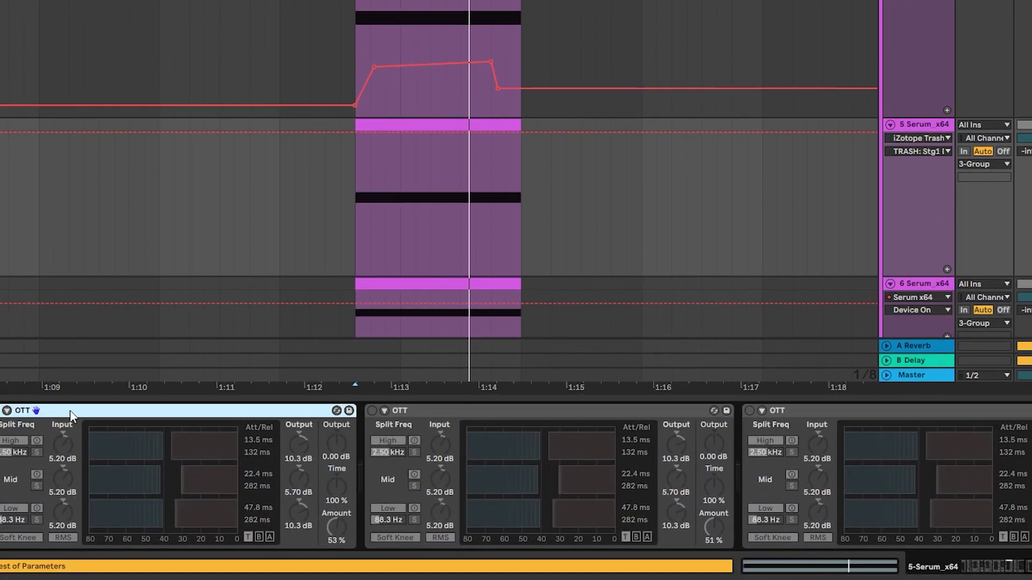
shift+click(887, 412)
key(0)
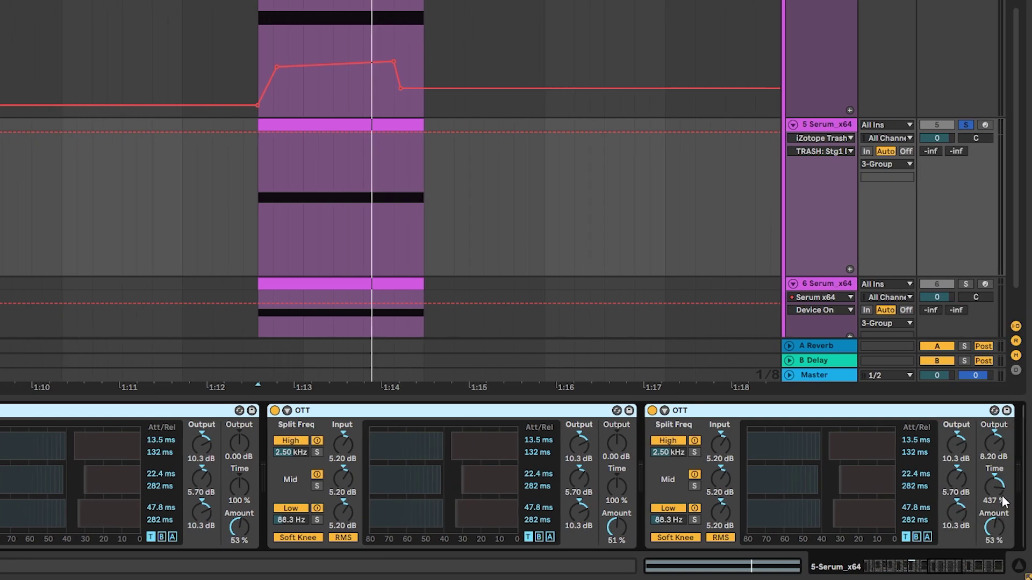
click(949, 572)
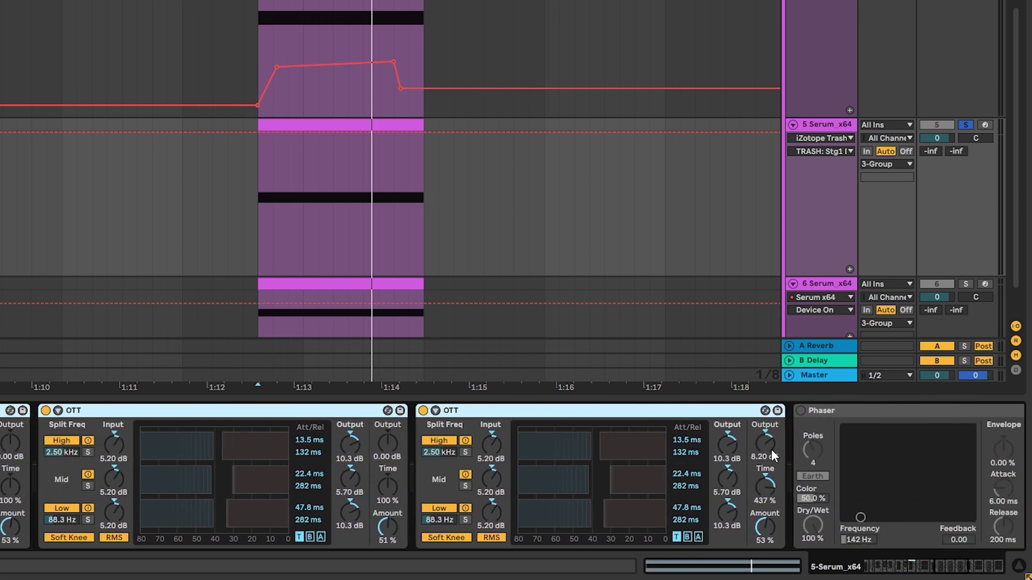
click(765, 447)
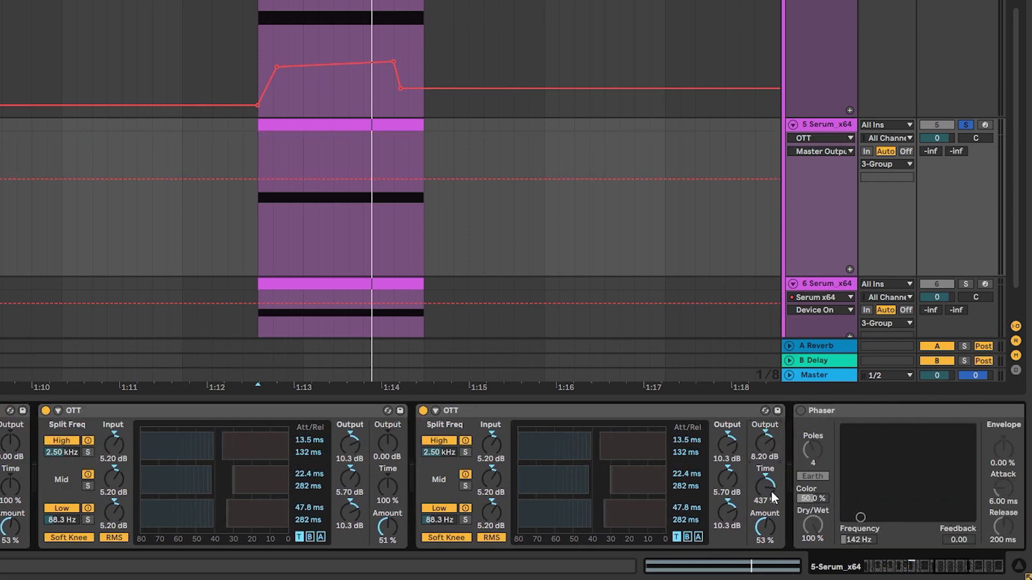
- Play the layer, turn on the Phaser after the three OTTs, and point out its frequency control
key(space)
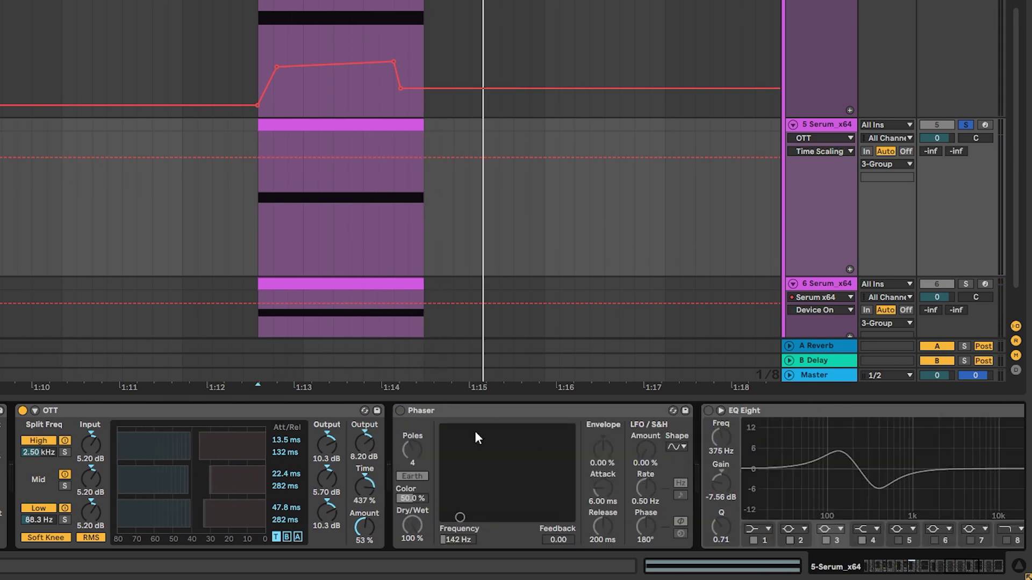
click(400, 411)
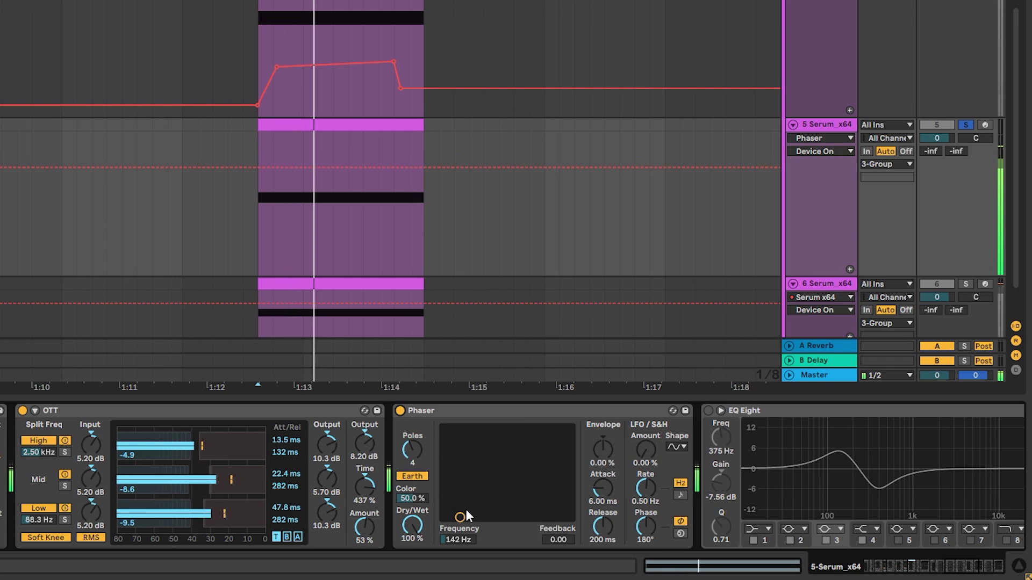
mouse_move(466, 509)
mouse_down()
mouse_move(526, 431)
mouse_move(462, 429)
mouse_move(460, 518)
mouse_up()
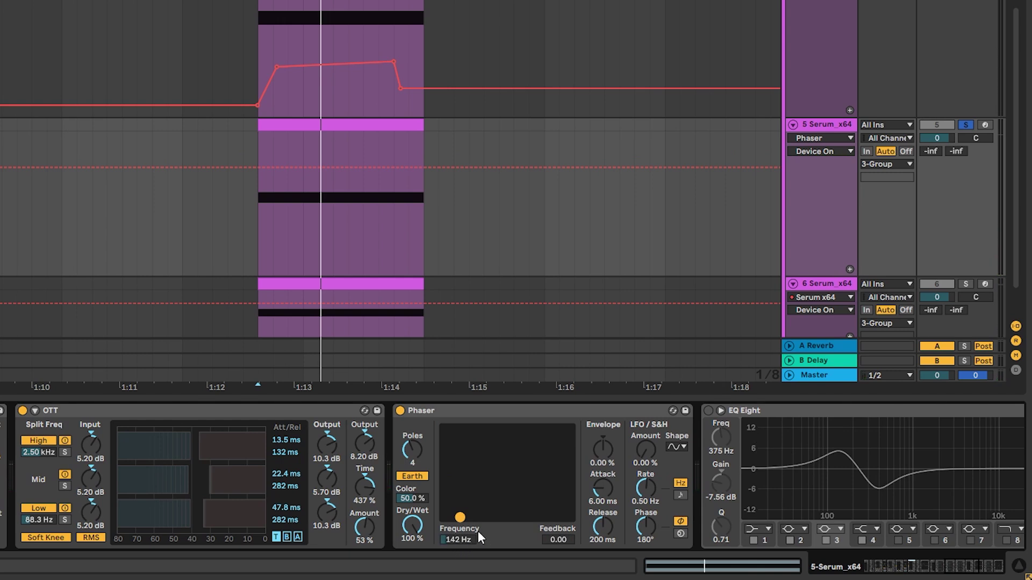
- Turn on the EQ Eight after that Phaser, select its boosted second band and cut third band, and play the layer
drag(943, 564, 976, 567)
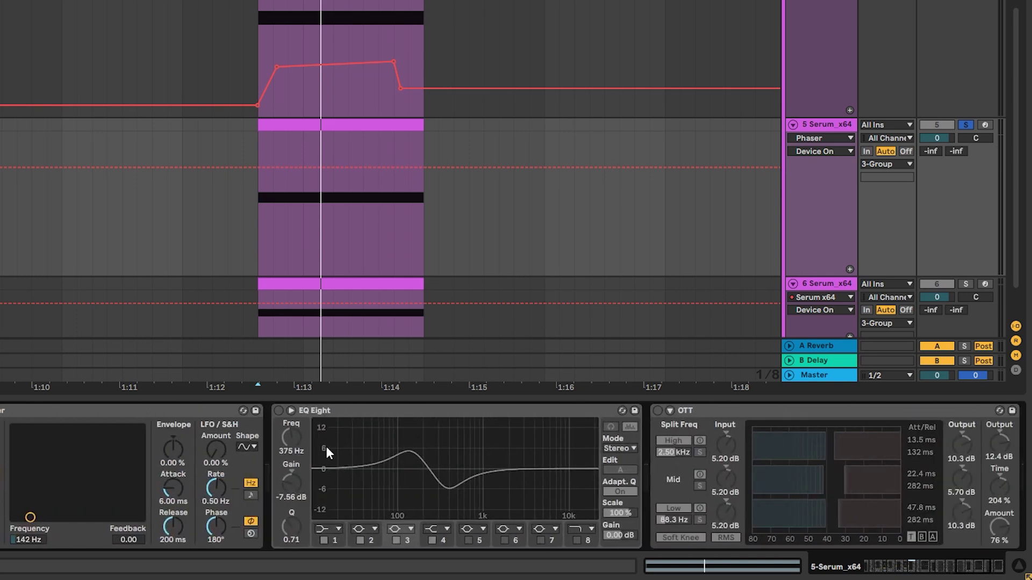
click(280, 411)
drag(384, 428, 425, 486)
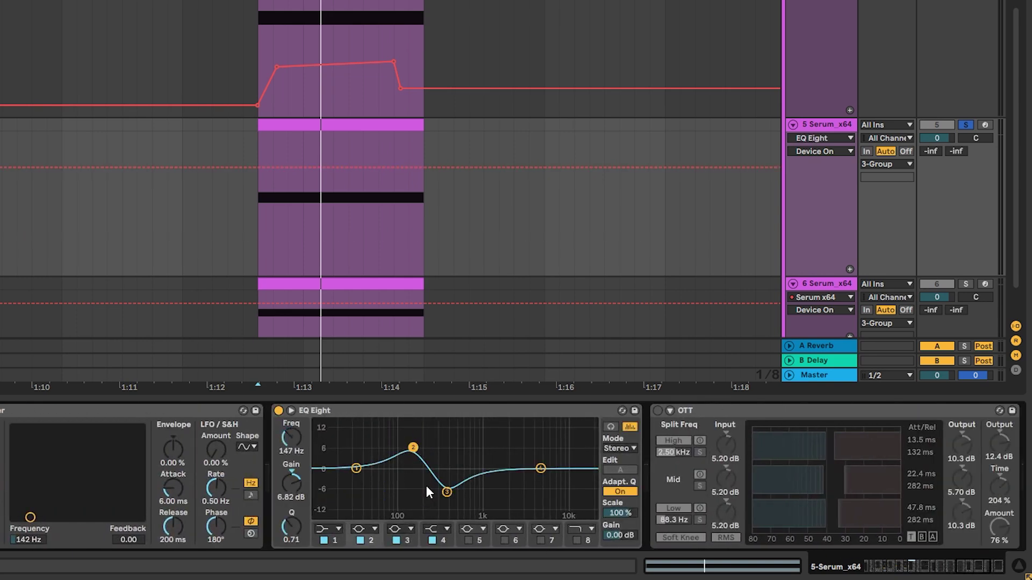
click(447, 491)
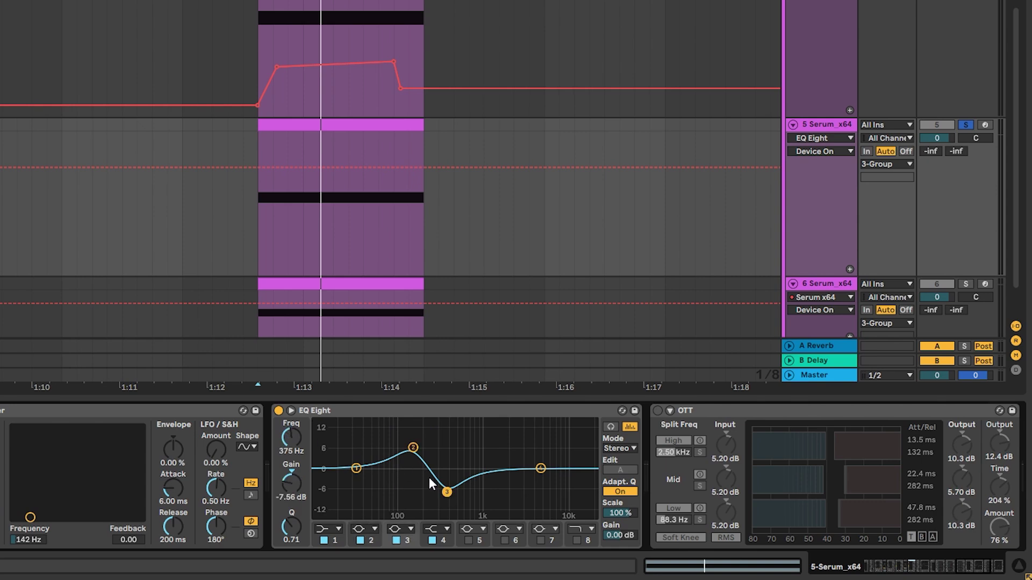
key(space)
drag(381, 436, 471, 514)
key(space)
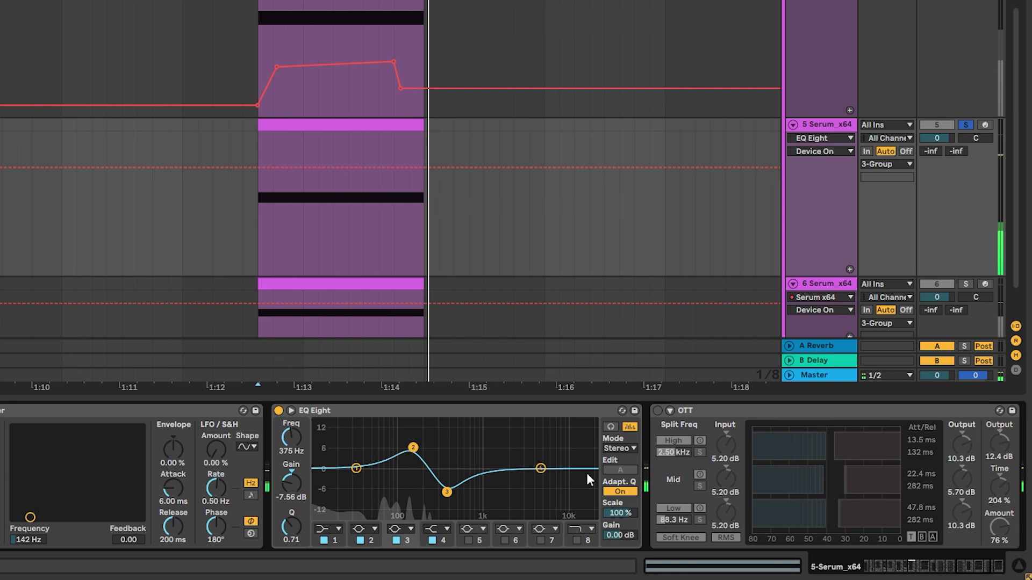
- Turn on the OTT that sits between the last two EQ Eights
click(658, 410)
click(970, 571)
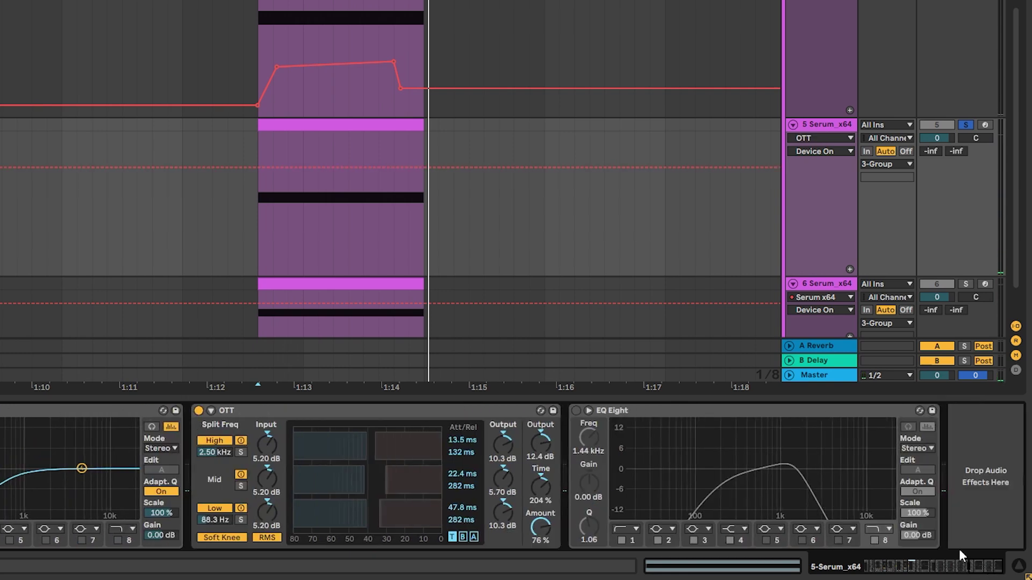
- Play the layer, turn on the last EQ Eight after the OTT, point out its band-limited curve, and play the layer again
key(space)
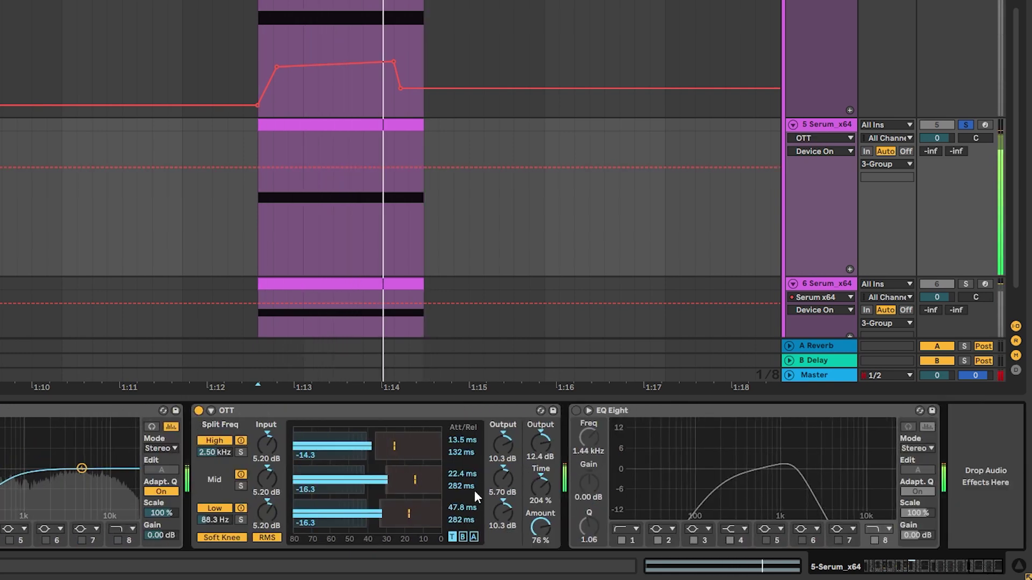
key(space)
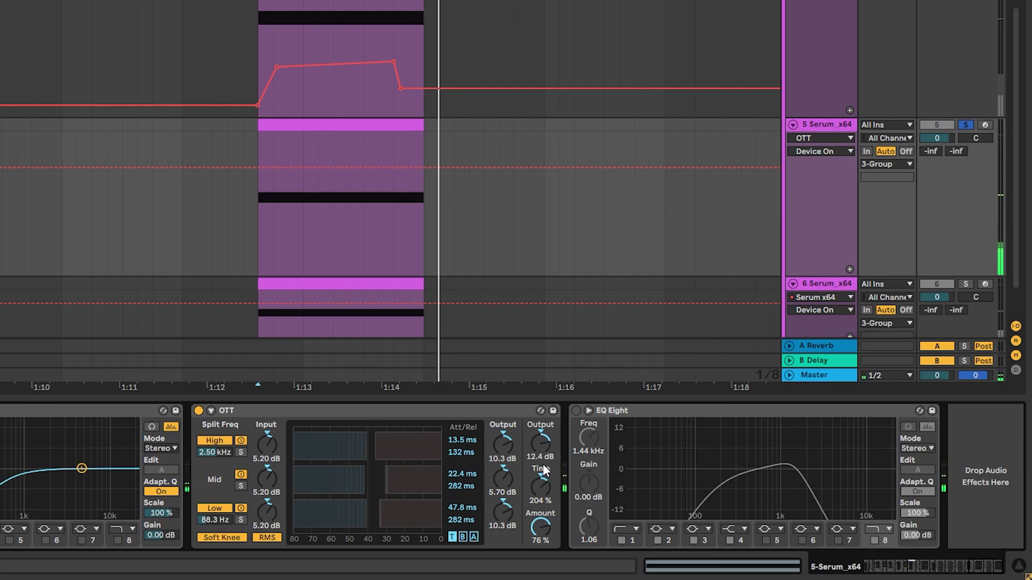
click(576, 411)
drag(675, 438, 853, 519)
key(space)
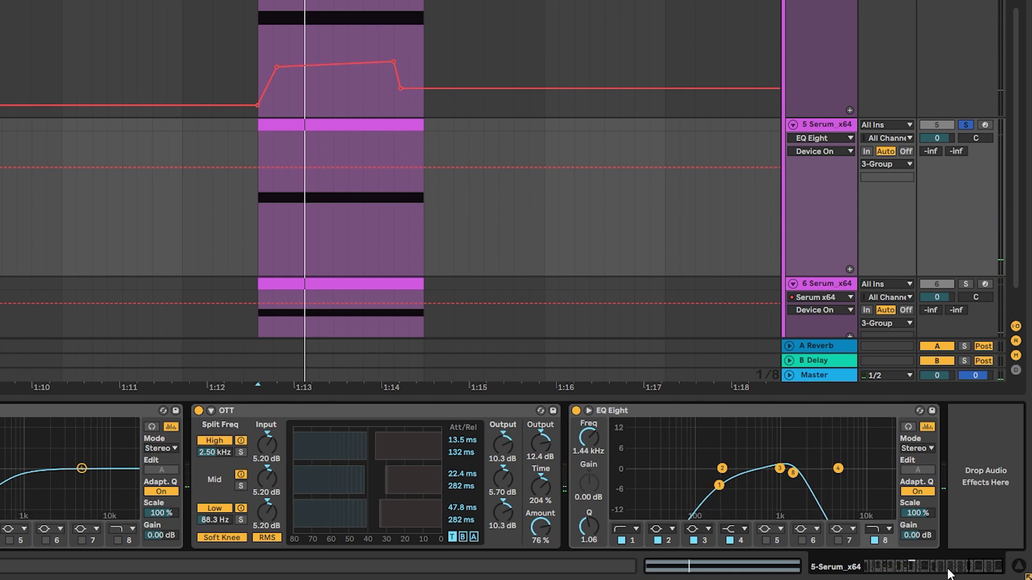
- Play the layer with the last EQ Eight bypassed, and solo the 6 Serum_x64 layer for comparison
scroll(535, 527, left, 5)
scroll(535, 528, right, 5)
click(573, 412)
click(257, 179)
key(space)
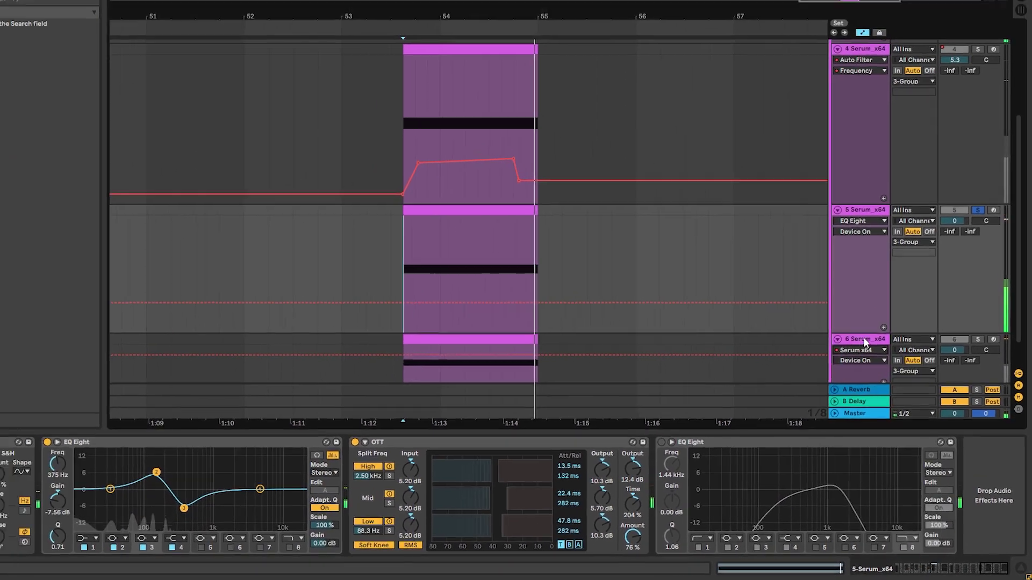
click(863, 339)
click(978, 340)
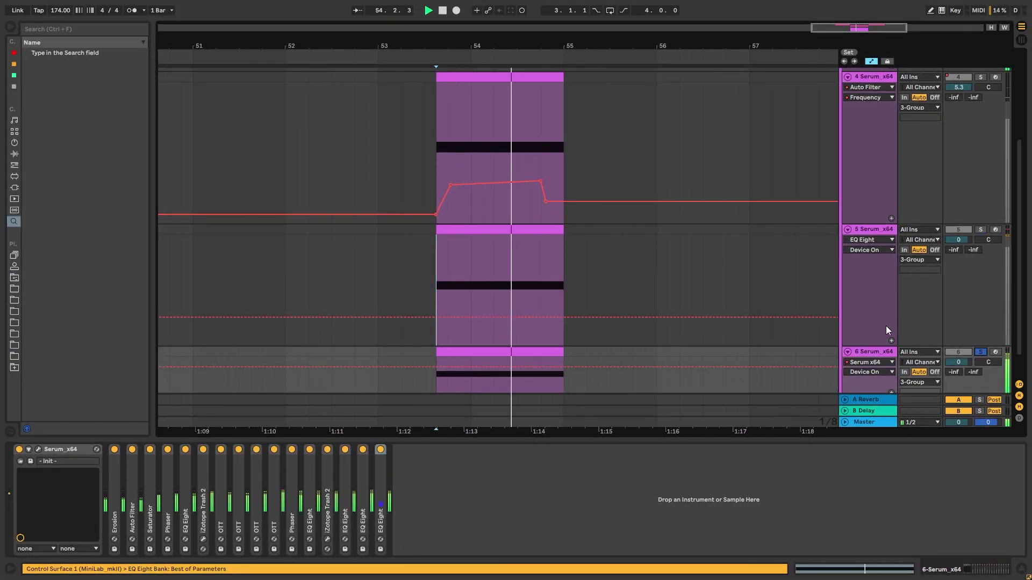
- Turn the last EQ Eight in the 5 Serum_x64 chain back on and outline the frequency range it keeps
click(876, 303)
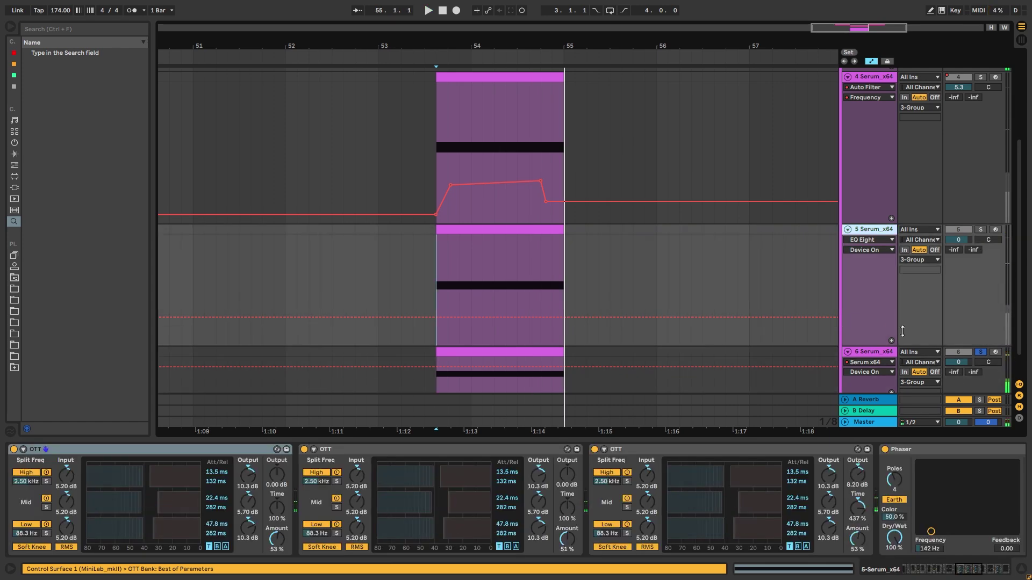
drag(959, 564, 998, 565)
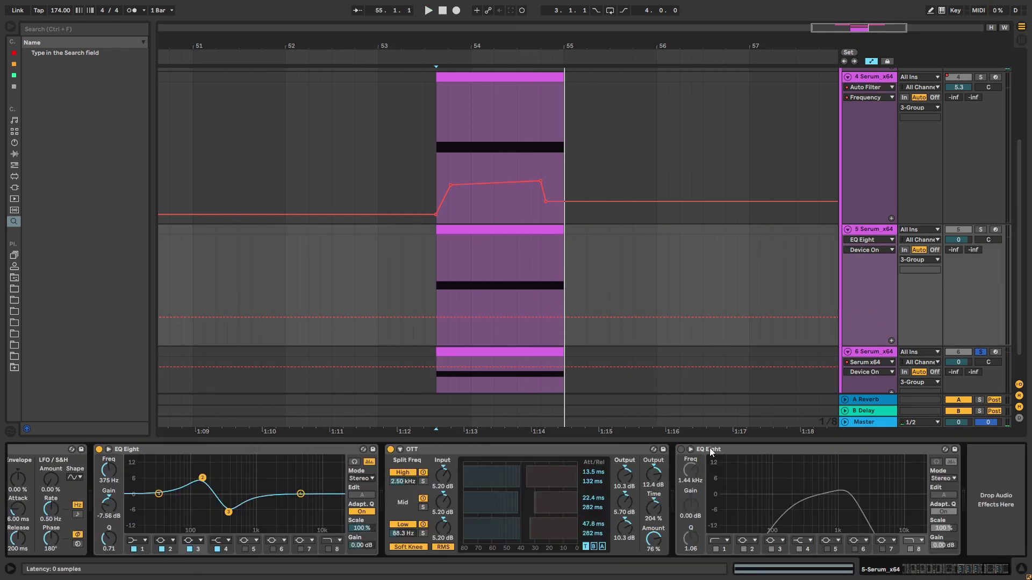
click(680, 449)
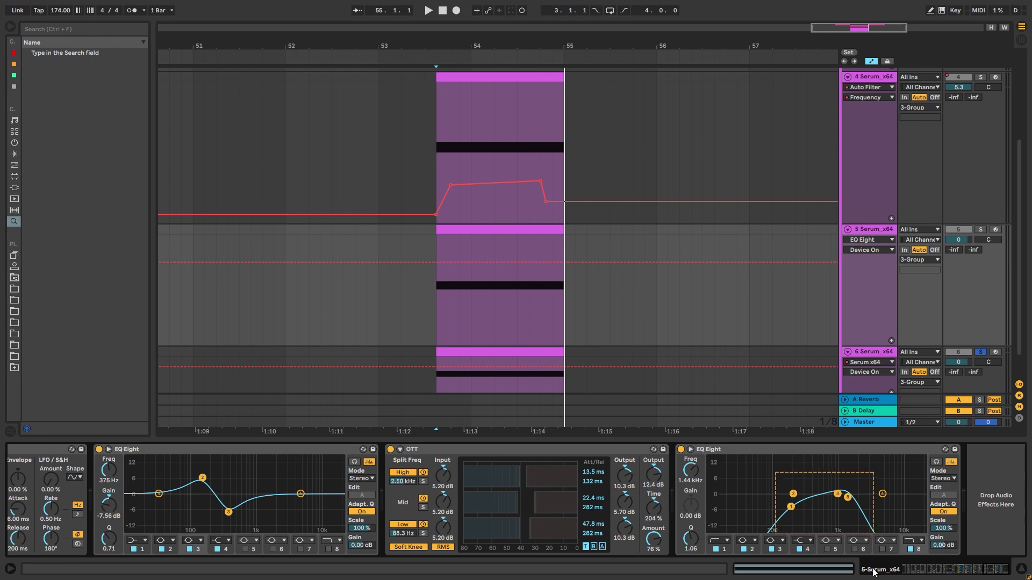
mouse_move(863, 552)
mouse_down()
mouse_move(785, 495)
mouse_move(860, 540)
mouse_up()
- Solo the 5 Serum_x64 layer and compare its sound with the last EQ Eight off and on during playback
click(884, 275)
click(979, 230)
click(981, 230)
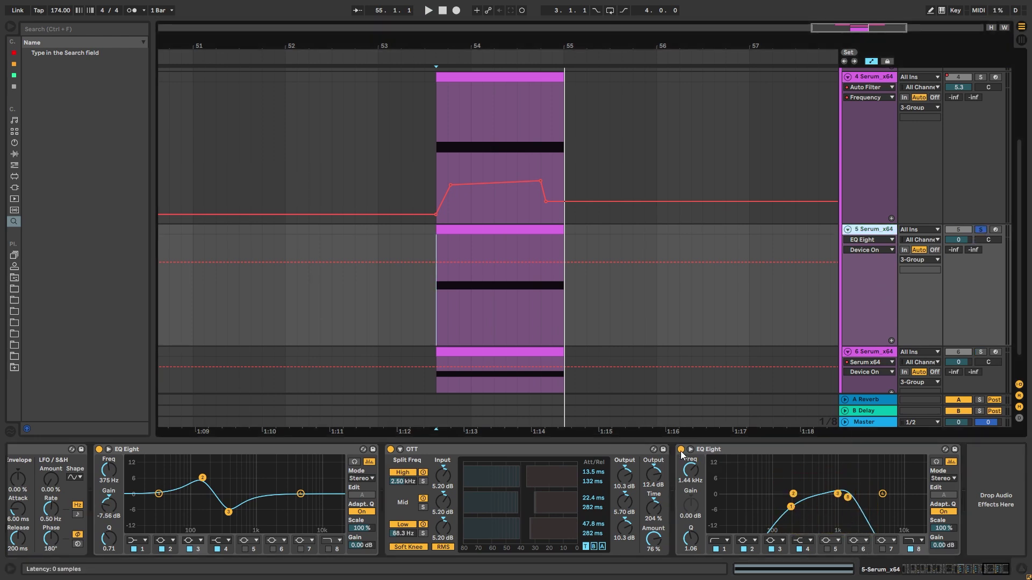
key(space)
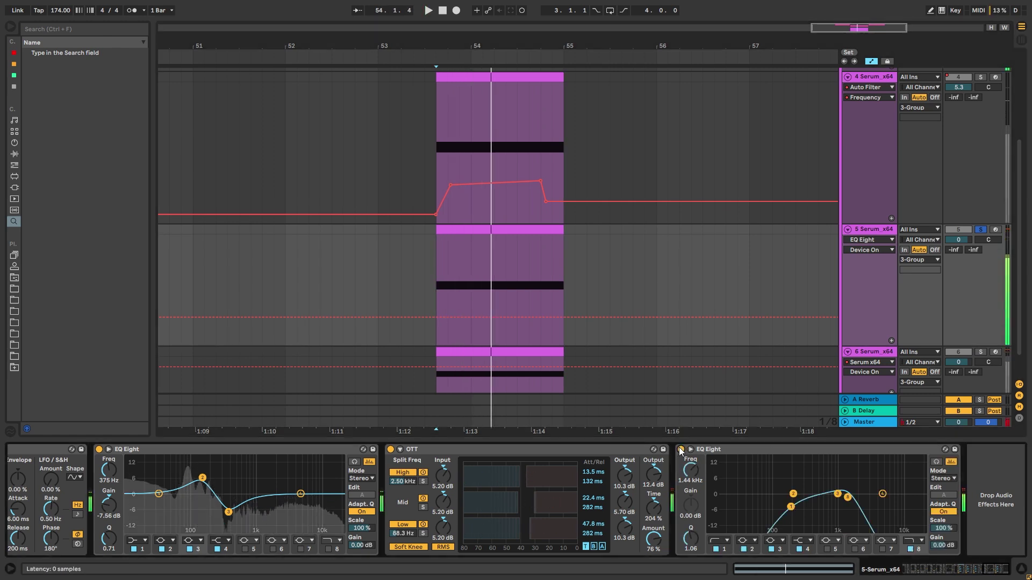
click(681, 448)
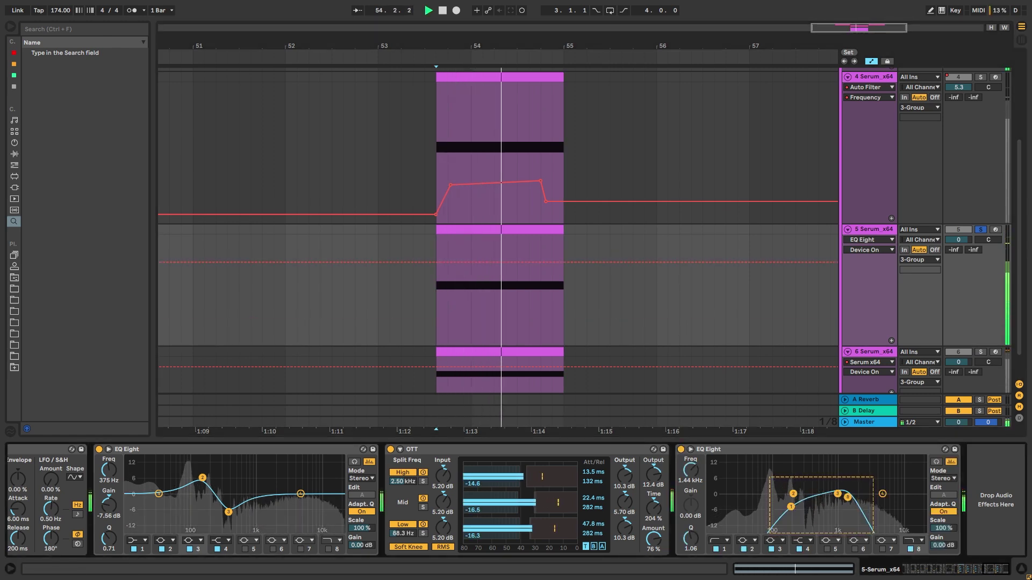
key(space)
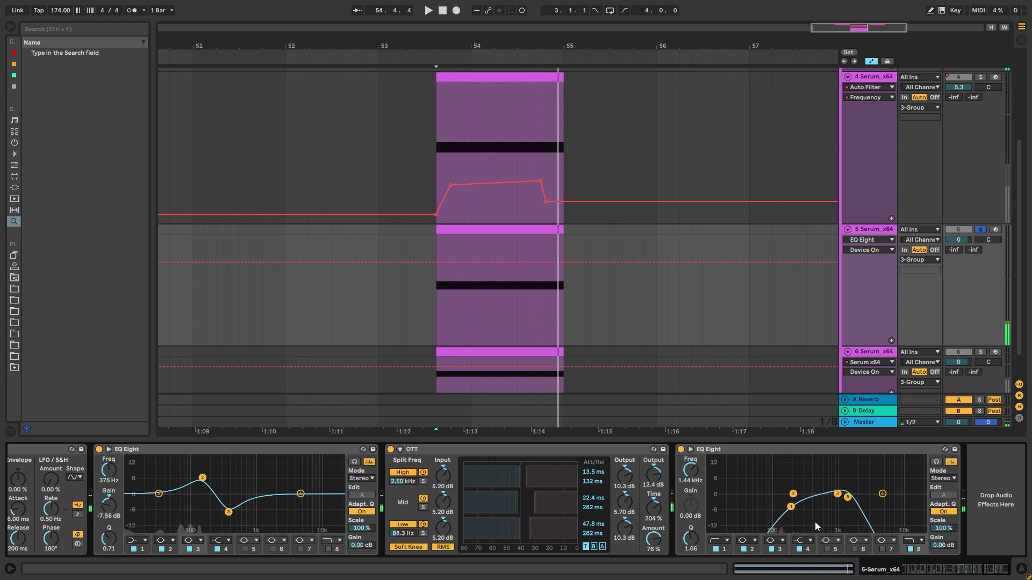
- Solo the 6 Serum_x64 layer together with the 5 Serum_x64 layer and play both
ctrl+click(980, 352)
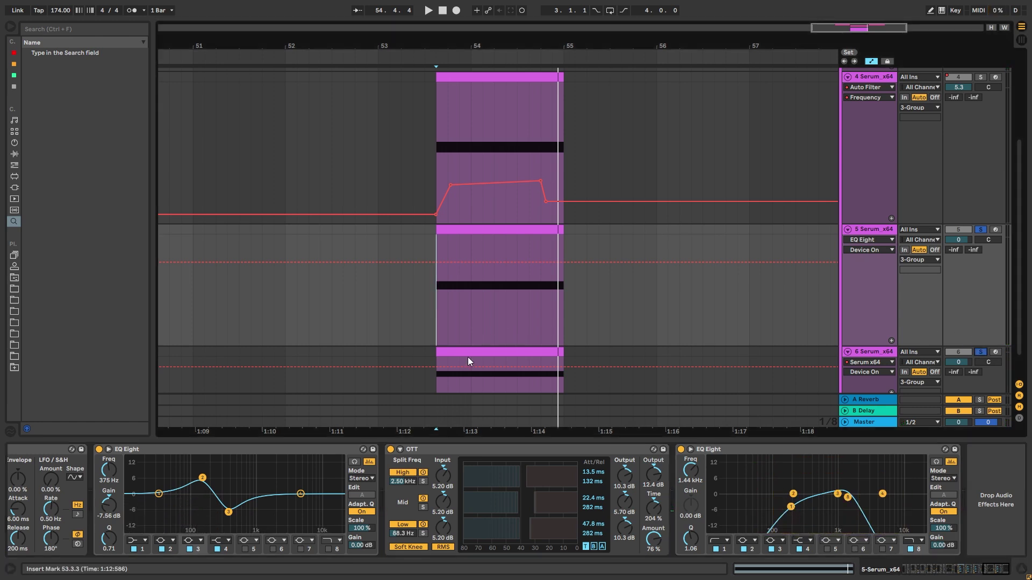
key(space)
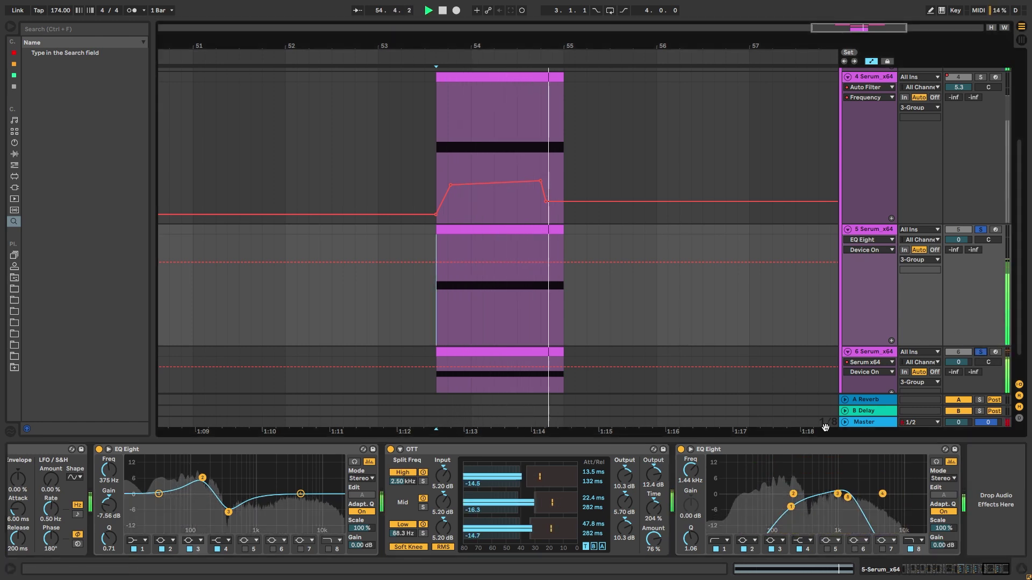
key(space)
- Clear the solo, select the 6 Serum_x64 layer, and turn off every effect after its Serum
click(980, 351)
click(869, 352)
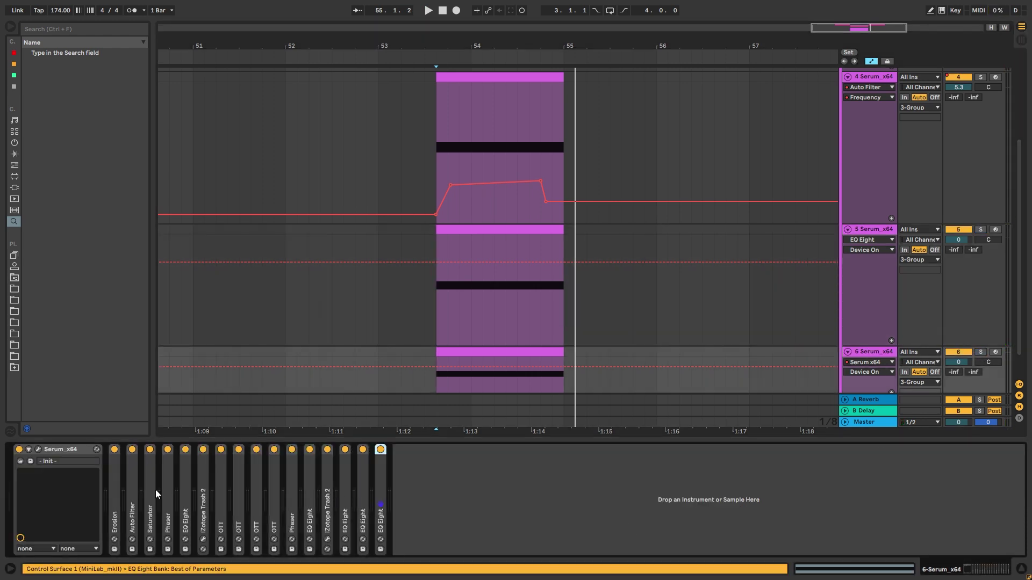
shift+click(111, 486)
key(0)
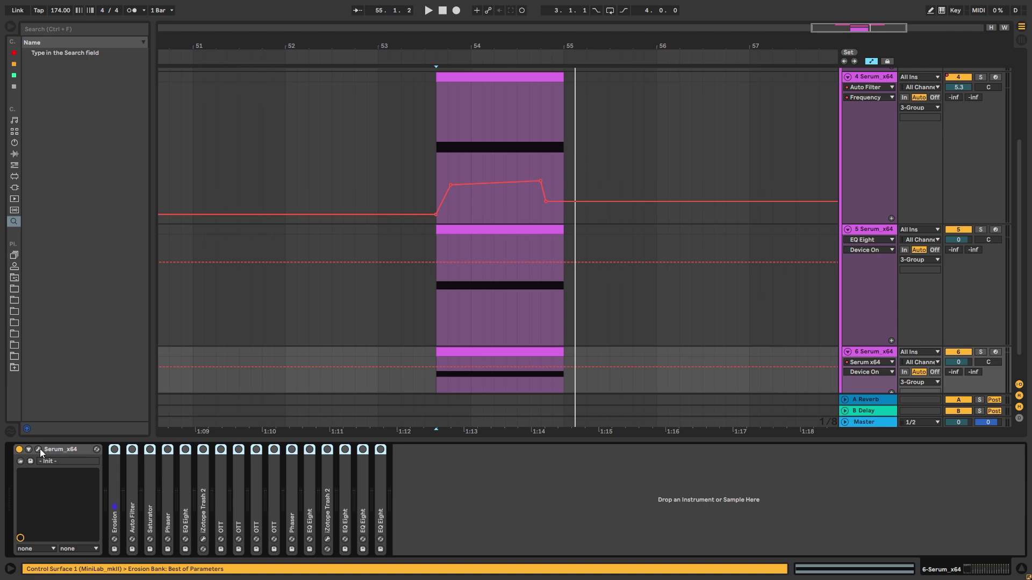
- Open the Serum instrument on the 6 Serum_x64 layer and examine its oscillator and FX pages
click(39, 449)
click(387, 32)
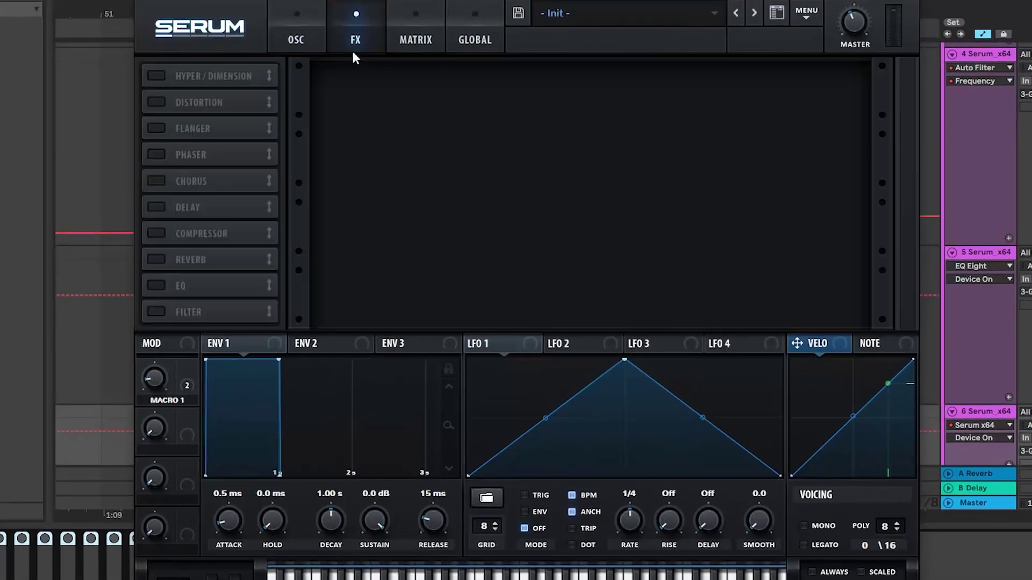
click(296, 40)
click(351, 32)
click(302, 21)
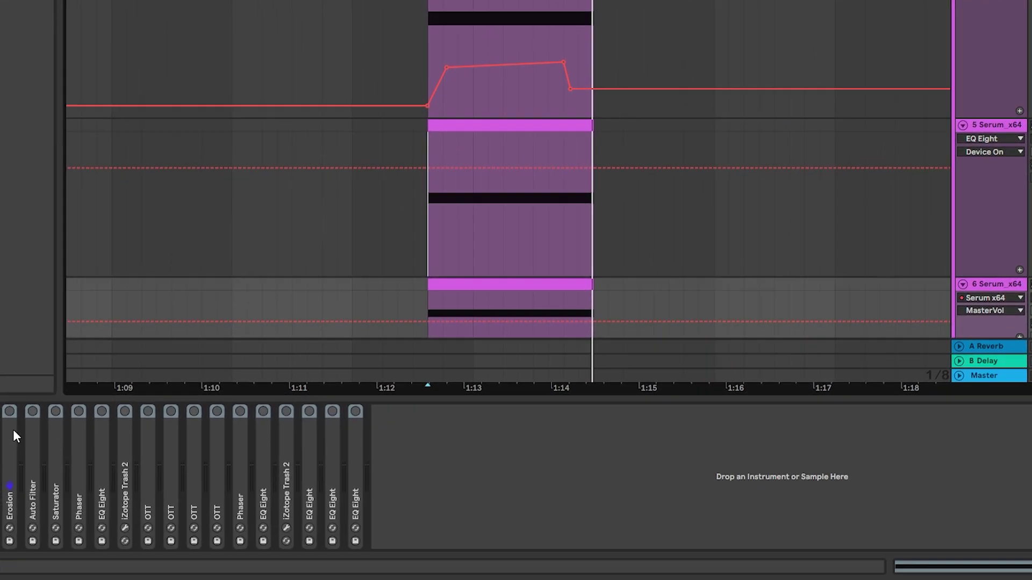
- Expand and turn on the Erosion, Auto Filter and Saturator at the start of the 6 Serum_x64 effect chain
double_click(13, 445)
double_click(132, 456)
click(139, 412)
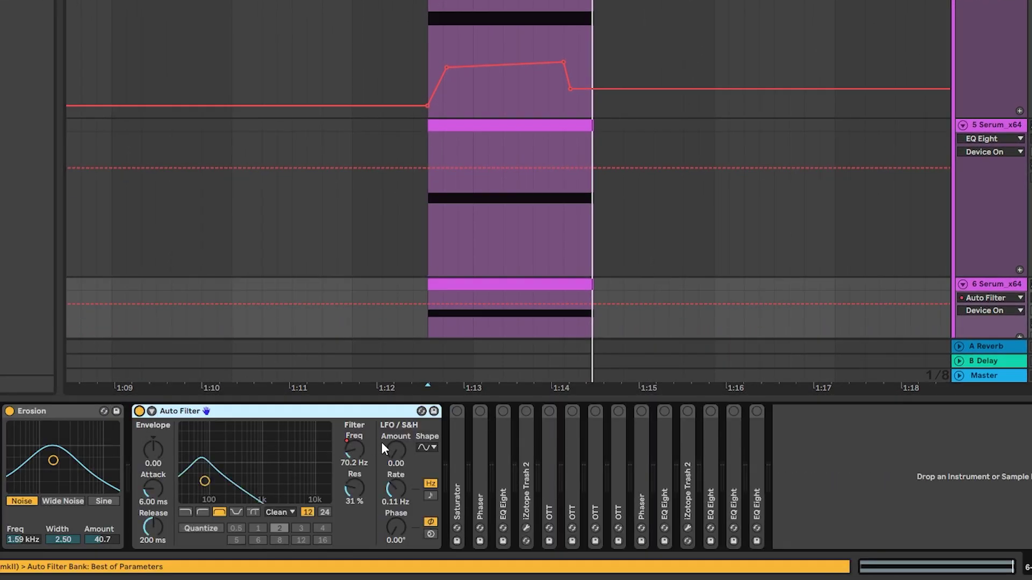
double_click(455, 422)
click(456, 411)
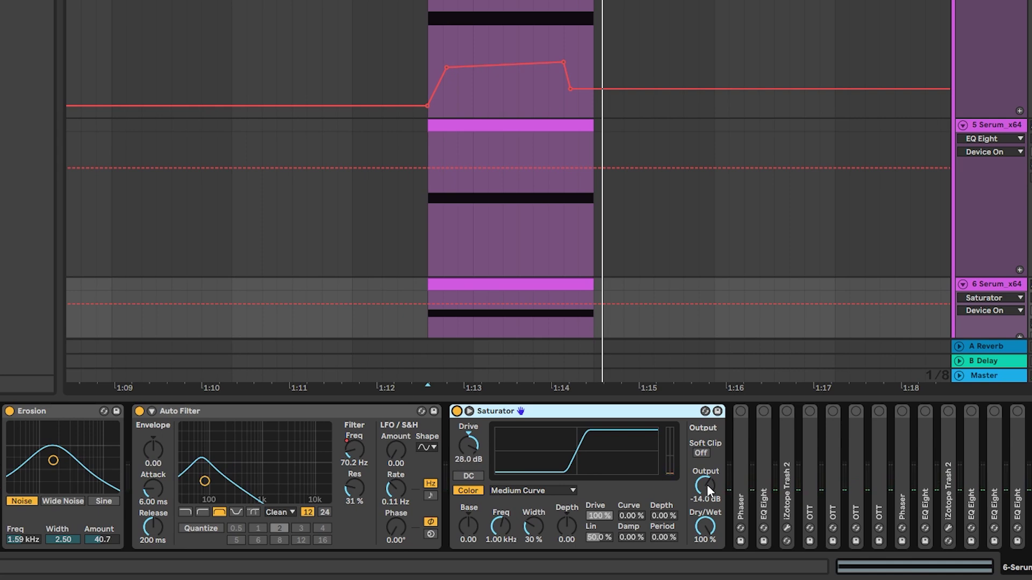
- Expand and turn on the Phaser and the EQ Eight after the Saturator while playing the layer
double_click(738, 463)
key(space)
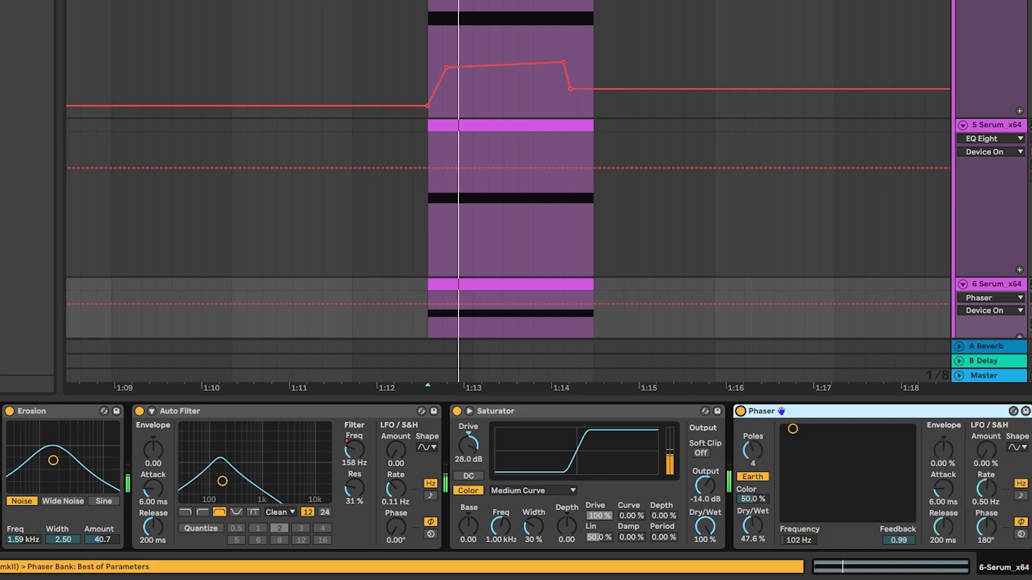
scroll(837, 457, right, 3)
double_click(838, 424)
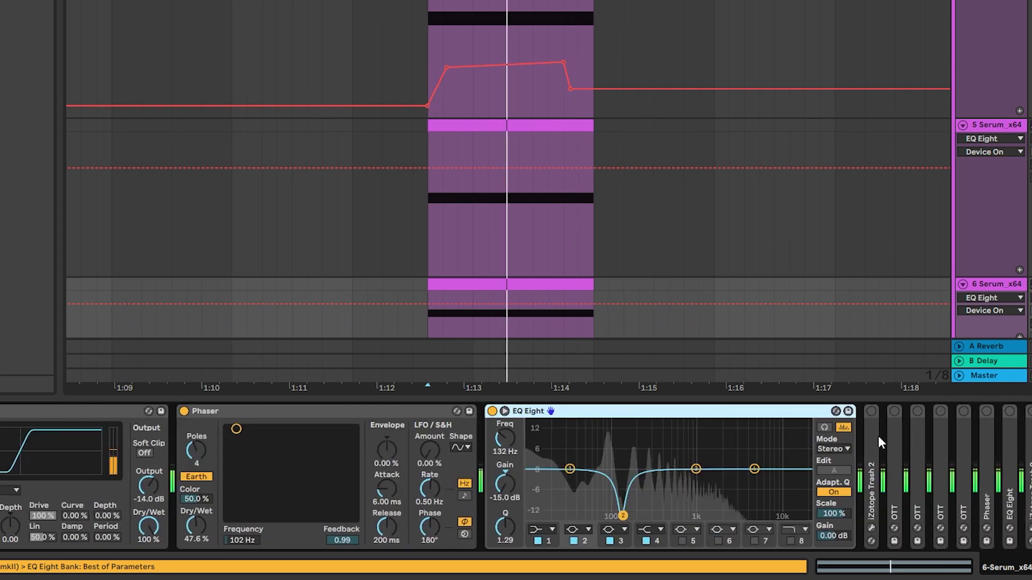
- Turn on the first iZotope Trash 2, open its window to show the Slight Twist distortion, and play the layer
double_click(870, 430)
click(896, 411)
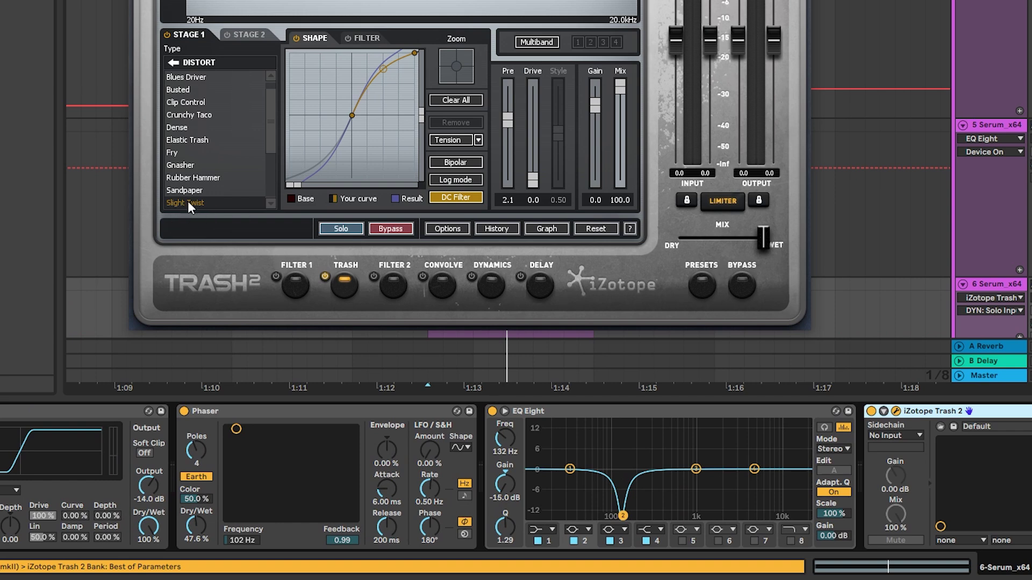
key(space)
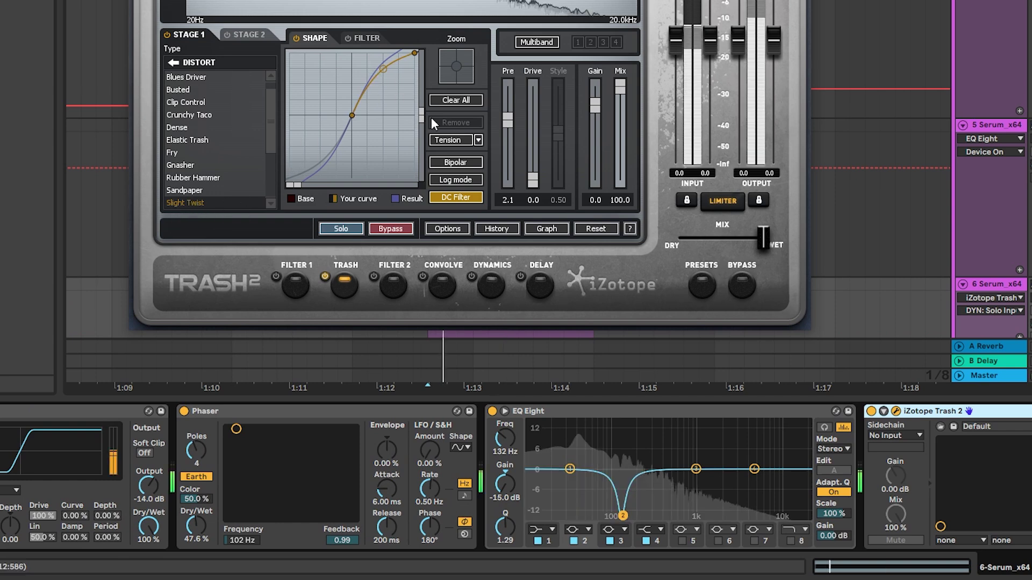
- Turn on the four consecutive OTTs after iZotope Trash 2 together and expand each one
scroll(516, 477, right, 3)
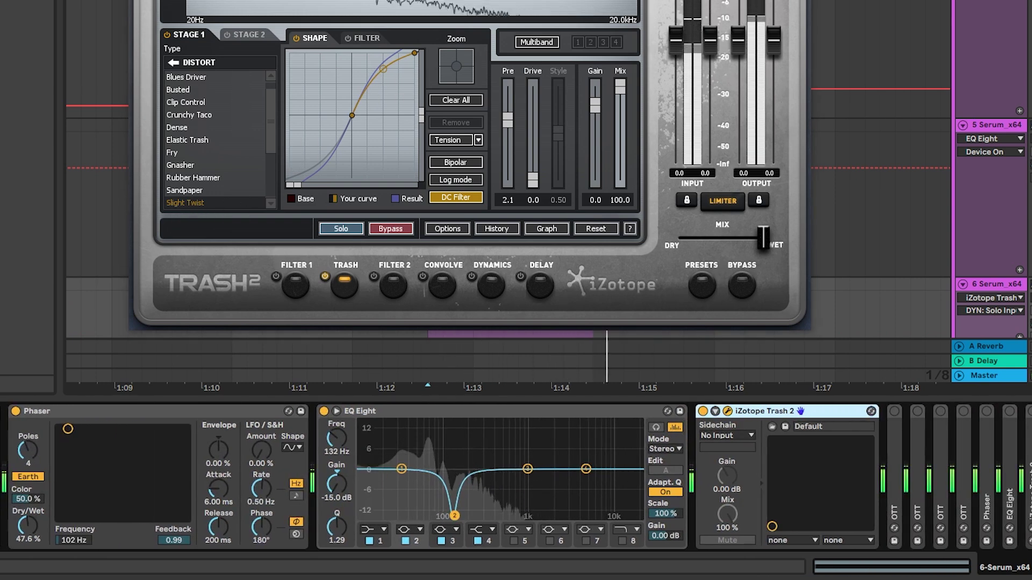
key(0)
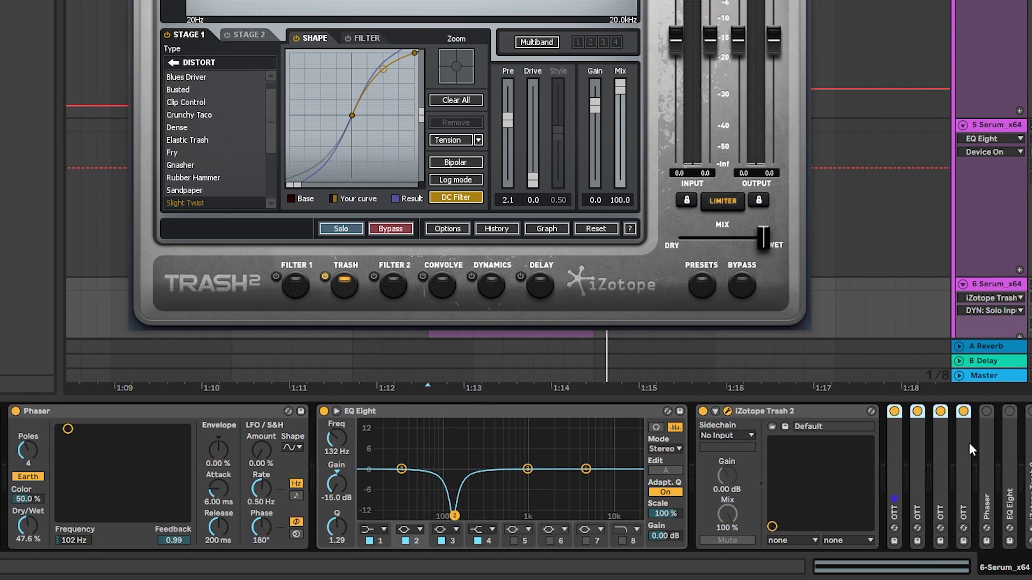
double_click(891, 429)
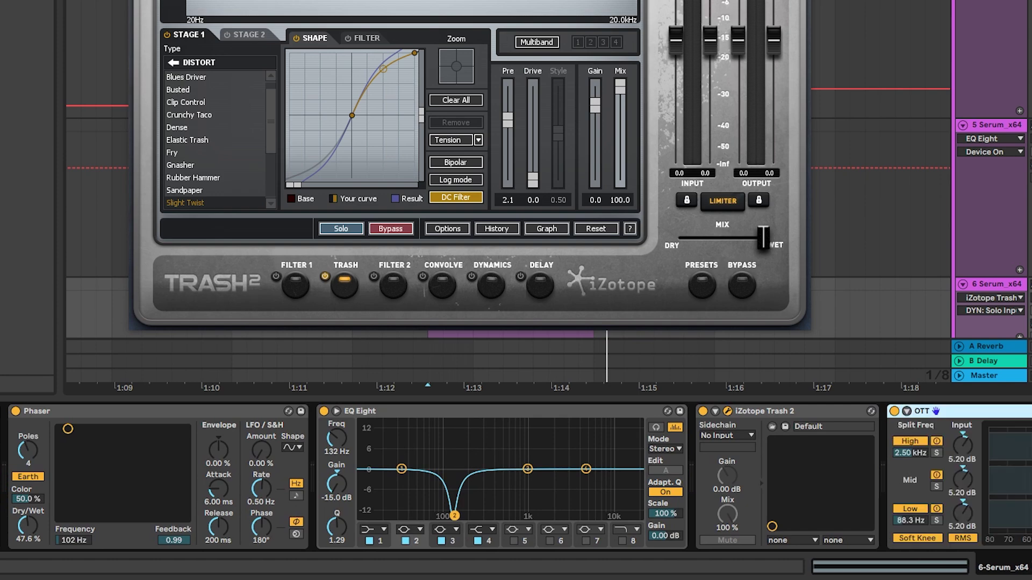
double_click(915, 467)
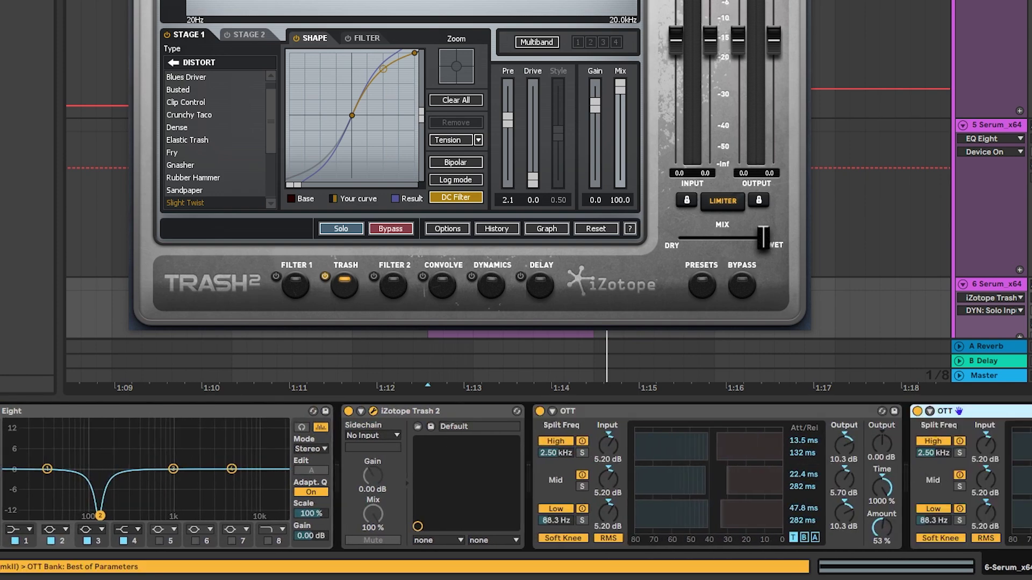
click(939, 470)
double_click(939, 470)
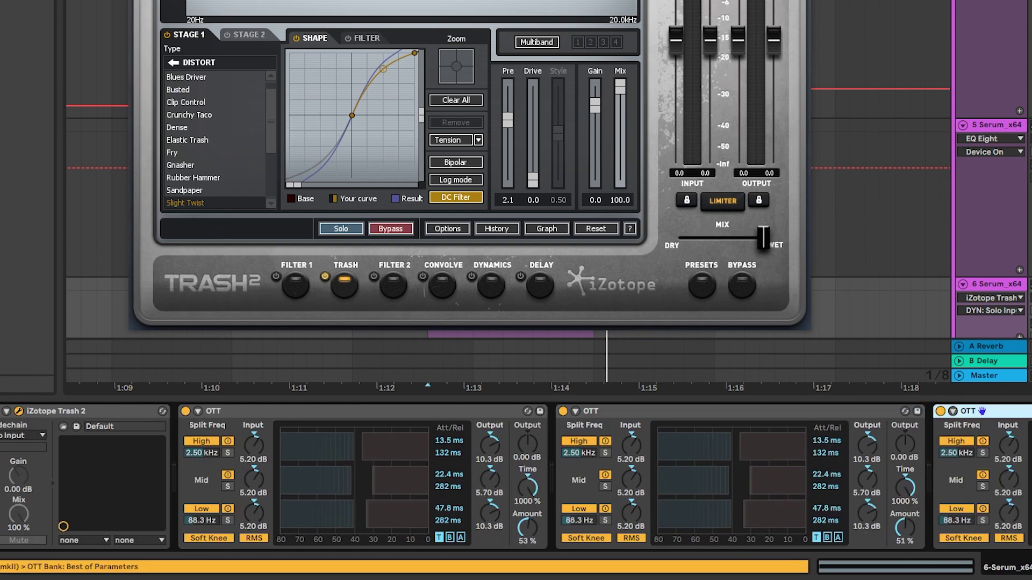
double_click(966, 493)
- Examine the four OTTs' output and time settings, and play the layer with the fourth OTT off and on
scroll(693, 546, left, 5)
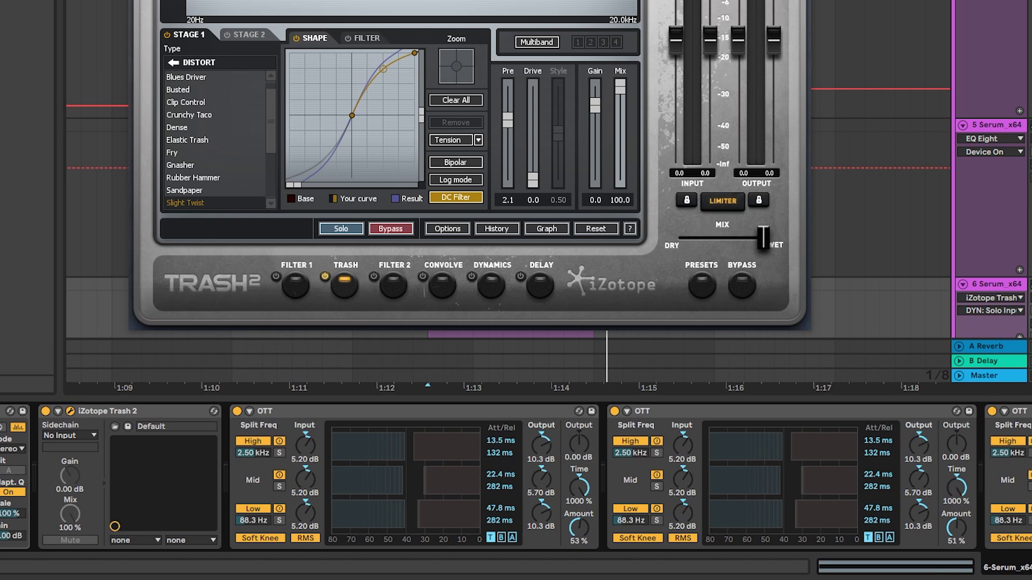
scroll(795, 524, right, 10)
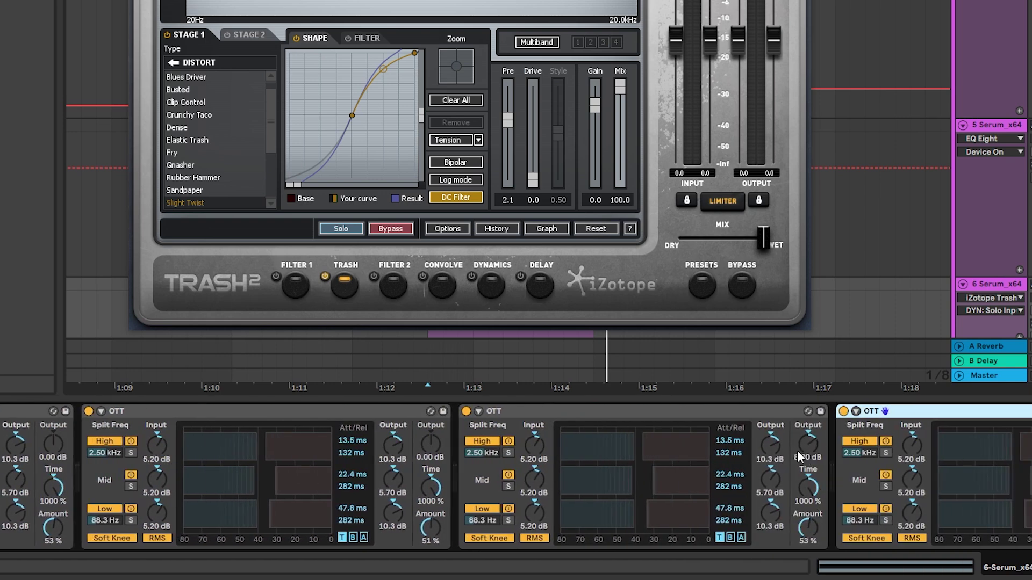
key(0)
key(space)
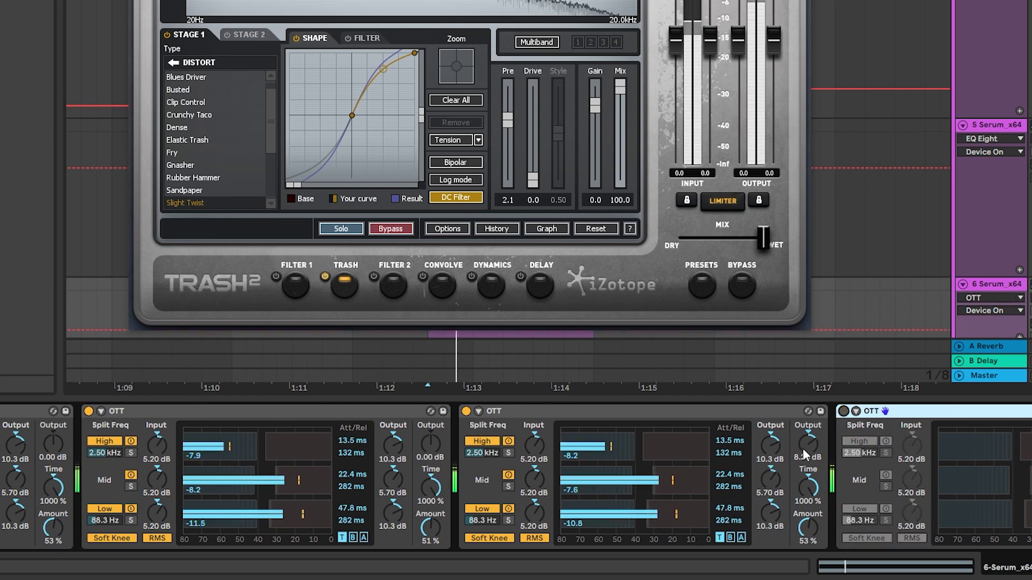
key(0)
scroll(679, 422, right, 3)
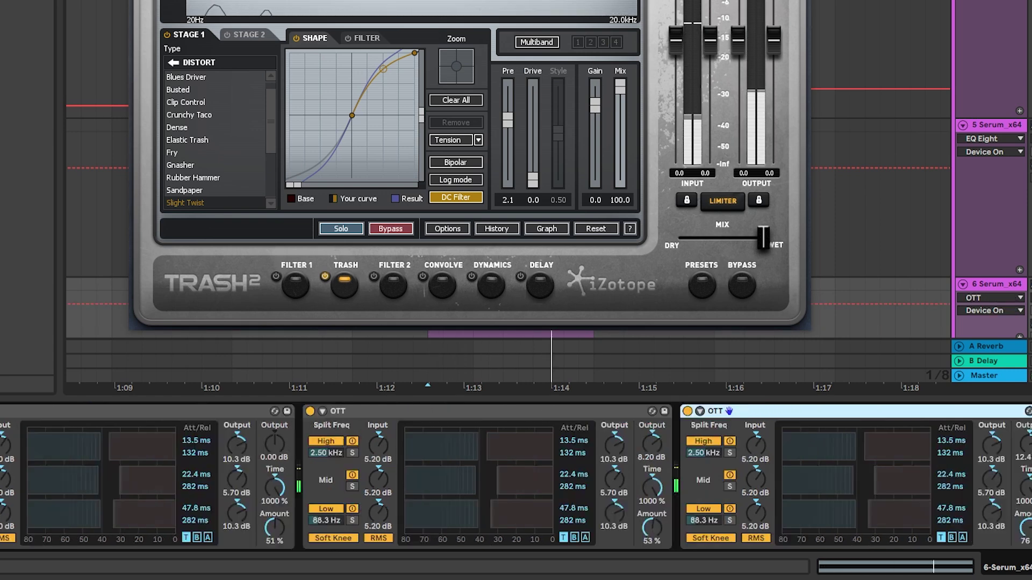
scroll(885, 434, right, 2)
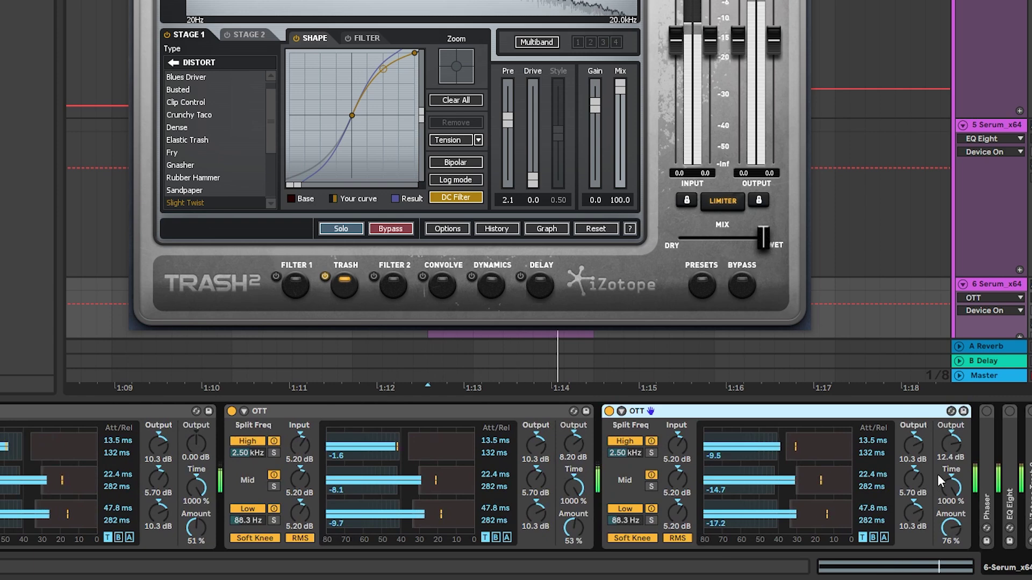
- Turn on the Phaser that follows the four OTTs
key(space)
click(984, 443)
click(987, 412)
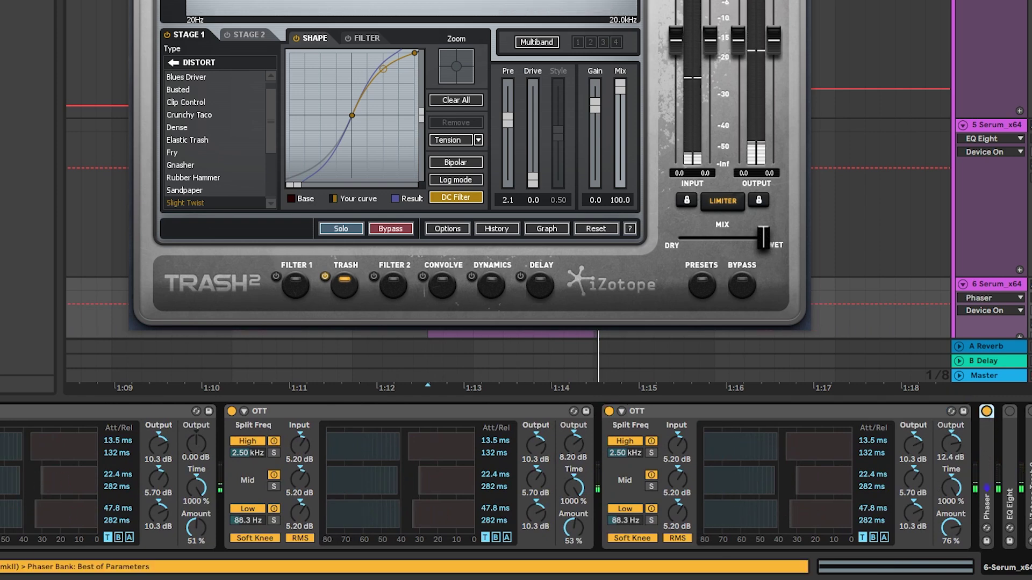
- Expand the Phaser and sweep its frequency and feedback while playing the layer, ending at 74.9 Hz and 0.00
double_click(992, 497)
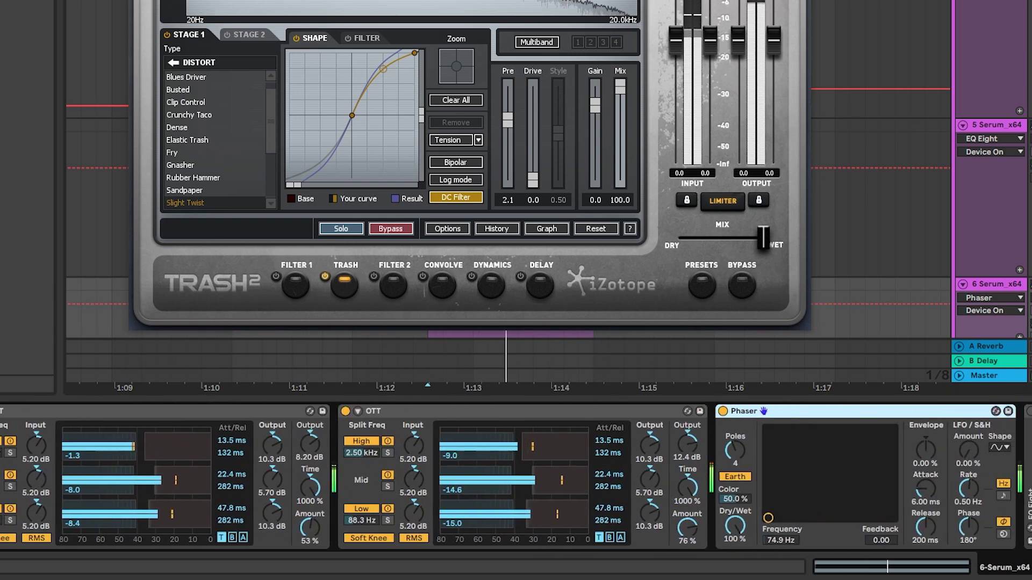
drag(768, 518, 777, 429)
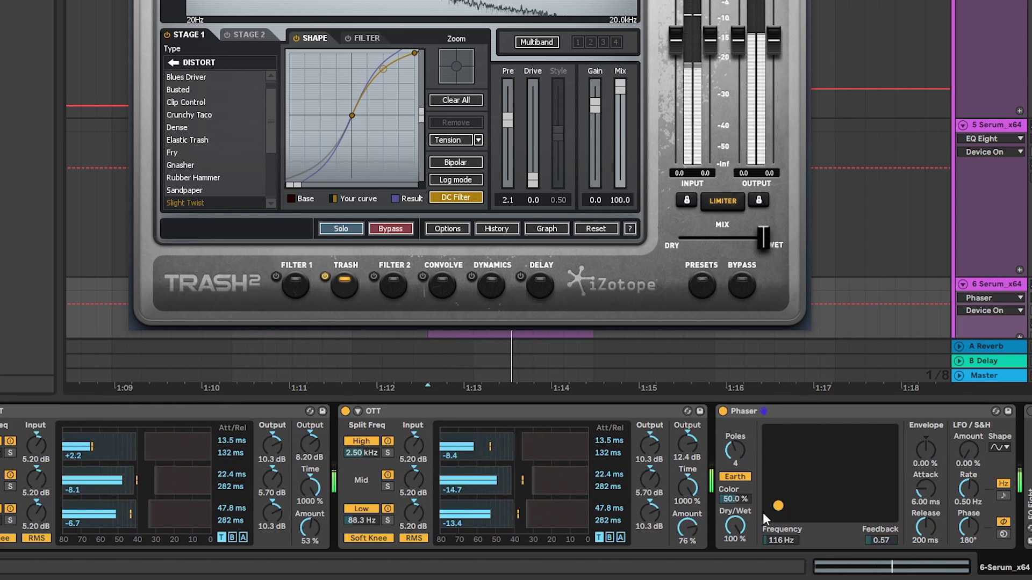
key(space)
drag(763, 515, 762, 519)
- Turn on and expand the EQ Eight after the Phaser, select its 4.17 kHz cut, and play the layer
double_click(1028, 496)
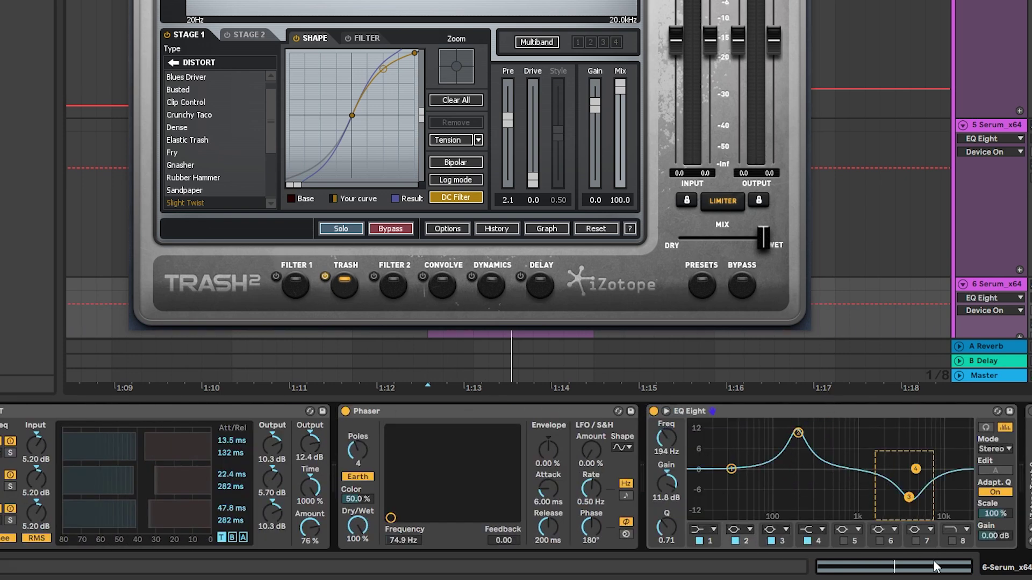
click(909, 497)
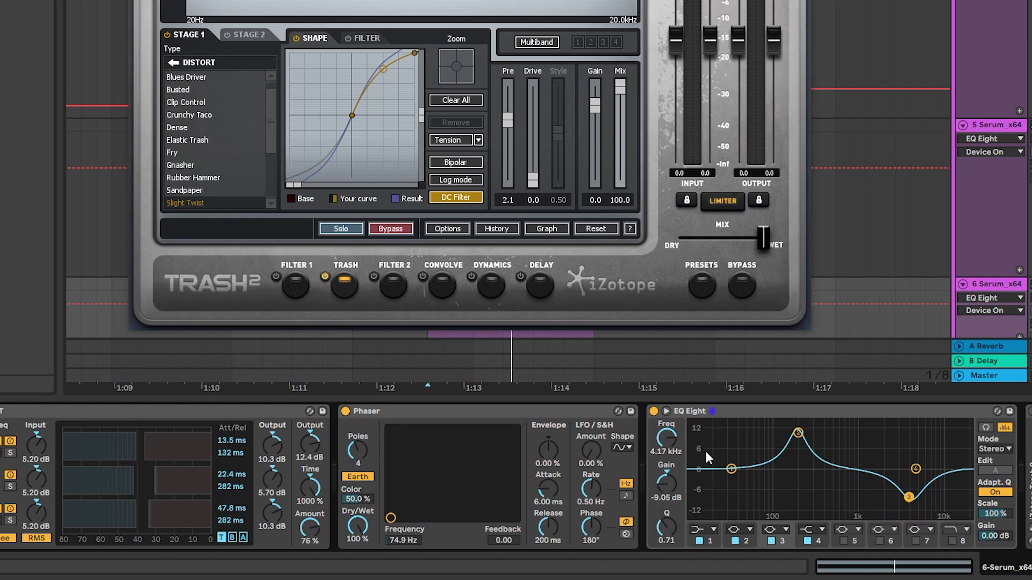
key(space)
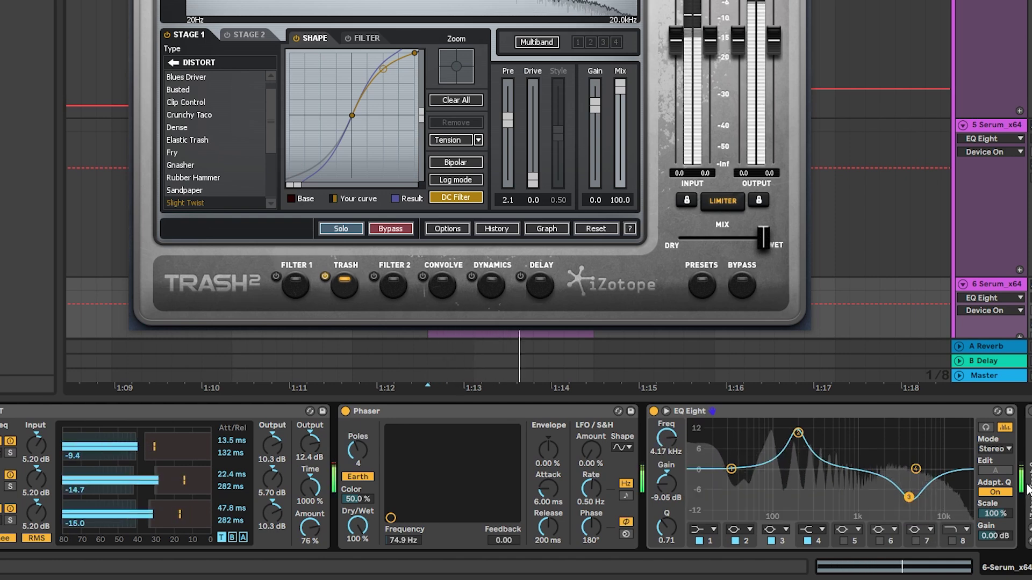
key(space)
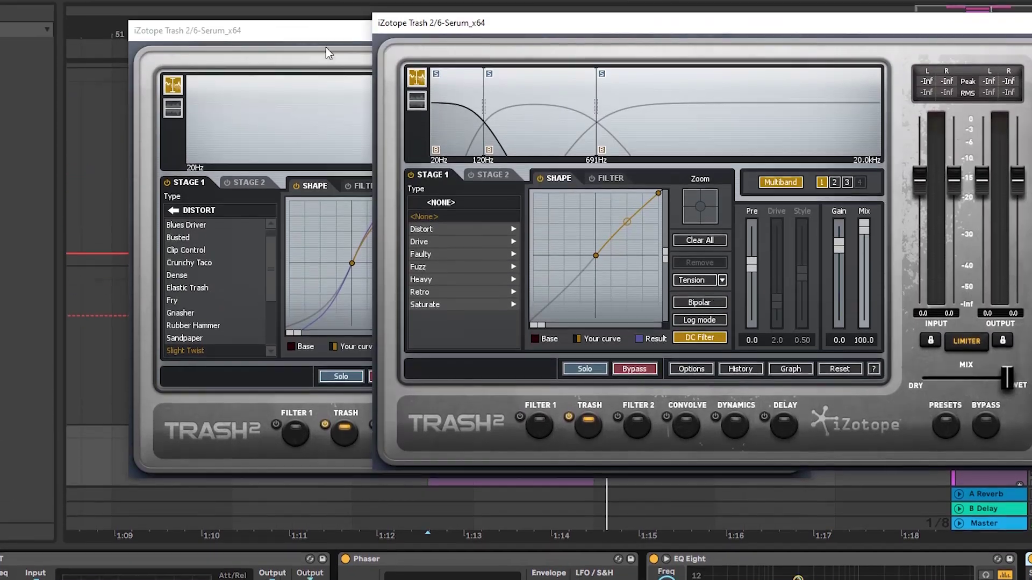
- Close the first iZotope Trash 2 window and move the second Trash 2 window fully into view
click(296, 54)
click(805, 56)
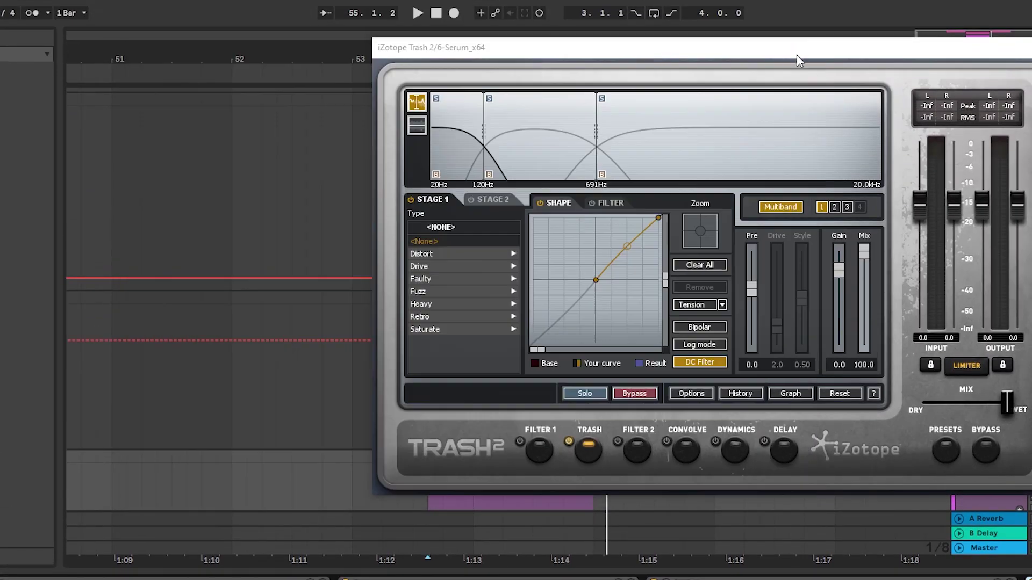
drag(795, 54, 658, 99)
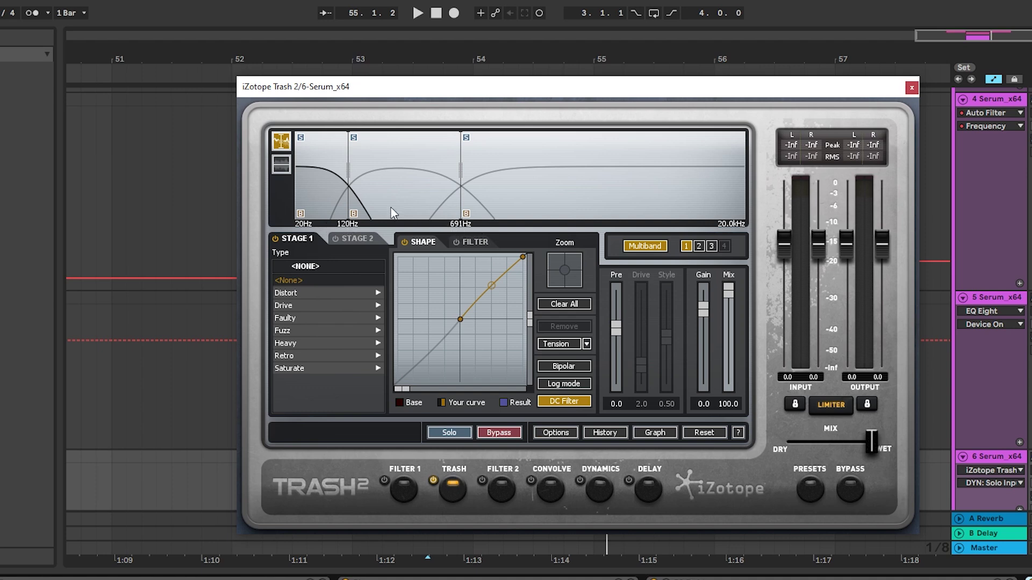
- Examine the shape curves of the high, low and mid bands in the second Trash 2, and play the layer
click(475, 223)
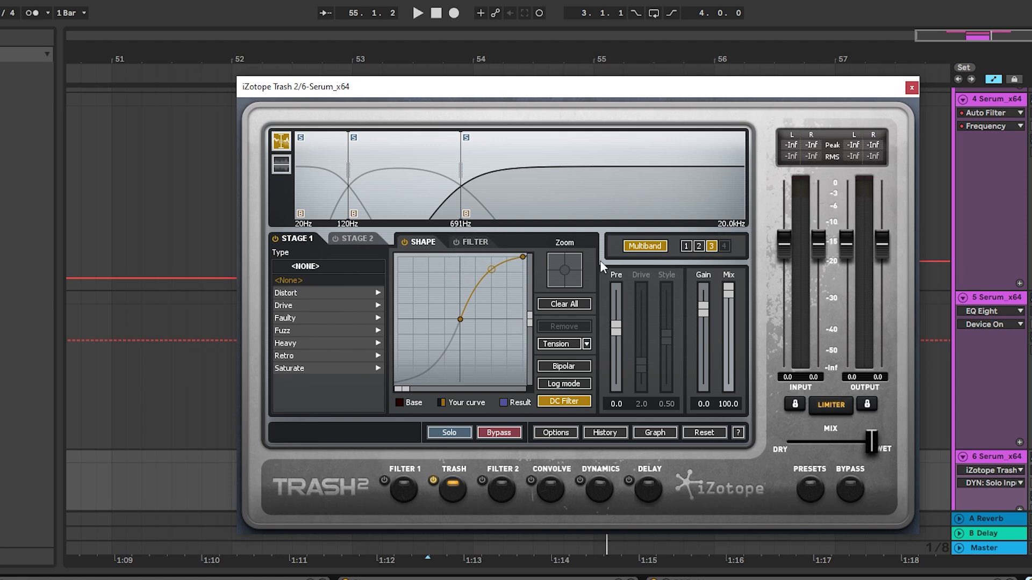
click(313, 213)
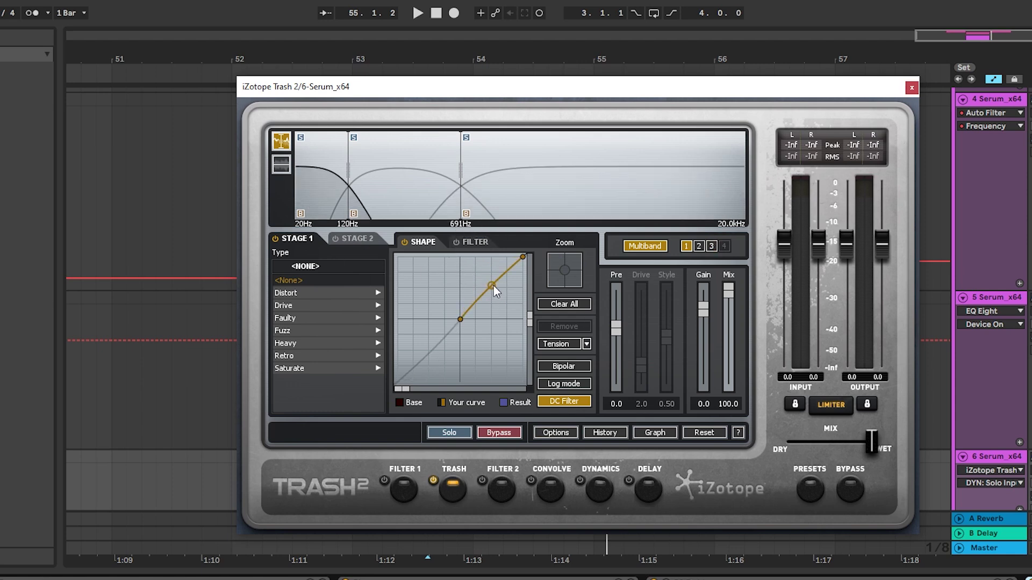
click(402, 192)
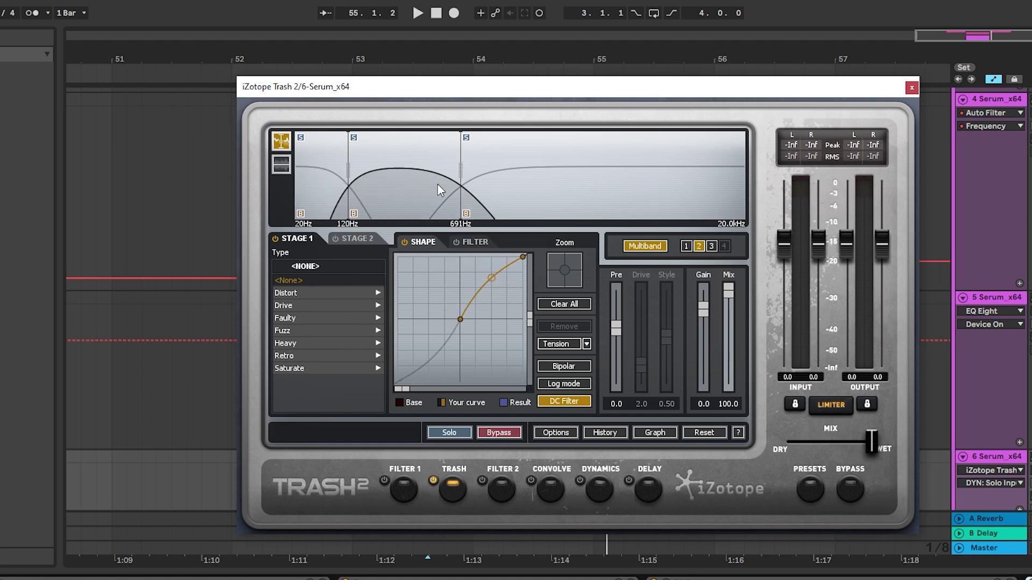
click(469, 214)
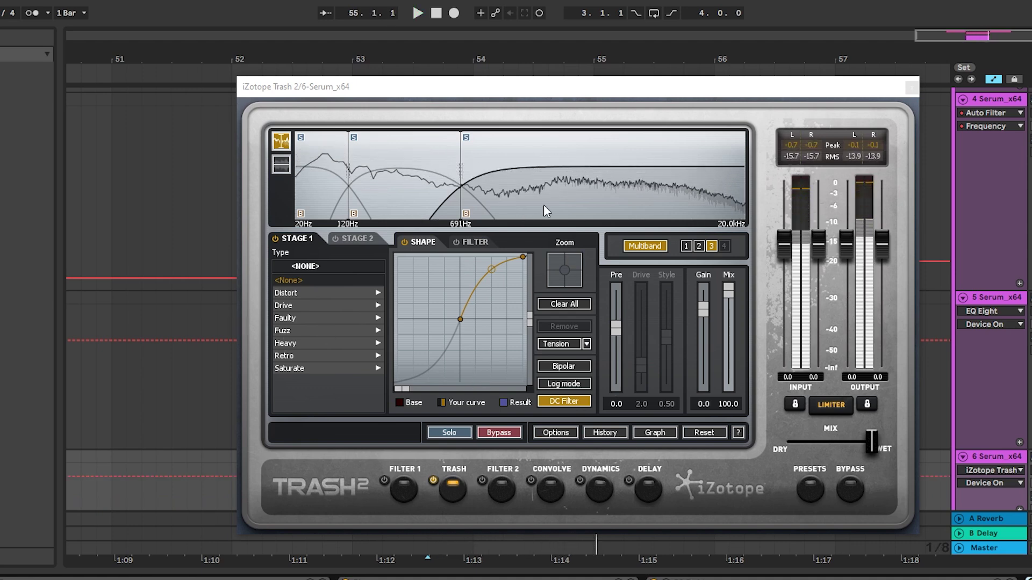
key(space)
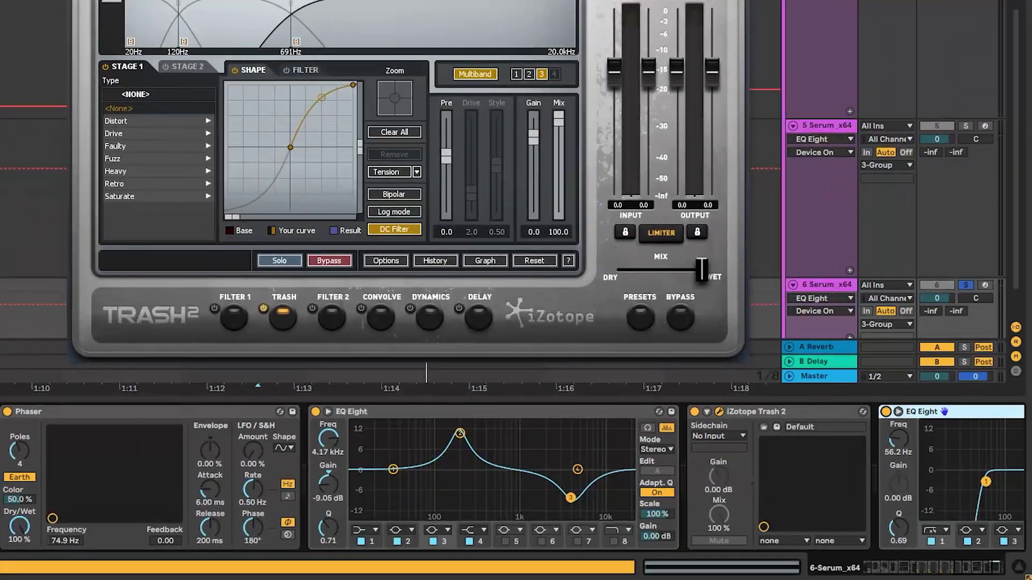
- Play the layer through the 56.2 Hz low-cut EQ Eight, and turn on and expand the following EQ Eight to show its 726 Hz and 8.08 kHz boosts
click(995, 568)
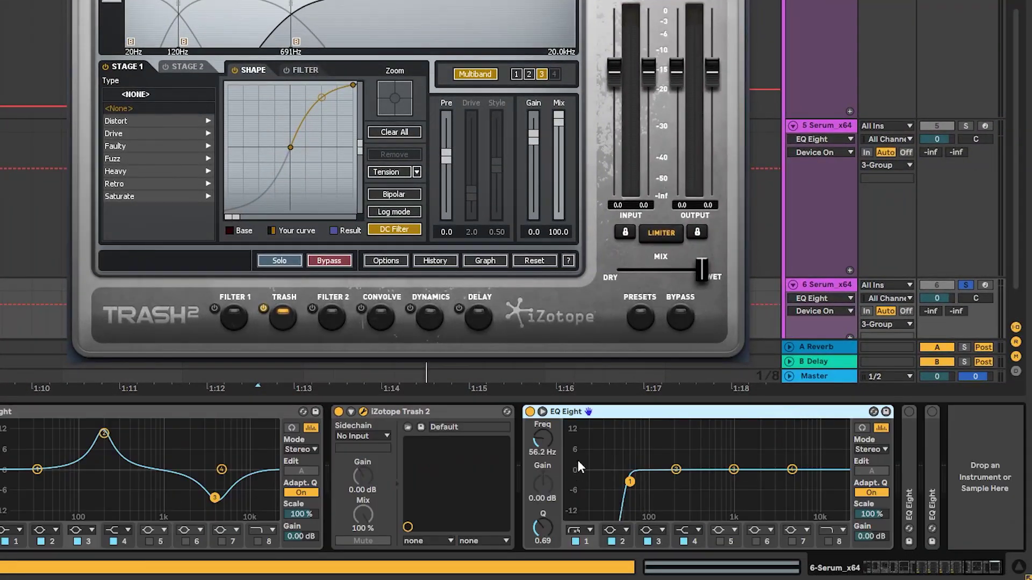
key(space)
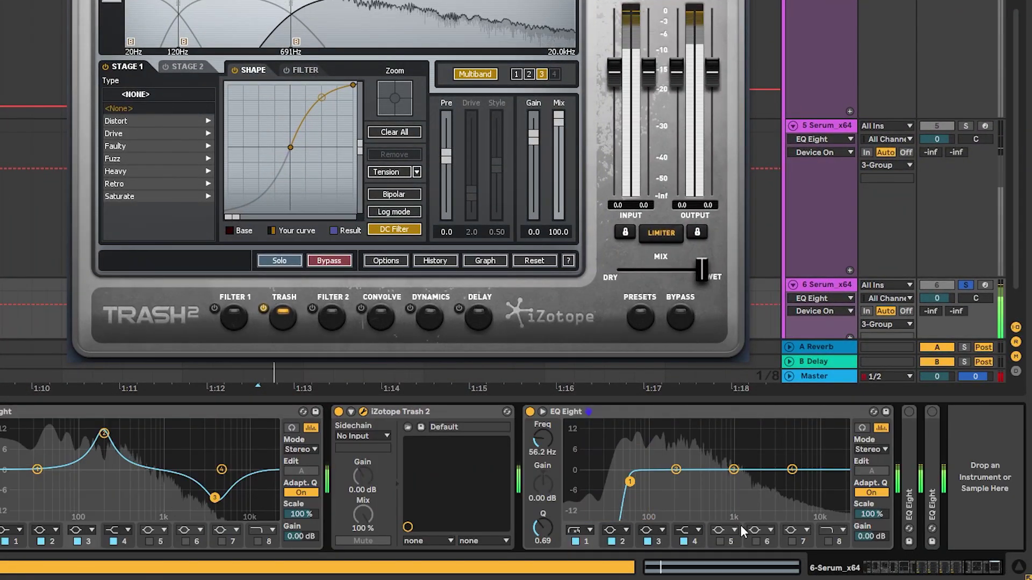
double_click(909, 434)
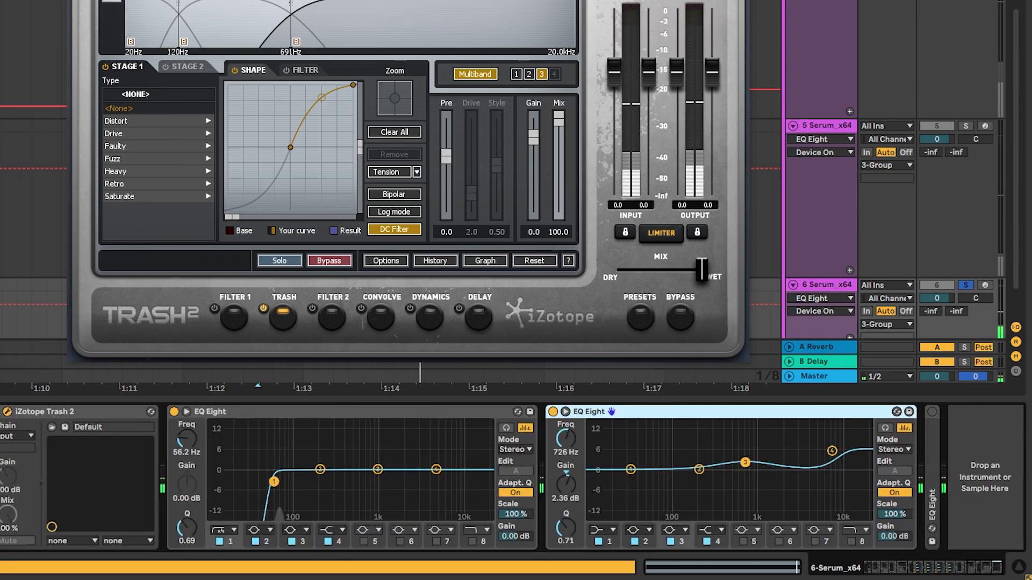
drag(724, 489, 776, 458)
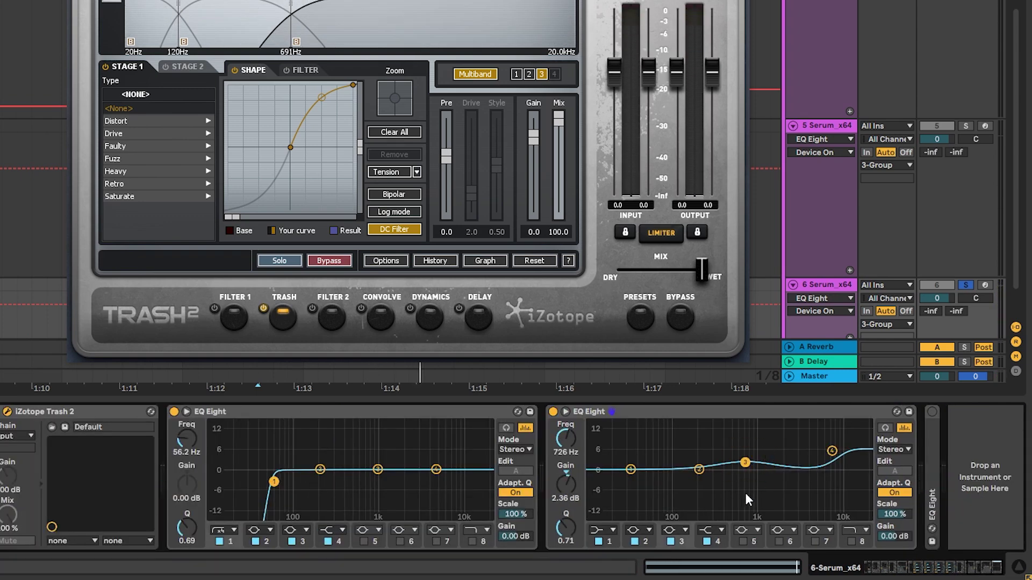
drag(860, 448, 862, 449)
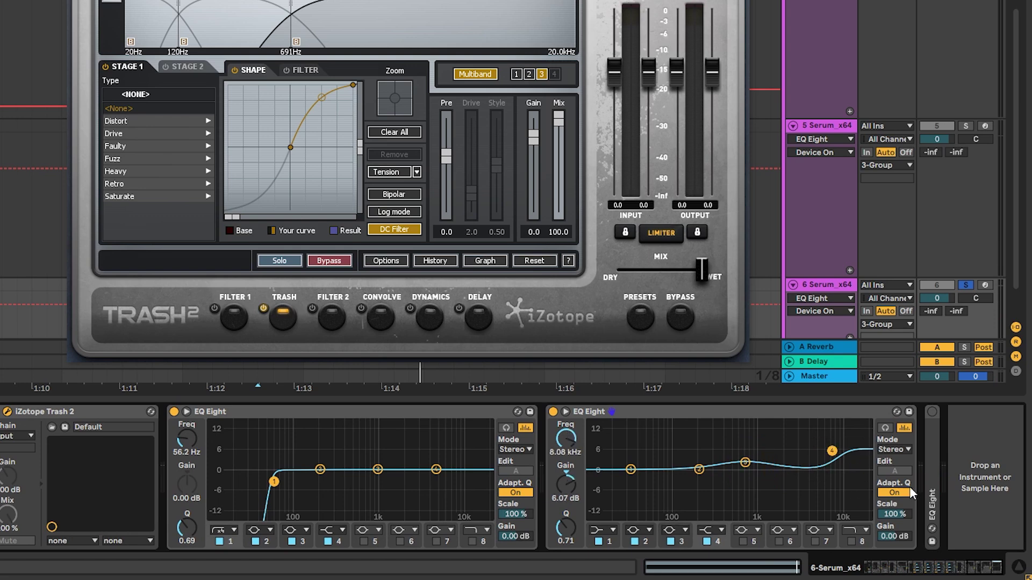
- Expand and turn on the layer's last EQ Eight, and play the layer to show its 375 Hz dip
double_click(927, 461)
drag(803, 492, 874, 440)
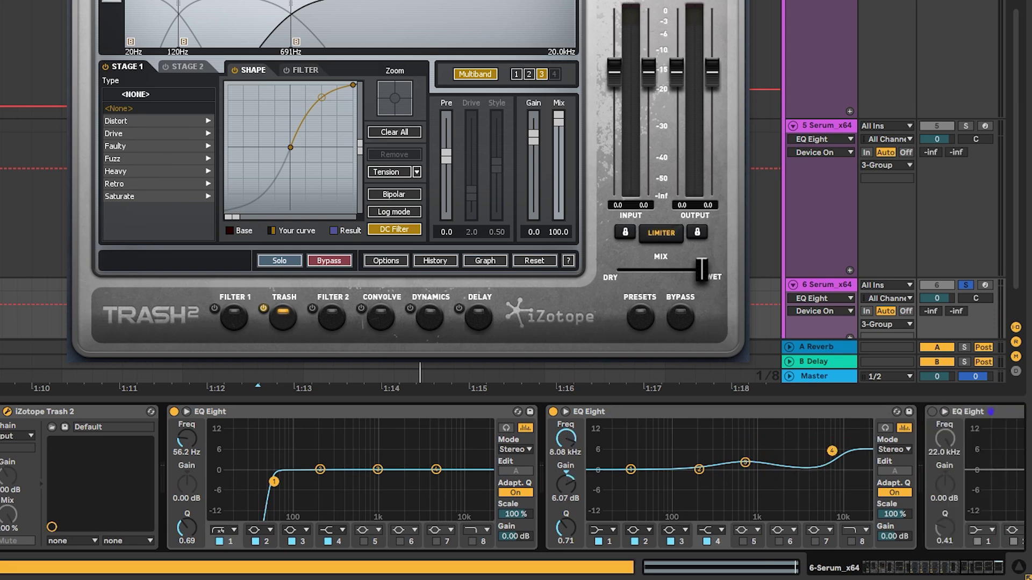
click(956, 571)
drag(973, 571, 1002, 567)
key(space)
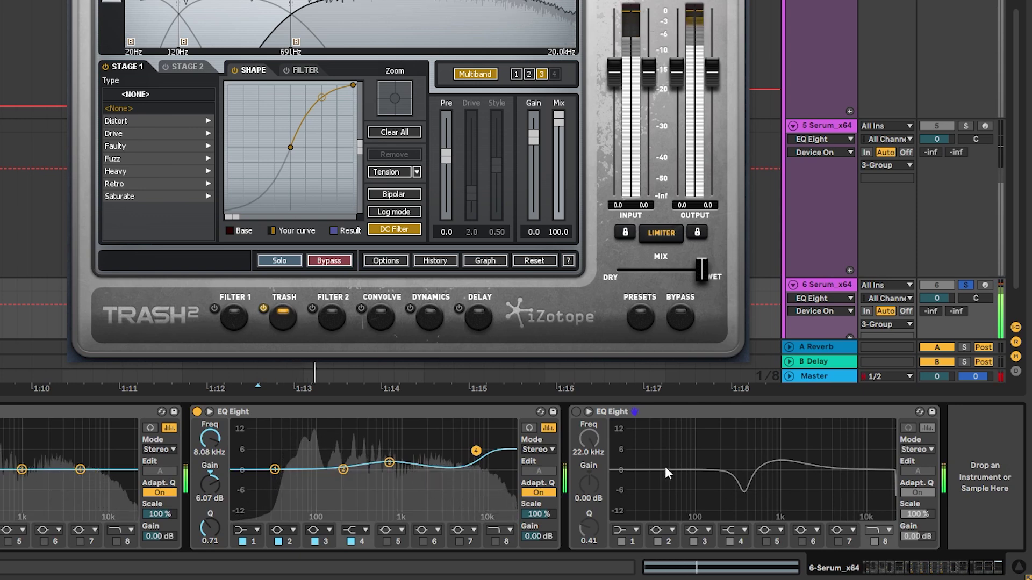
click(576, 412)
drag(716, 456, 760, 520)
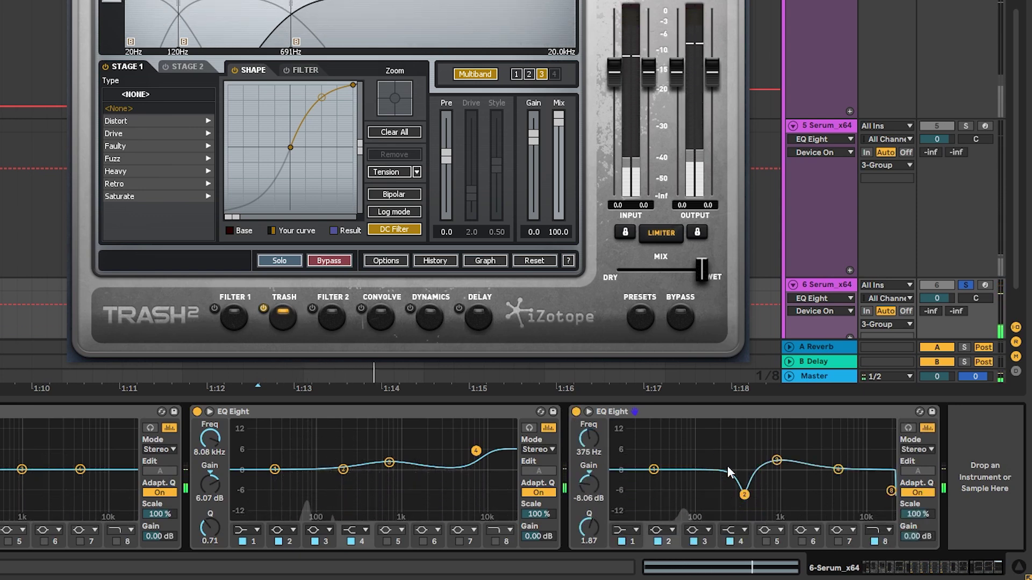
drag(804, 451, 754, 508)
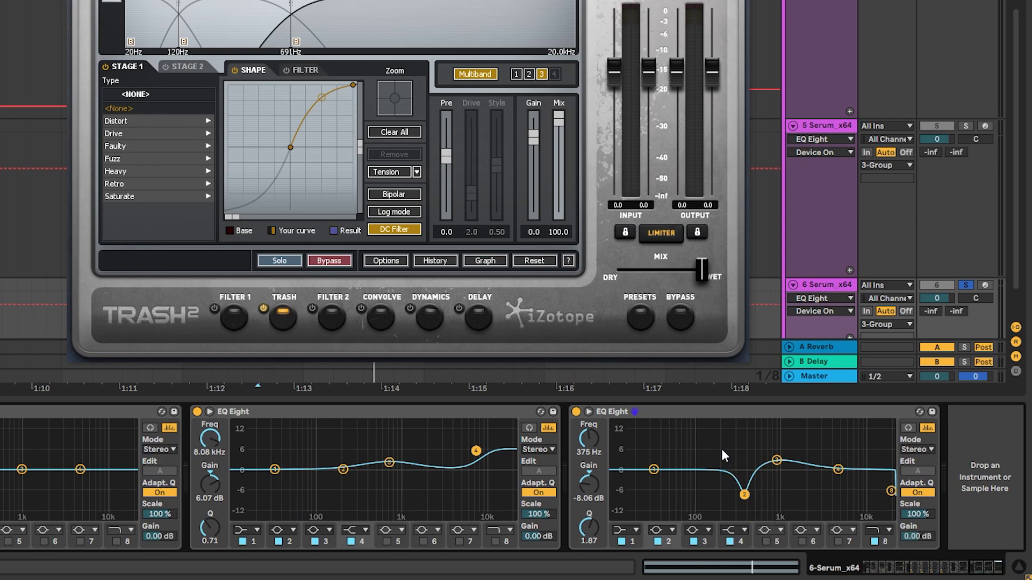
- Solo the 5 Serum track during playback and mark the midrange just below 1 kHz in its last EQ Eight
click(816, 224)
drag(937, 567, 1009, 569)
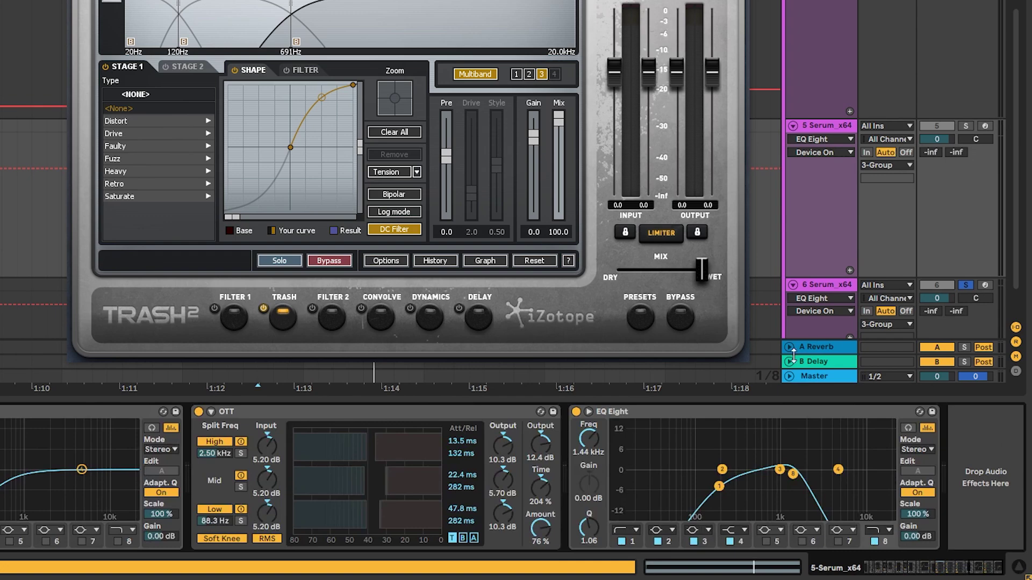
click(966, 125)
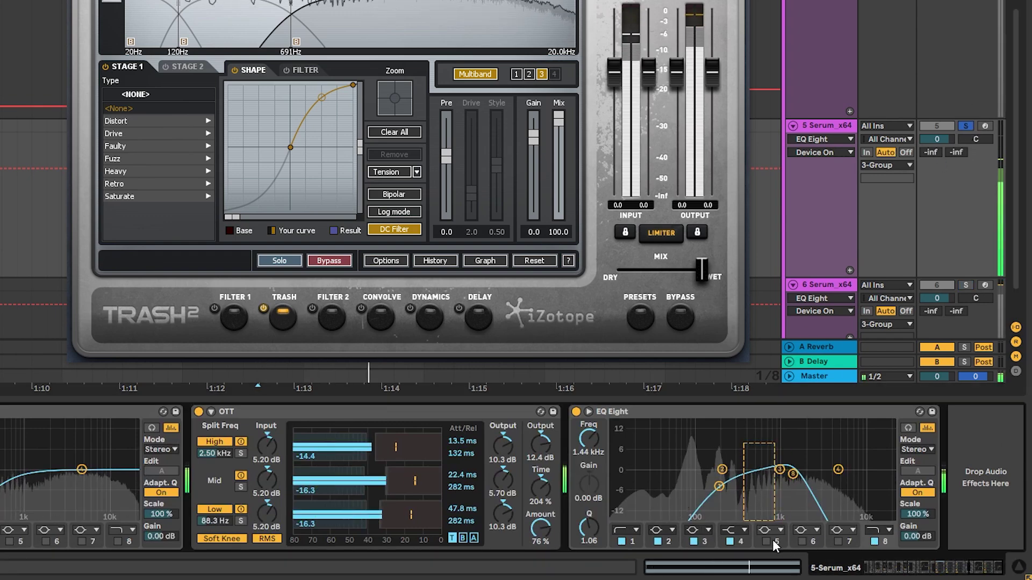
drag(751, 511, 769, 510)
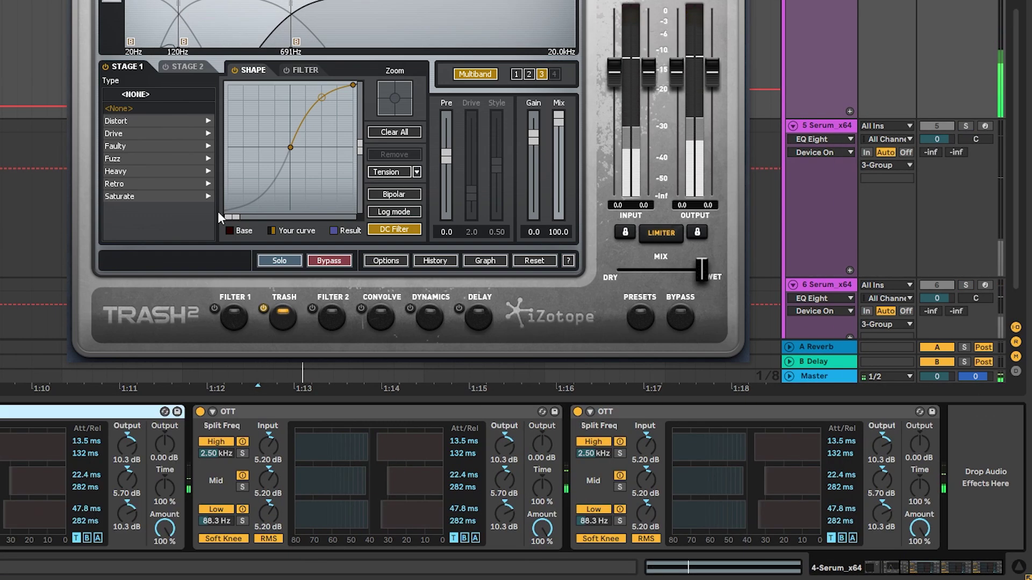
- Solo the 4, 5 and 6 Serum tracks together and play them with their track lanes folded
click(837, 295)
click(966, 285)
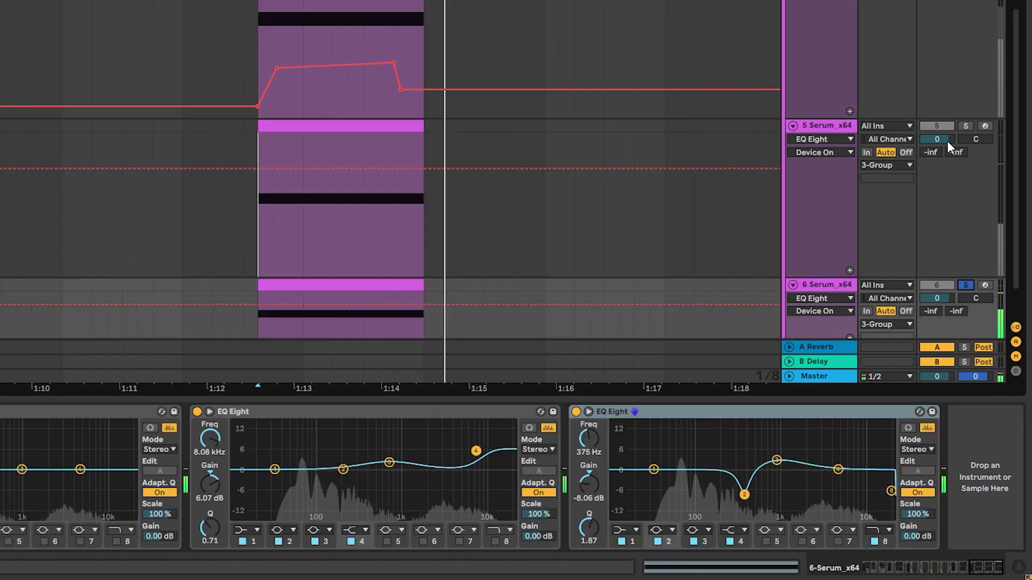
click(966, 126)
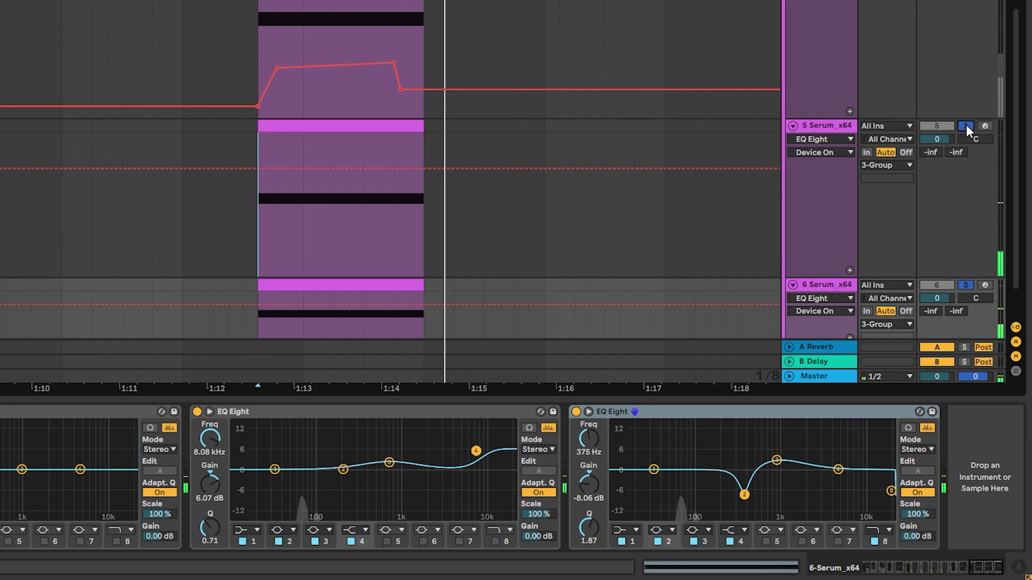
scroll(966, 126, up, 2)
ctrl+click(978, 135)
scroll(866, 187, up, 2)
alt+click(847, 181)
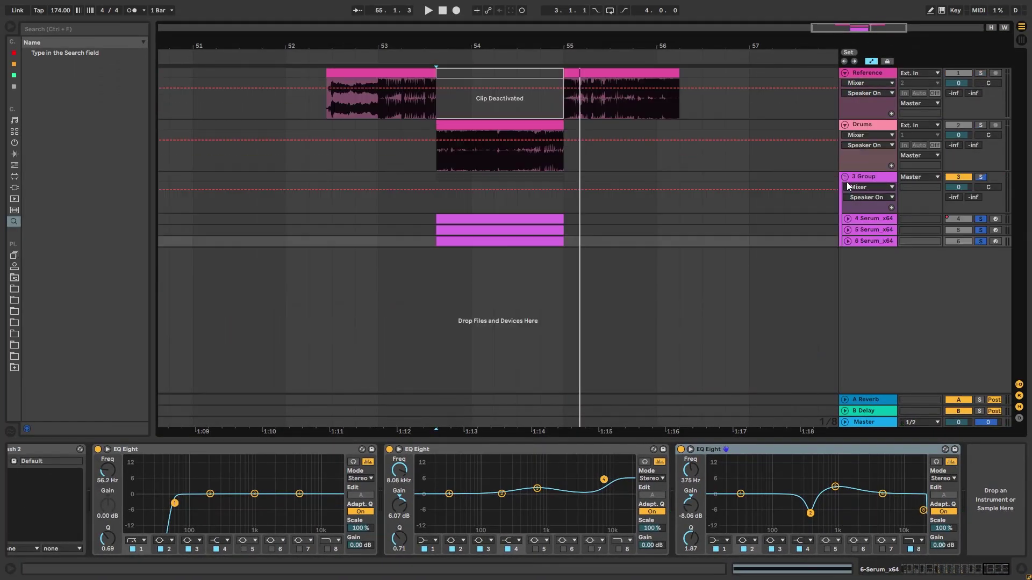
key(space)
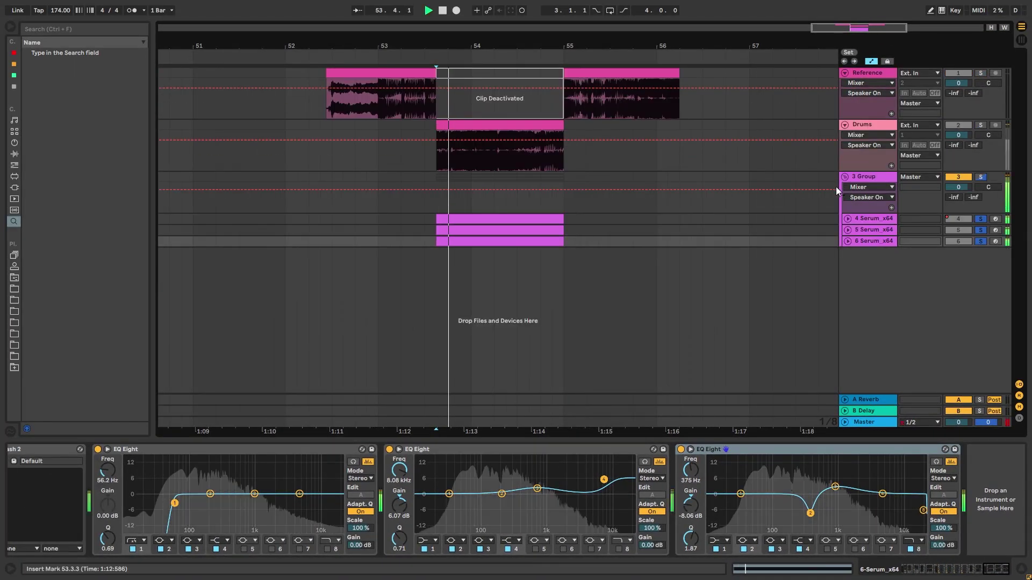
- Select the 3 Group track, and turn on and expand the first EQ Eight in its chain
click(869, 208)
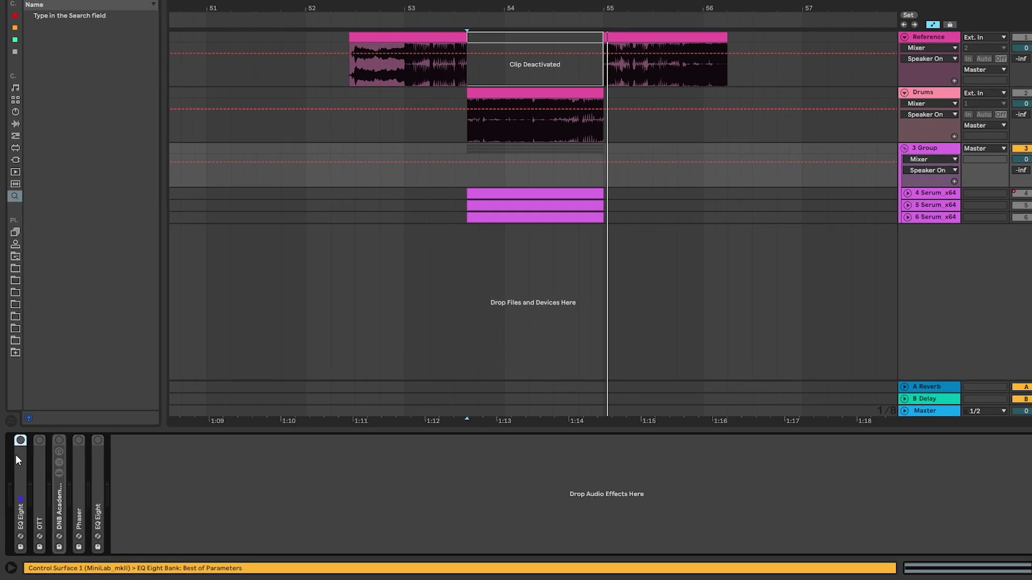
double_click(16, 456)
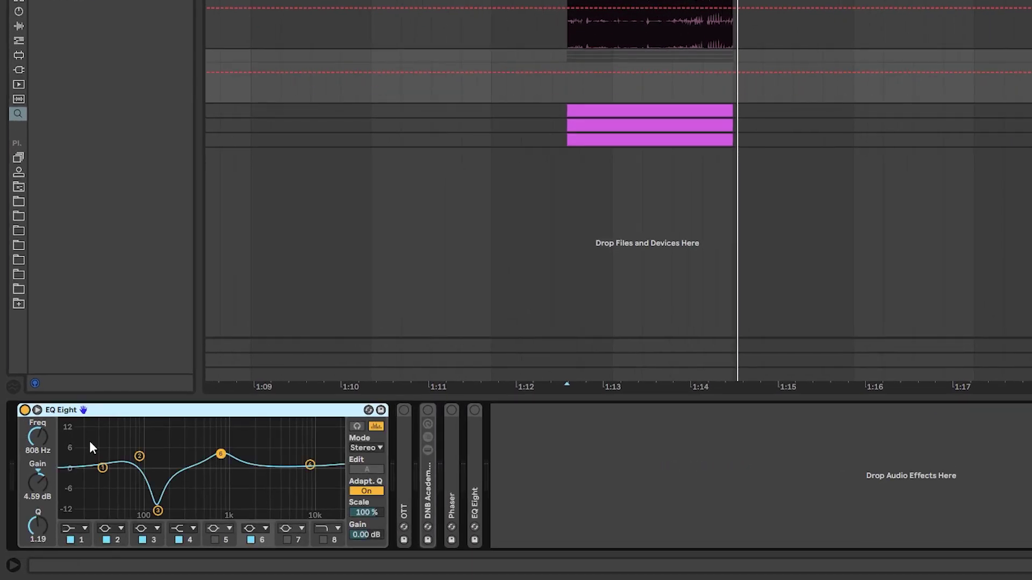
drag(90, 442, 371, 558)
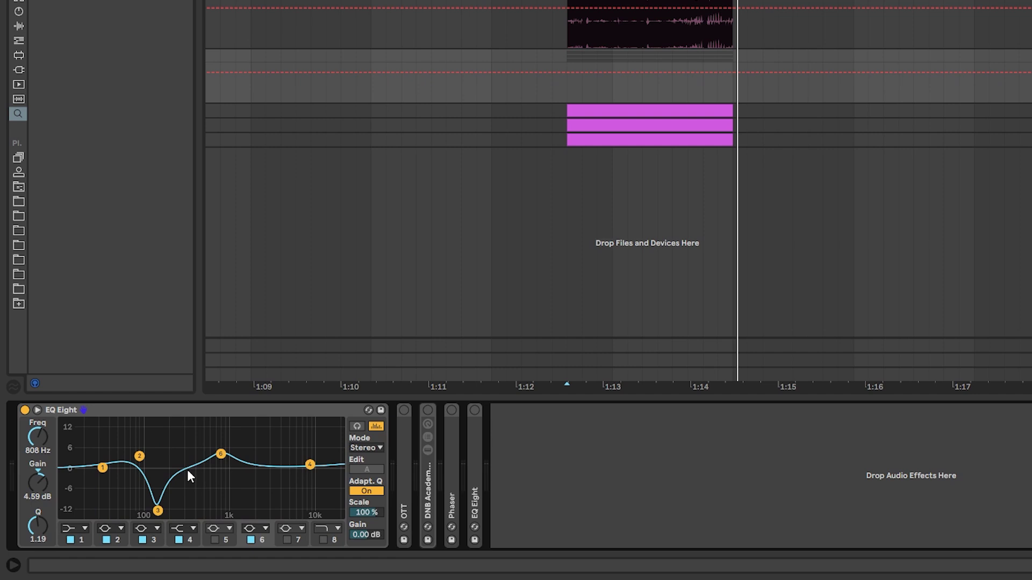
- Examine the group EQ Eight's 141 Hz cut and 9.58 kHz boost while playing the group
click(158, 510)
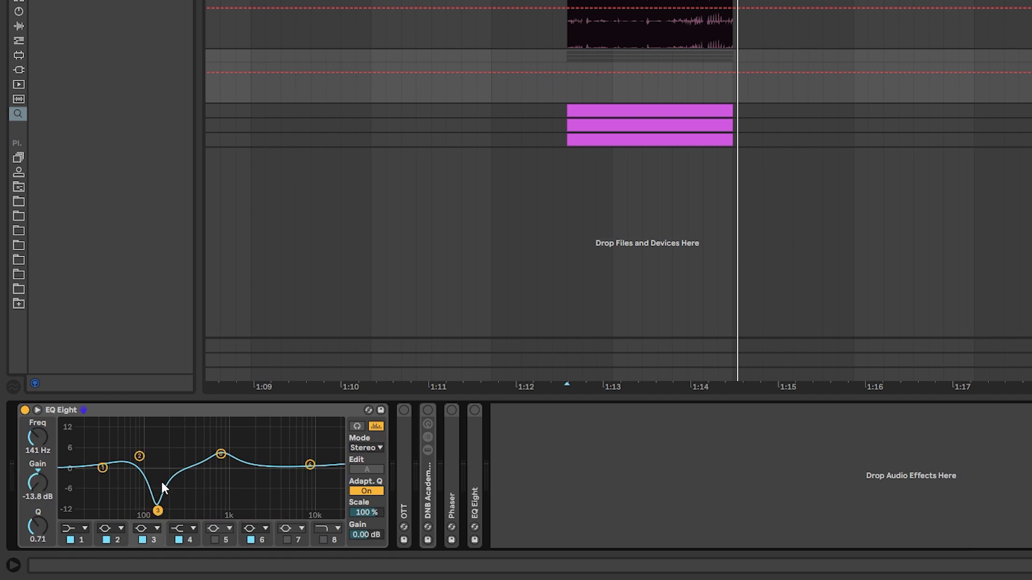
key(space)
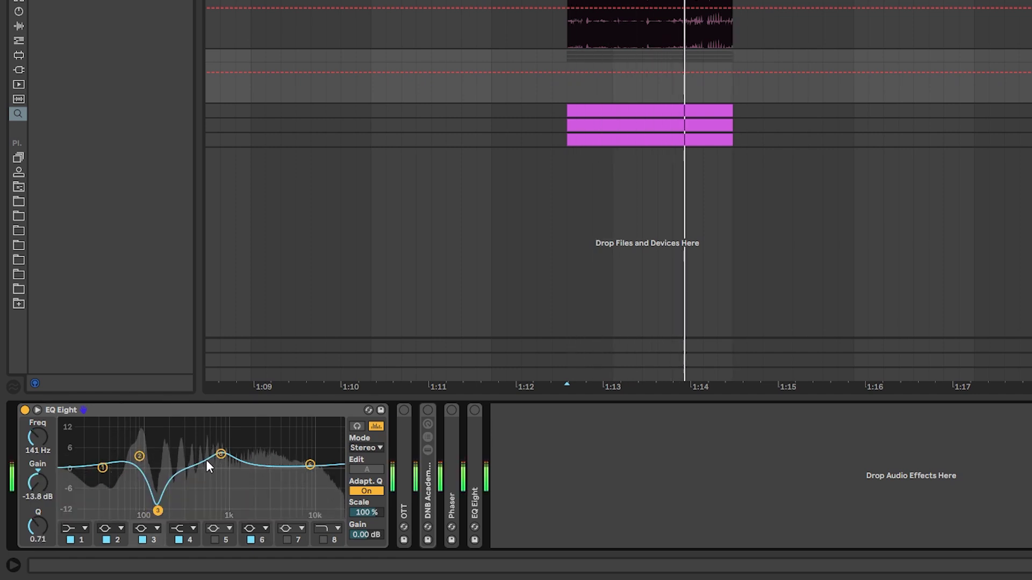
click(310, 464)
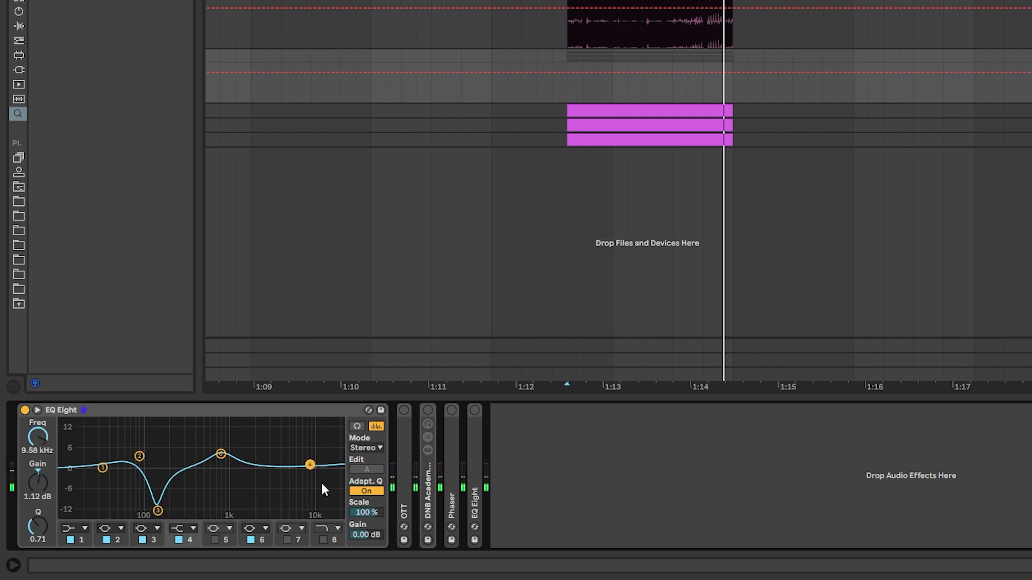
- Turn on and expand the group's OTT, play the group through it, and turn on and expand the DNB Academy - Wider Bass rack
double_click(405, 443)
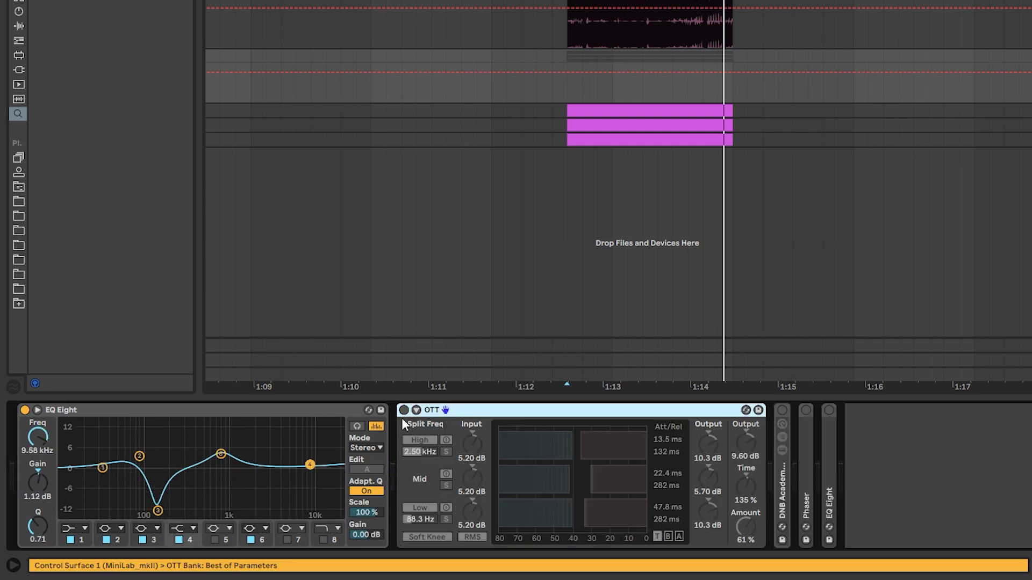
key(space)
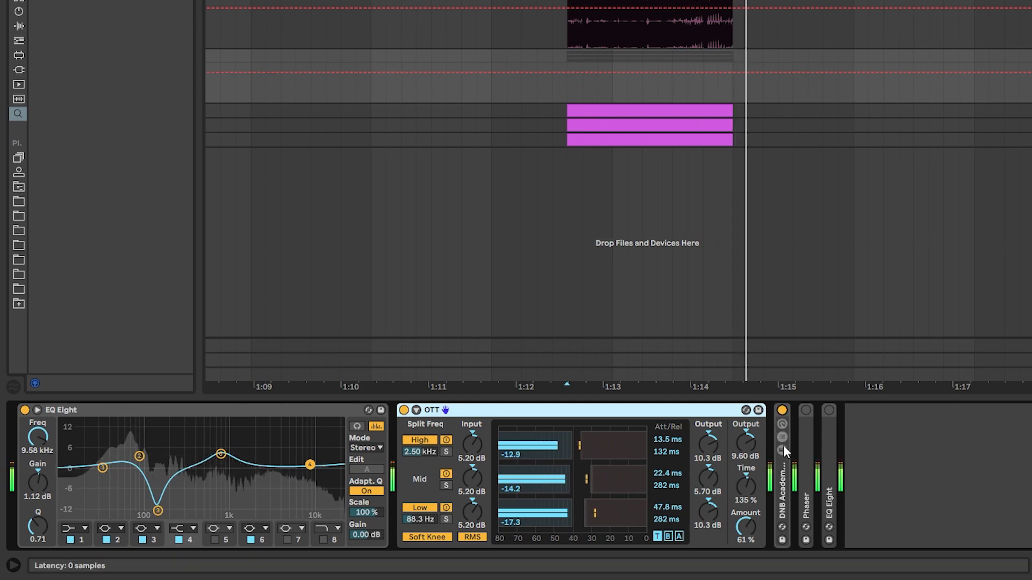
double_click(782, 453)
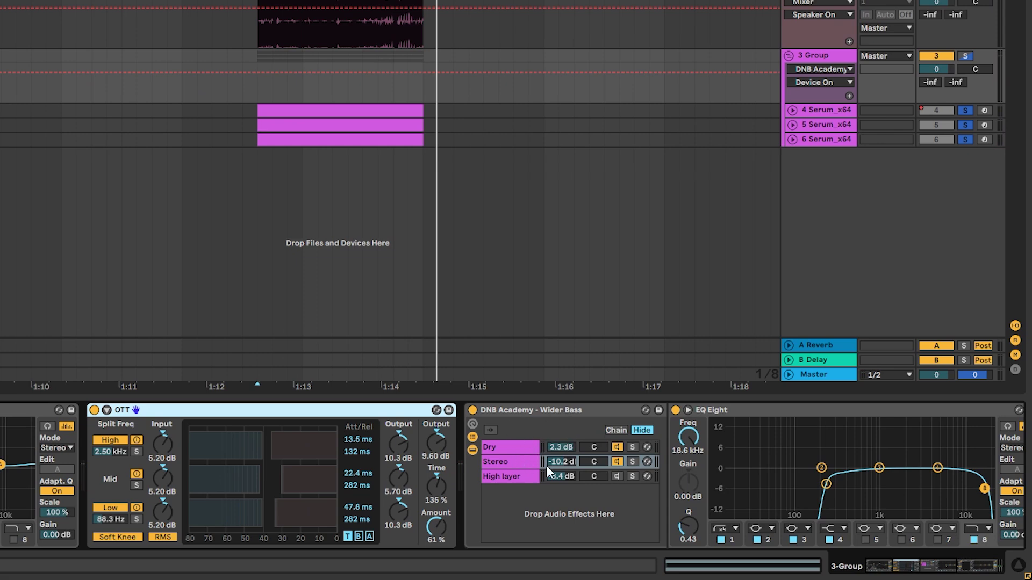
- Show the Wider Bass rack's Dry chain with its EQ Eight and solo that chain during playback
click(518, 446)
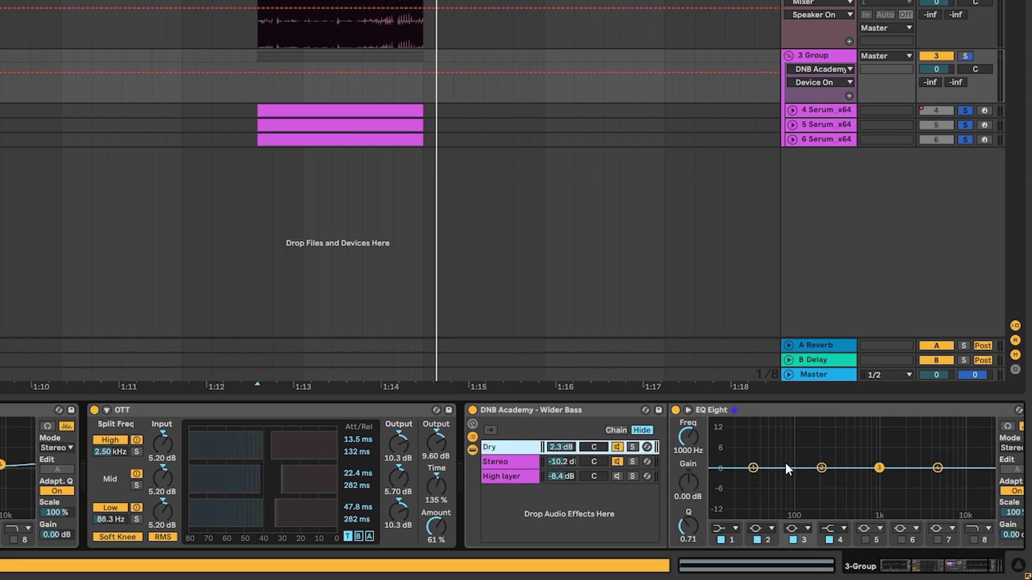
drag(720, 447, 973, 563)
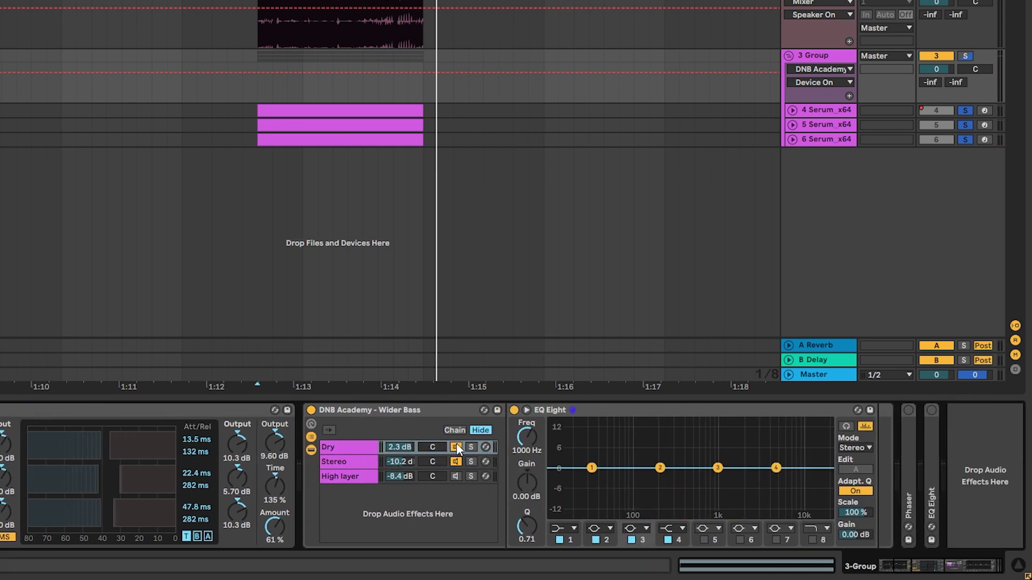
key(space)
click(472, 446)
- Solo the rack's Stereo chain during playback, open its kHs Haas plug-in window, and examine the chain's EQ Eights
click(427, 462)
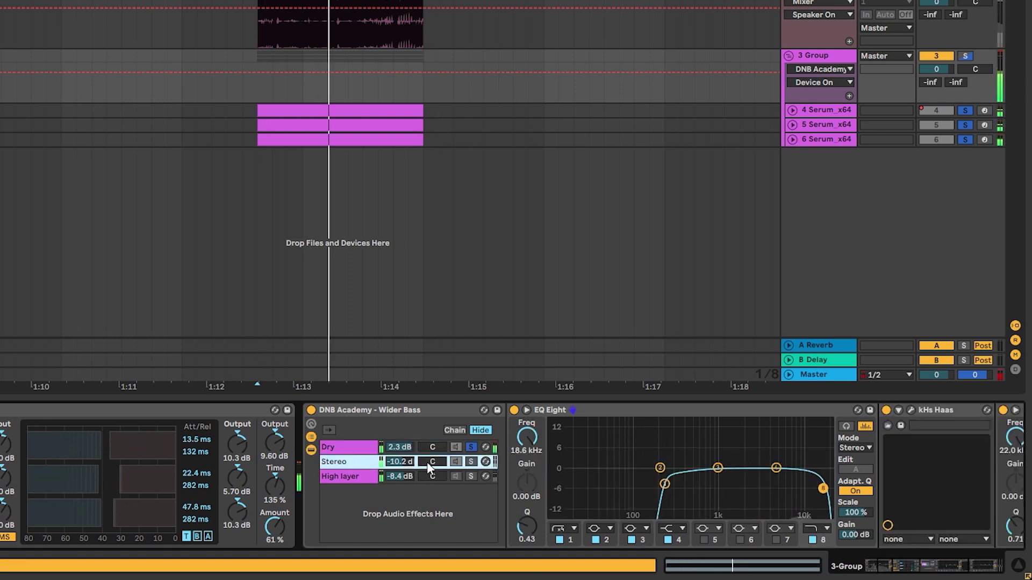
drag(962, 570, 971, 570)
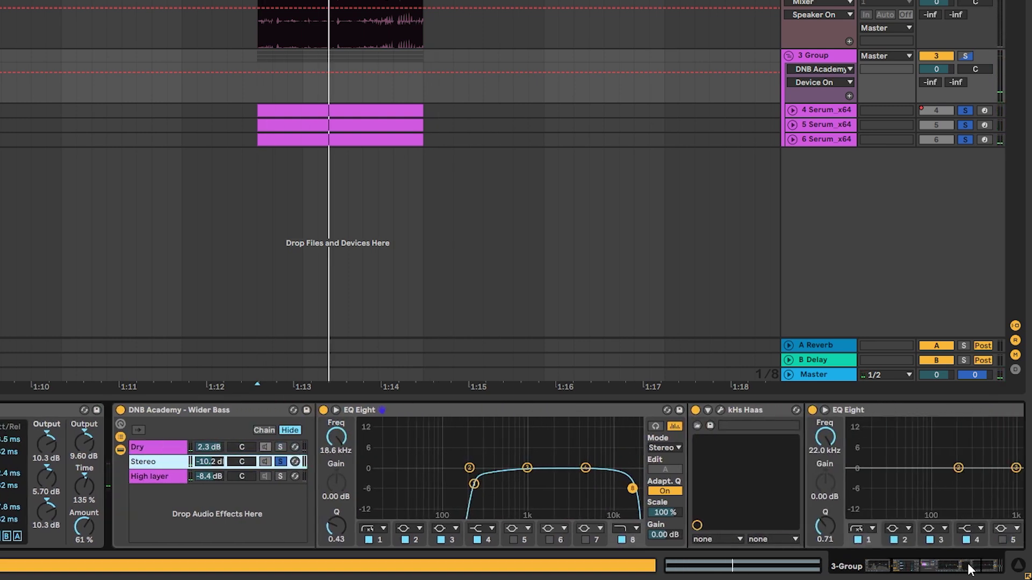
key(space)
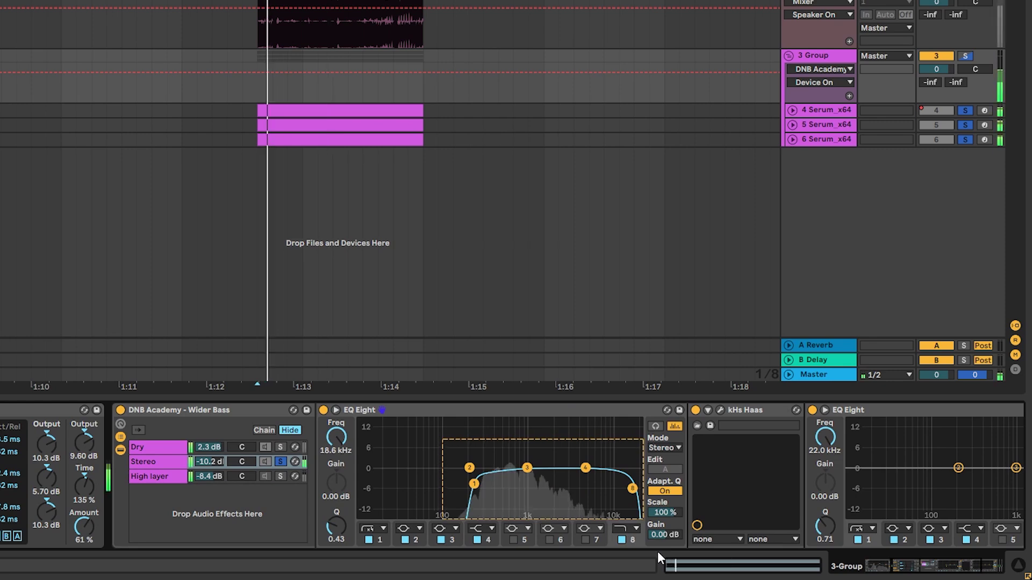
click(720, 409)
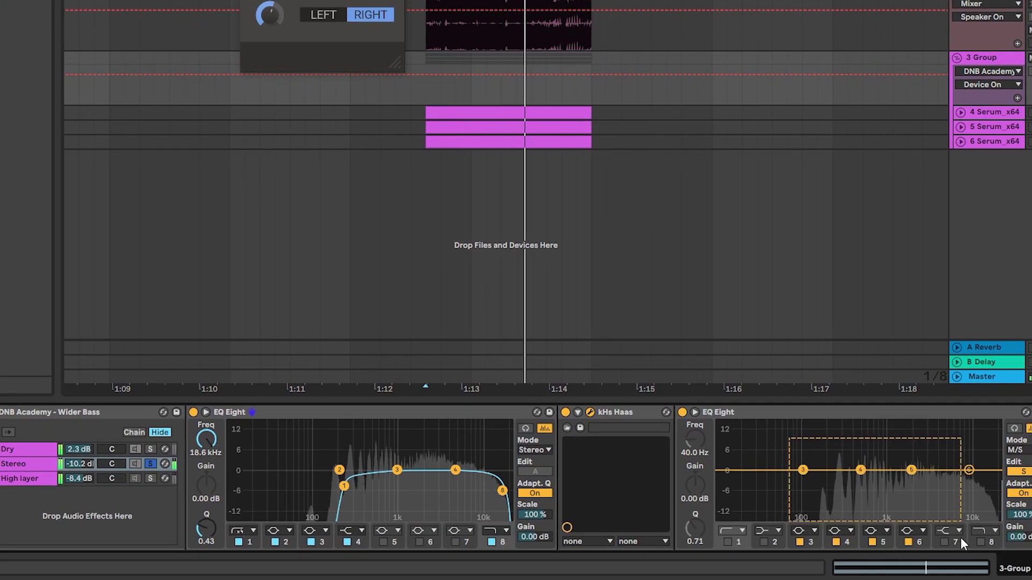
drag(961, 538, 988, 540)
- Set the Stereo chain's volume to 6.0 dB and play it soloed together with the Dry chain
mouse_move(81, 464)
mouse_down()
mouse_move(81, 409)
mouse_move(83, 464)
mouse_up()
key(space)
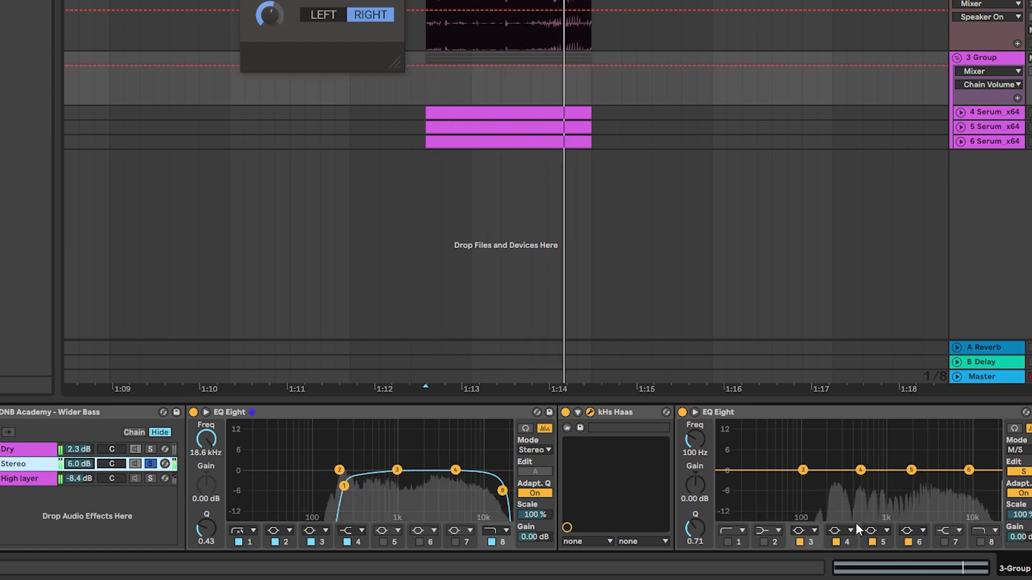
click(150, 448)
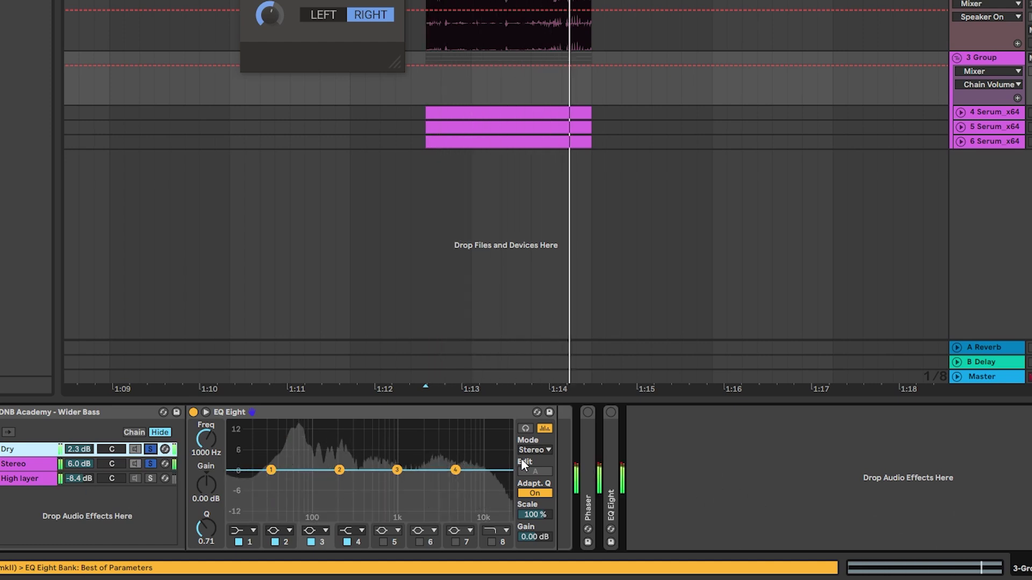
key(space)
- Turn on and expand the Phaser in the group chain and play the group through it
click(585, 427)
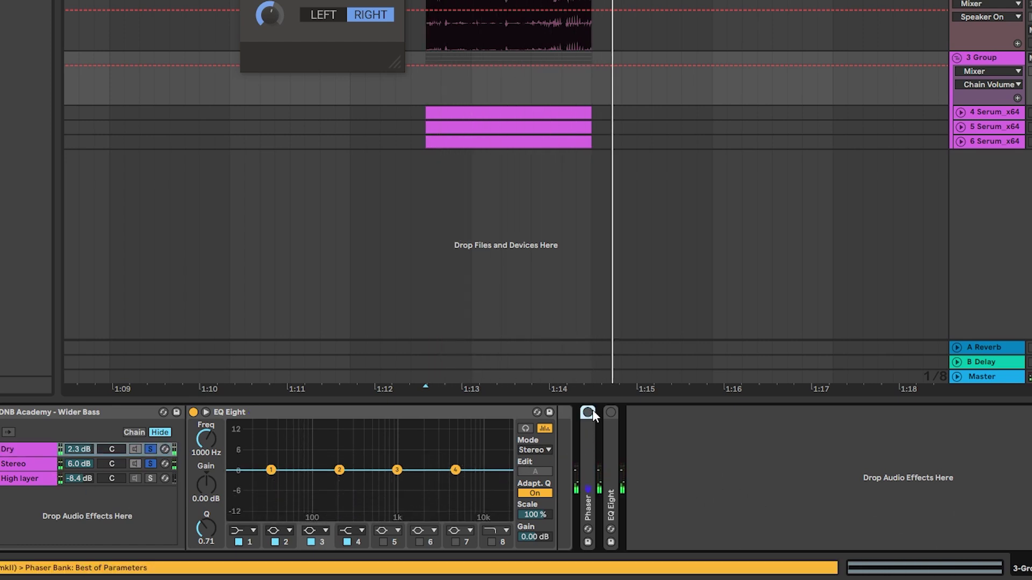
double_click(588, 431)
key(space)
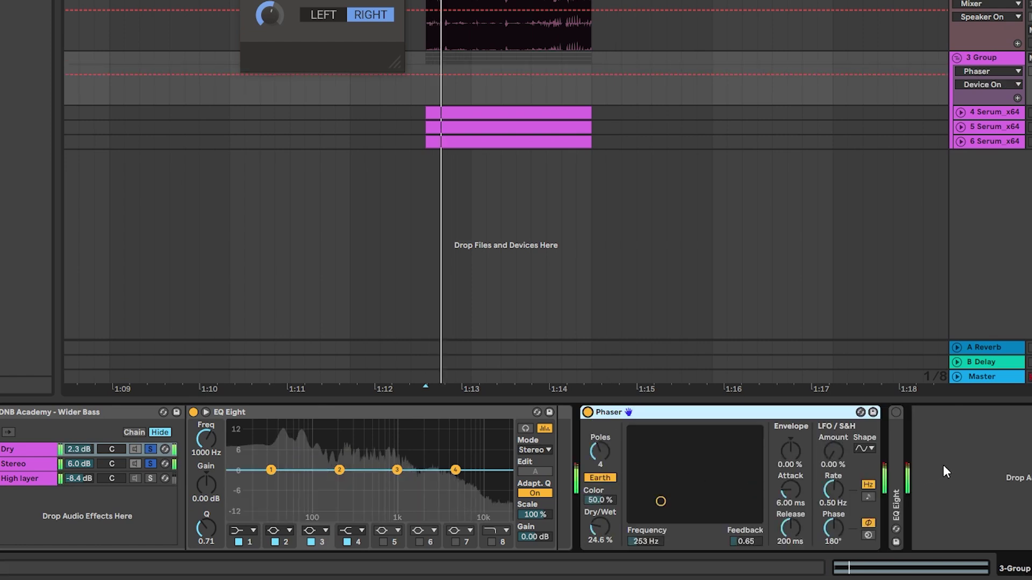
- Turn on and expand the group's final EQ Eight, and set the Phaser's Dry/Wet to 18.3 % during playback
double_click(898, 448)
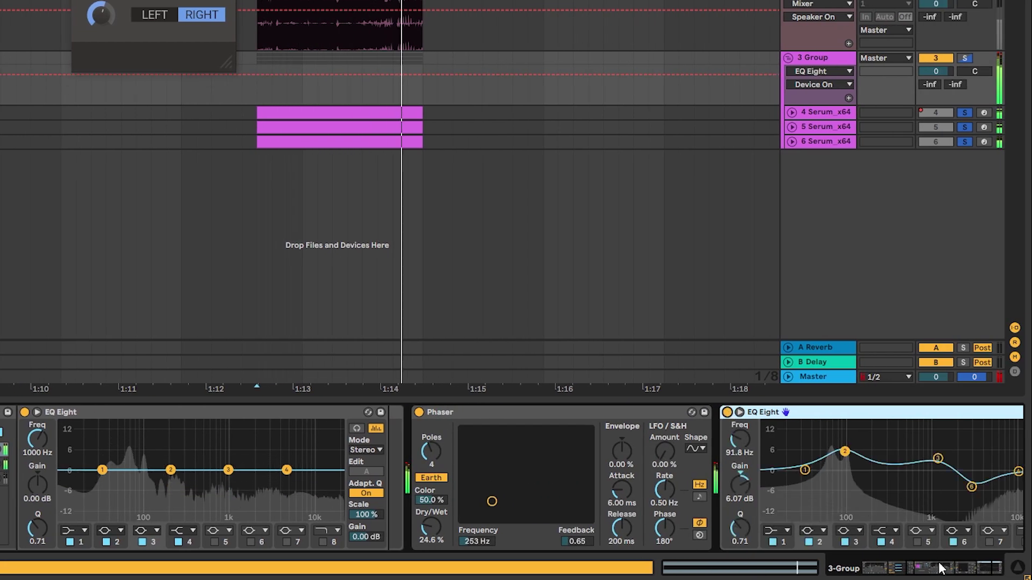
drag(941, 568, 966, 578)
key(space)
click(290, 536)
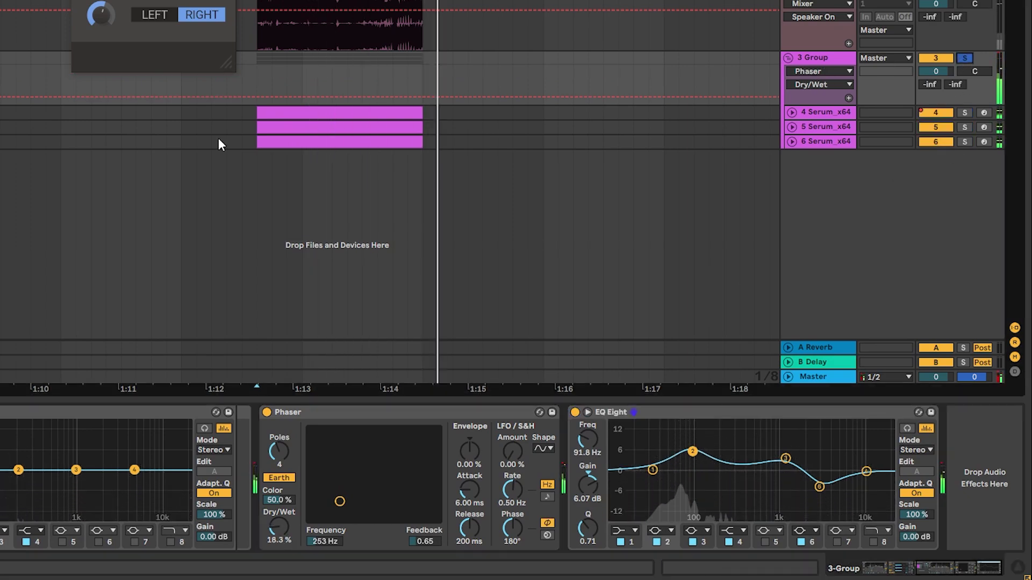
- Play the Serum layers with the drums and set the playback start in the 3 Group lane just before its clips
click(169, 139)
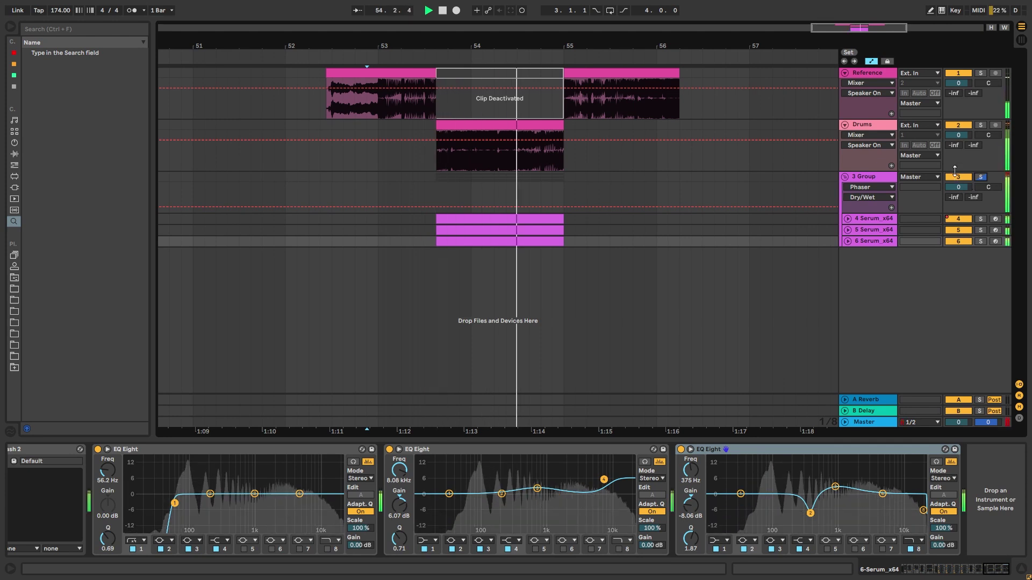
click(414, 177)
key(space)
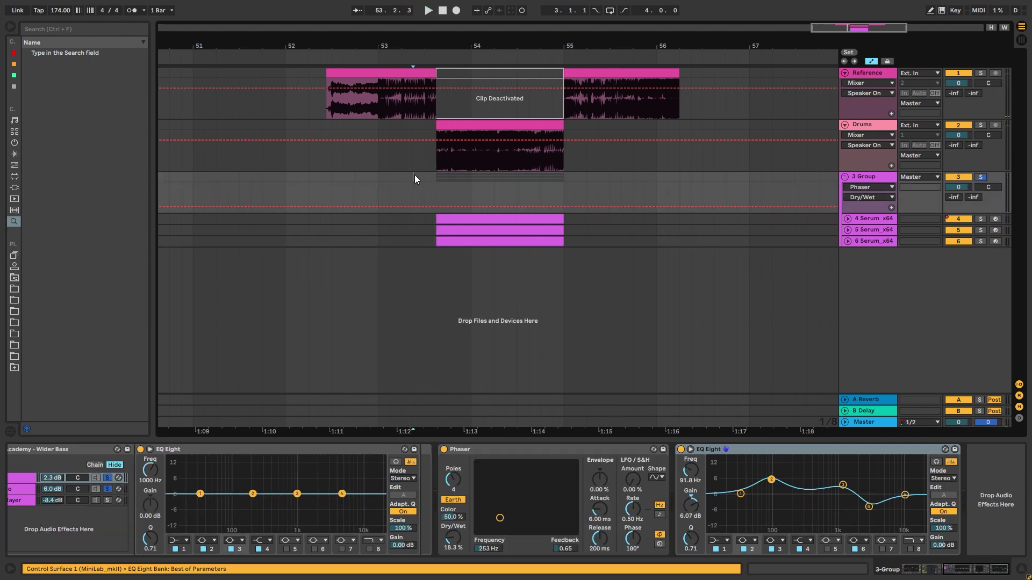